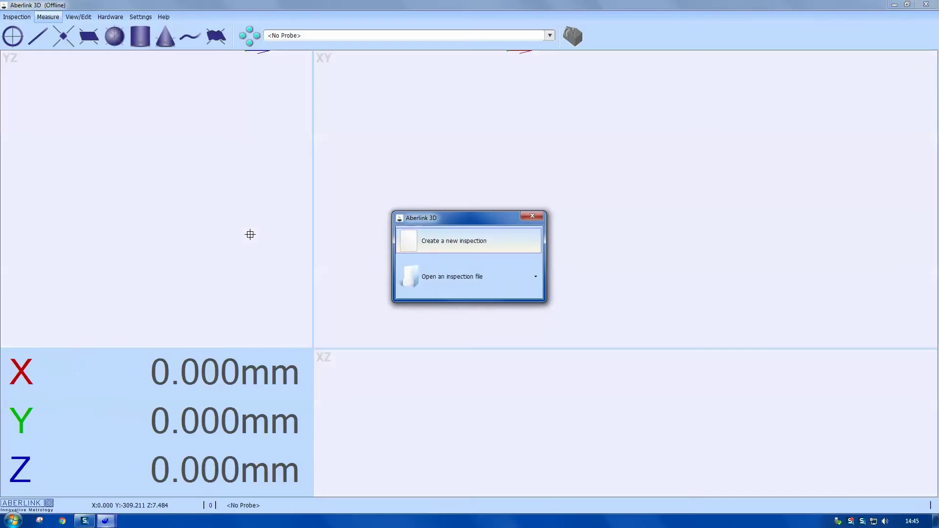
# Step: Create a new inspection, then enable CAD and reposition and enlarge its window
pyautogui.click(496, 242)
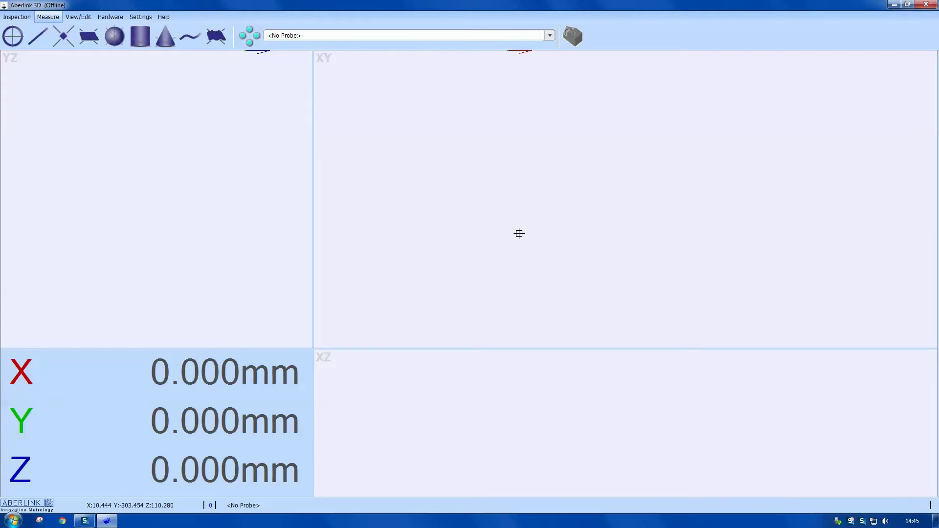
pyautogui.click(579, 40)
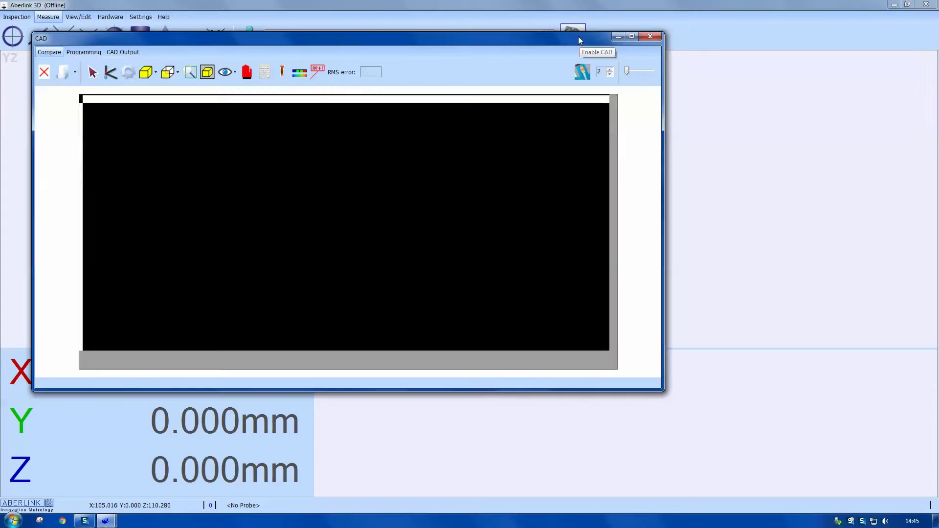
pyautogui.moveTo(508, 40); pyautogui.dragTo(609, 97)
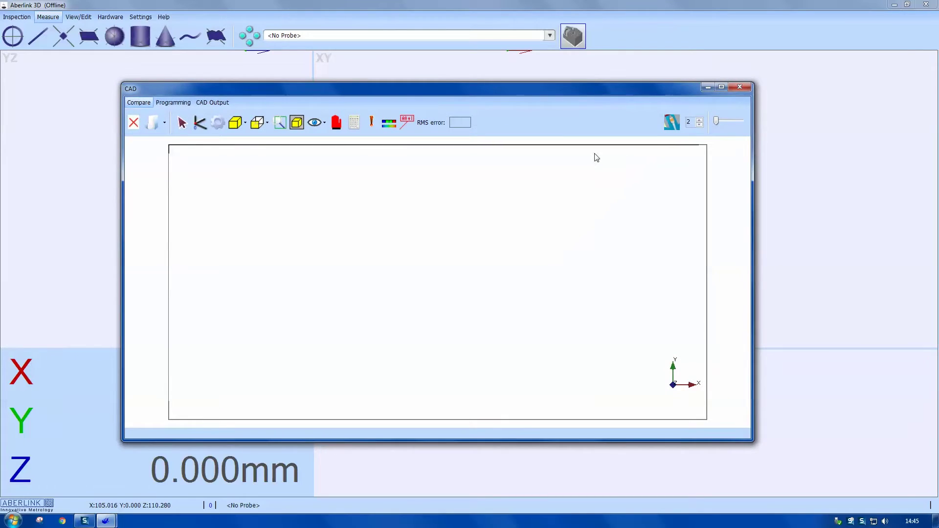
pyautogui.moveTo(620, 439); pyautogui.dragTo(629, 468)
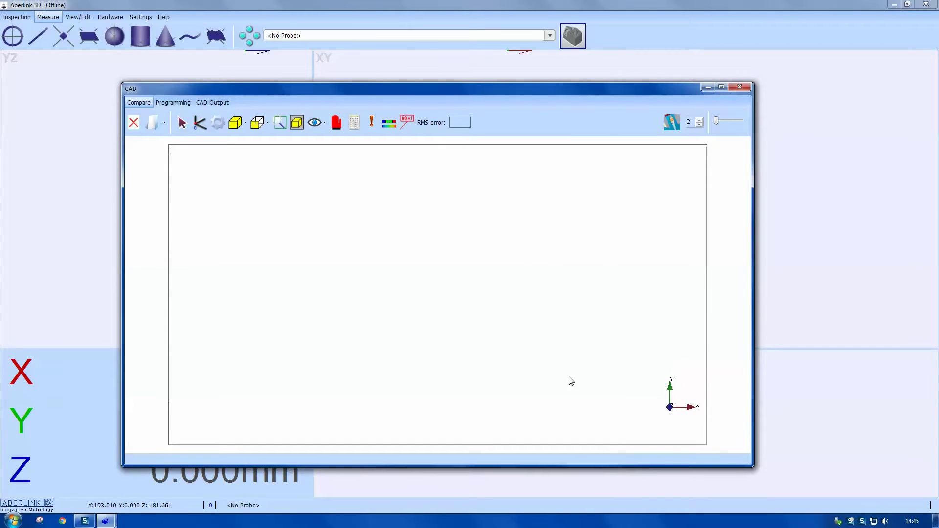
# Step: Try to load the recent CAD file Test Block issue 02.IGS and remove its missing entry from the recent files list
pyautogui.click(165, 122)
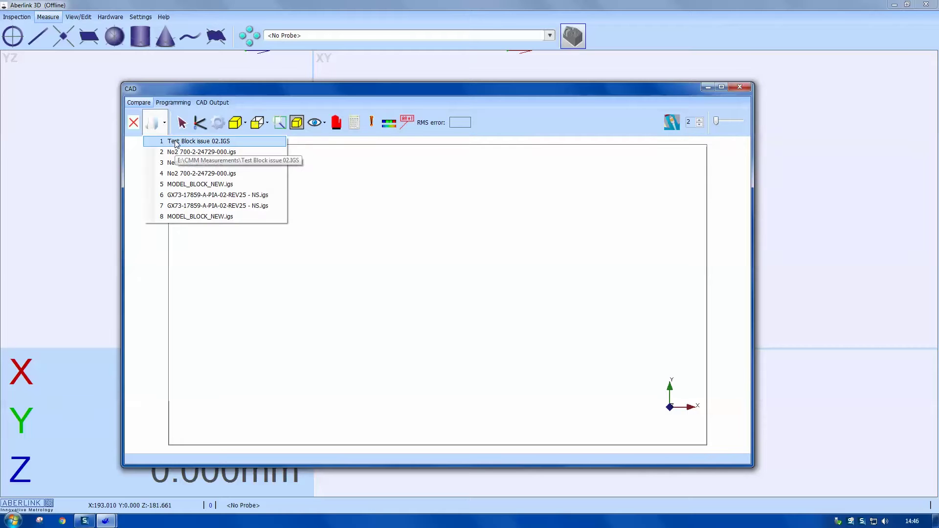
pyautogui.click(176, 142)
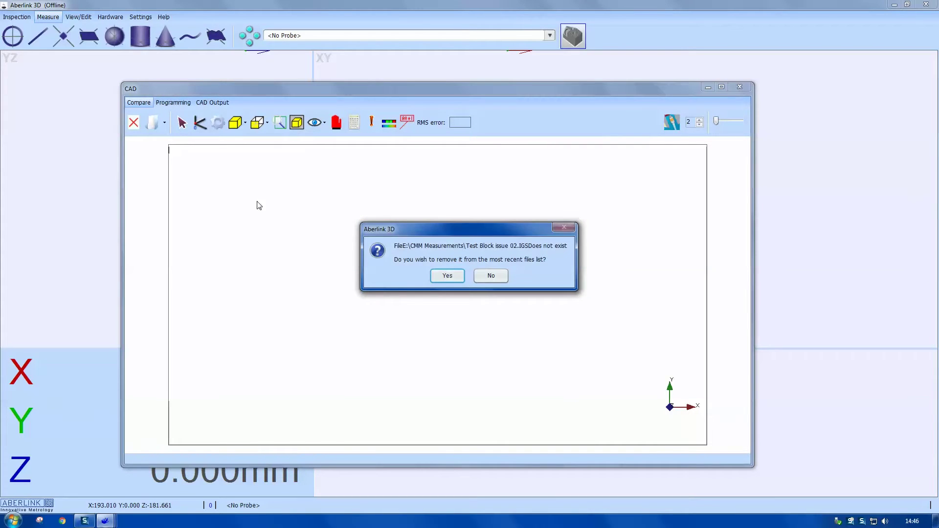
pyautogui.click(451, 276)
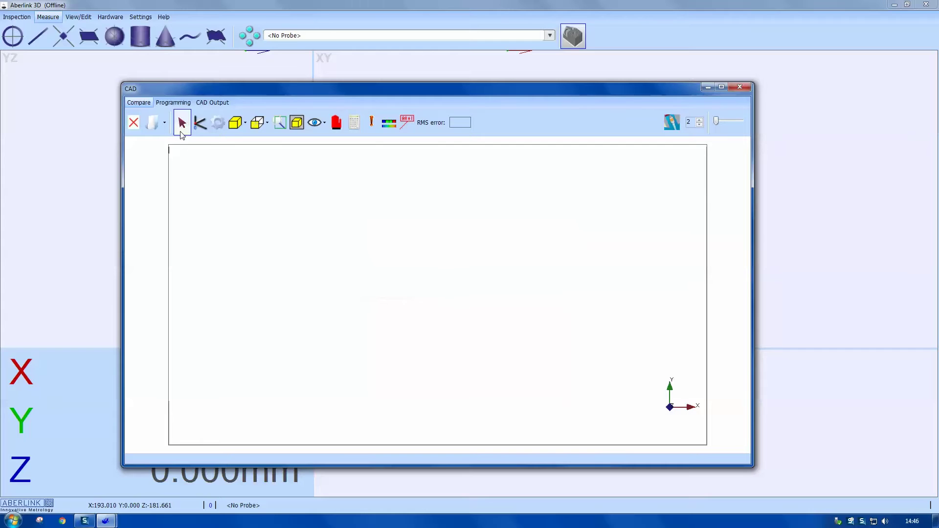
# Step: Load the CAD file New Test Block.IGS from the Aberlink Test Block folder
pyautogui.click(156, 120)
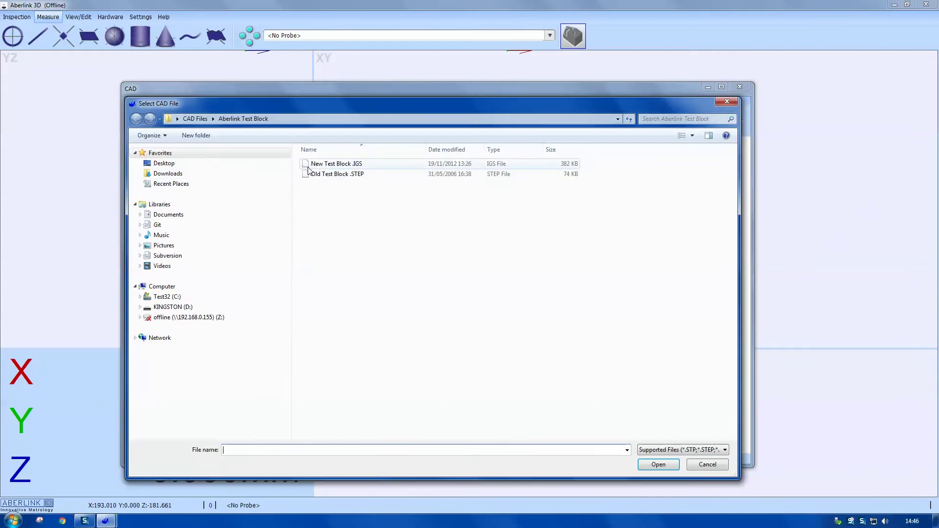
pyautogui.click(322, 164)
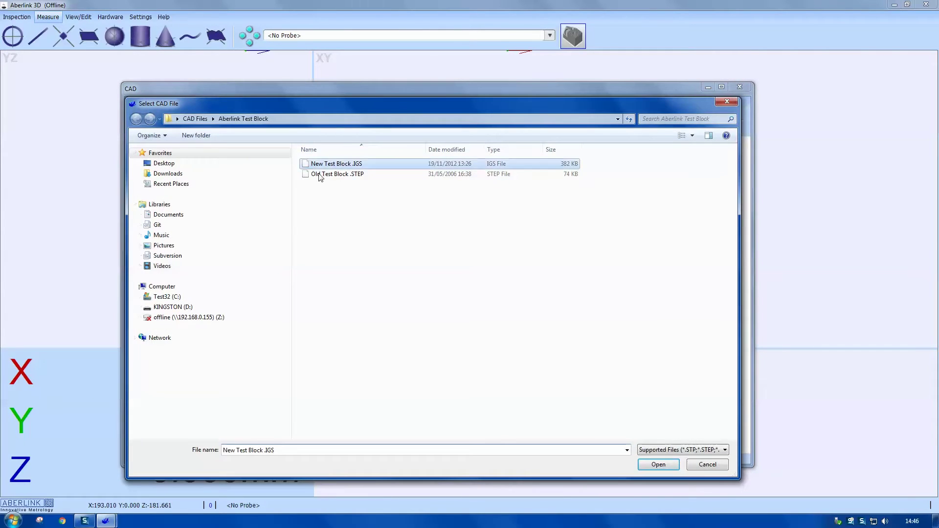
pyautogui.click(655, 464)
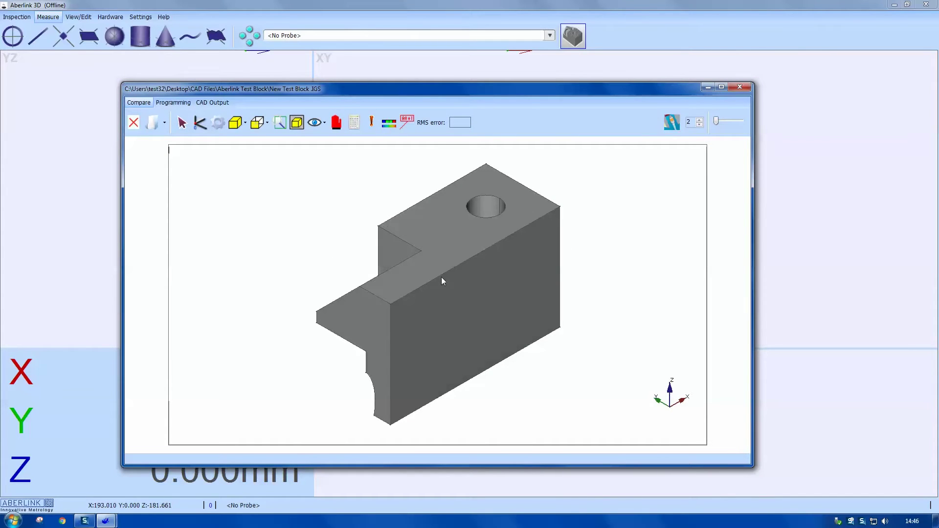
# Step: Examine the test block model from several sides, including the face with the holes, slot and cone
pyautogui.scroll(-4, 455, 273)
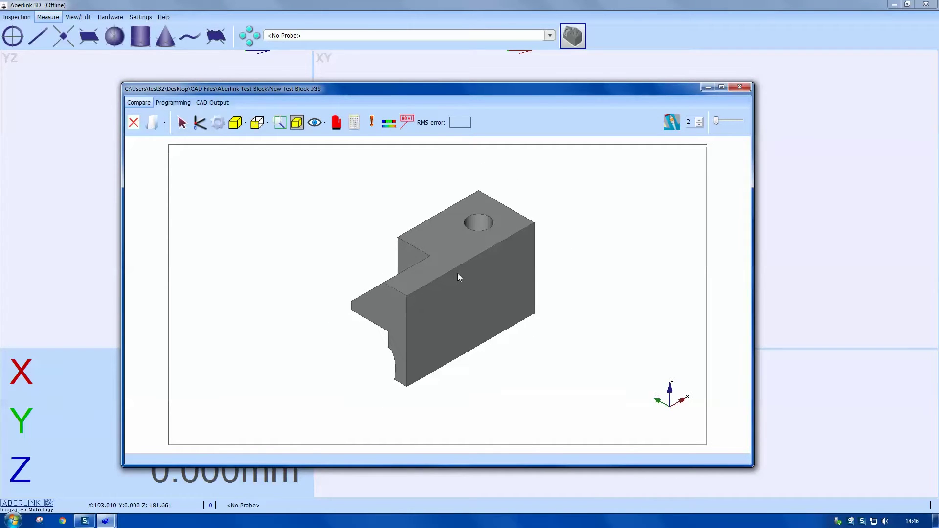
pyautogui.scroll(1, 459, 277)
pyautogui.scroll(-2, 458, 277)
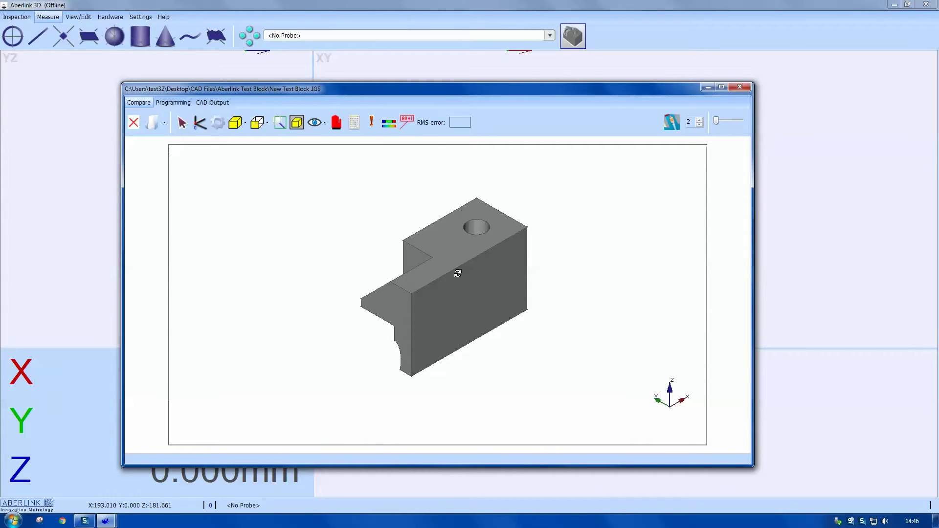
pyautogui.moveTo(457, 273); pyautogui.dragTo(637, 275)
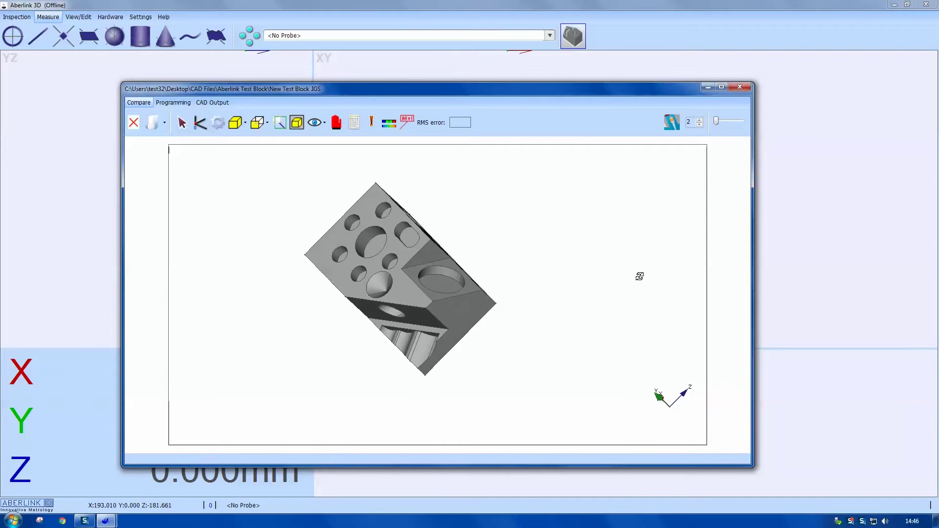
pyautogui.moveTo(419, 366); pyautogui.dragTo(420, 367)
pyautogui.moveTo(394, 274); pyautogui.dragTo(426, 302, button='middle')
pyautogui.moveTo(415, 309); pyautogui.dragTo(451, 288)
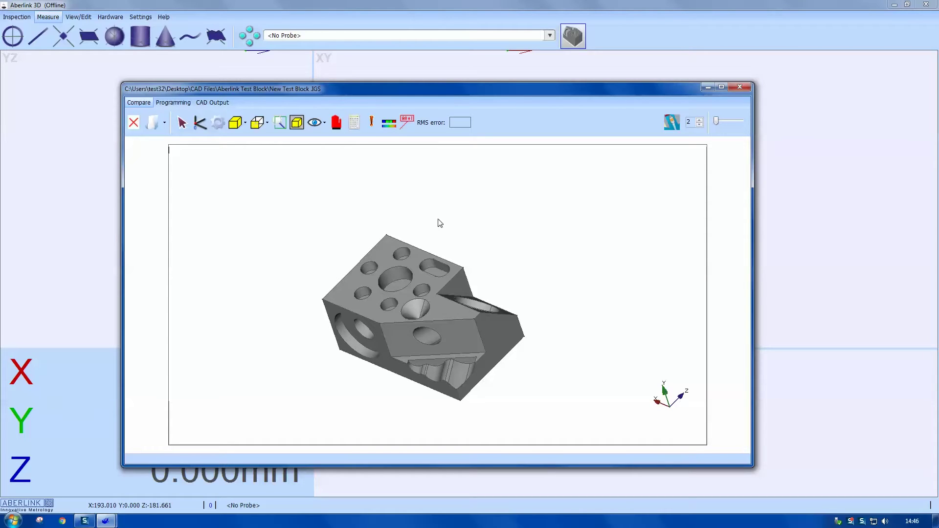
# Step: Start an XY alignment by component position and orient the model to the rear view, rotated 90° clockwise about Z twice
pyautogui.click(200, 125)
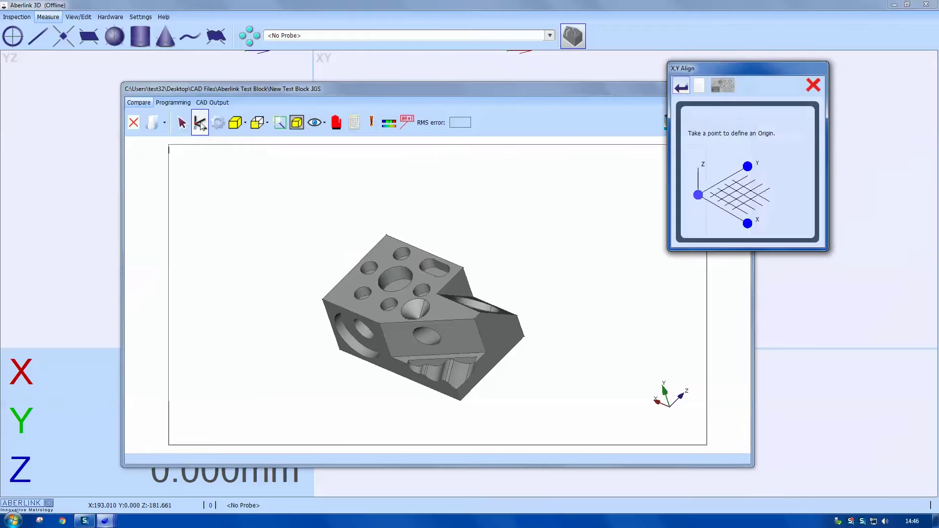
pyautogui.moveTo(383, 309); pyautogui.dragTo(442, 313)
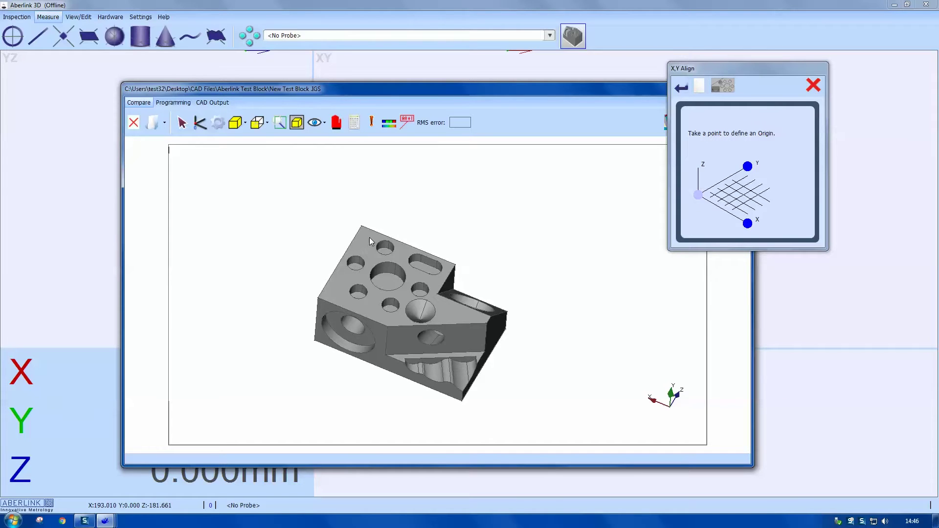
pyautogui.click(724, 88)
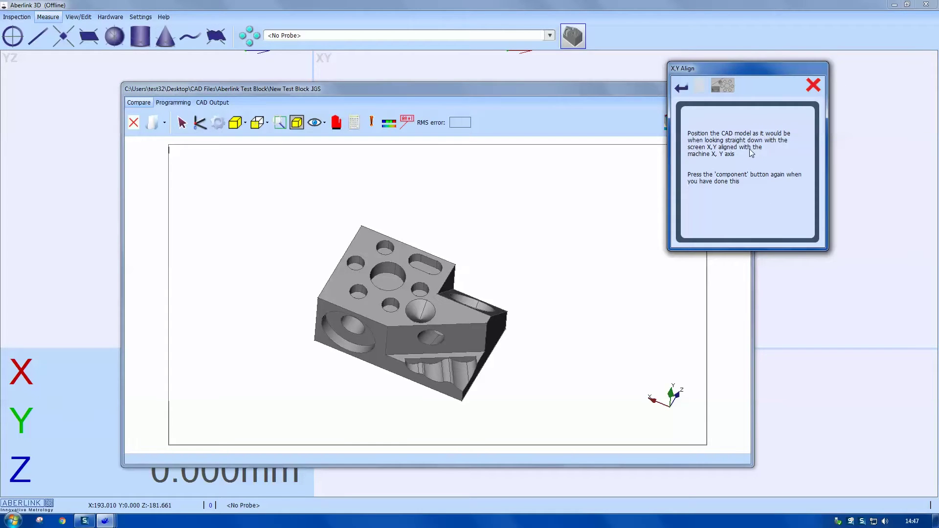
pyautogui.click(269, 123)
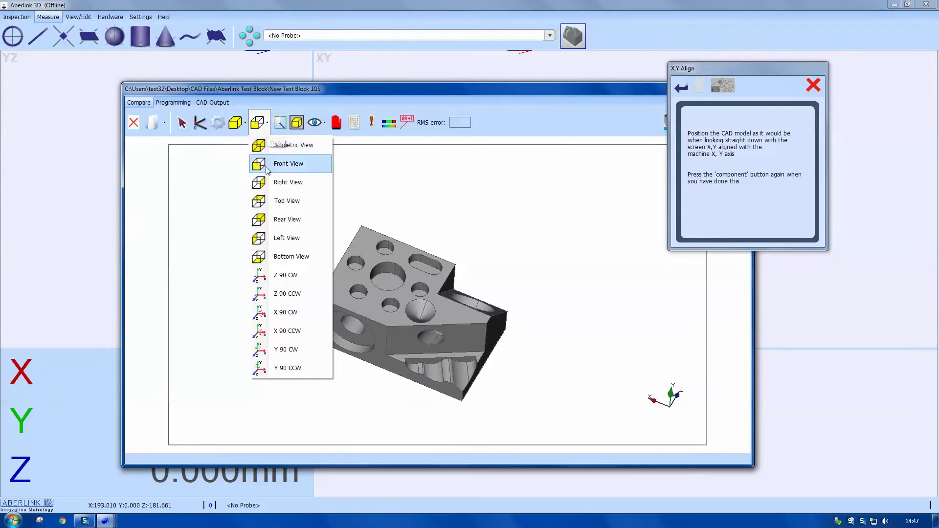
pyautogui.click(290, 219)
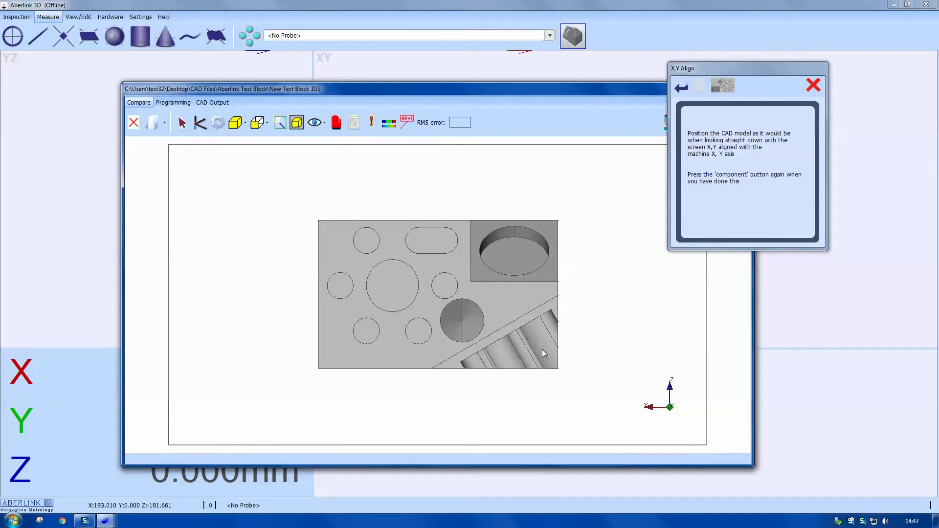
pyautogui.click(267, 123)
pyautogui.click(284, 275)
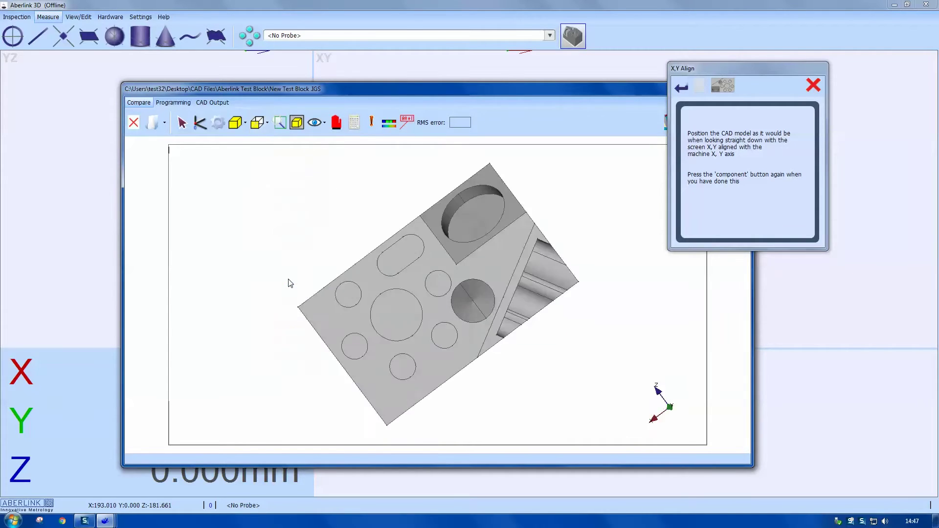
pyautogui.click(260, 128)
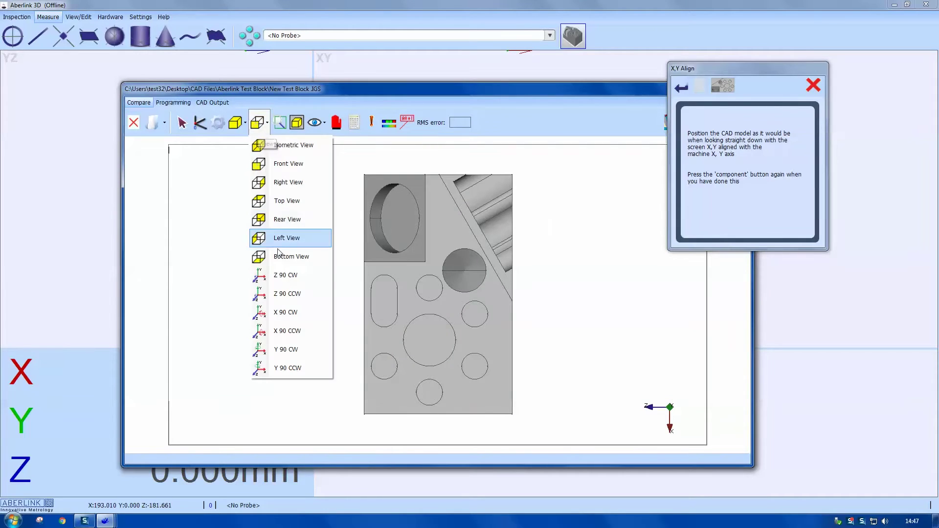
pyautogui.click(286, 274)
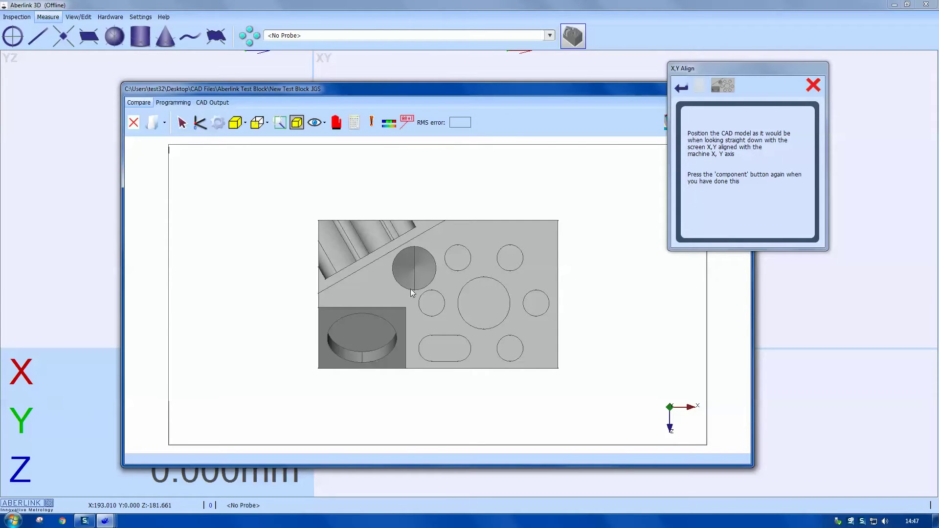
# Step: Accept the model orientation and define the component origin at the large round hole on the upper face
pyautogui.click(722, 85)
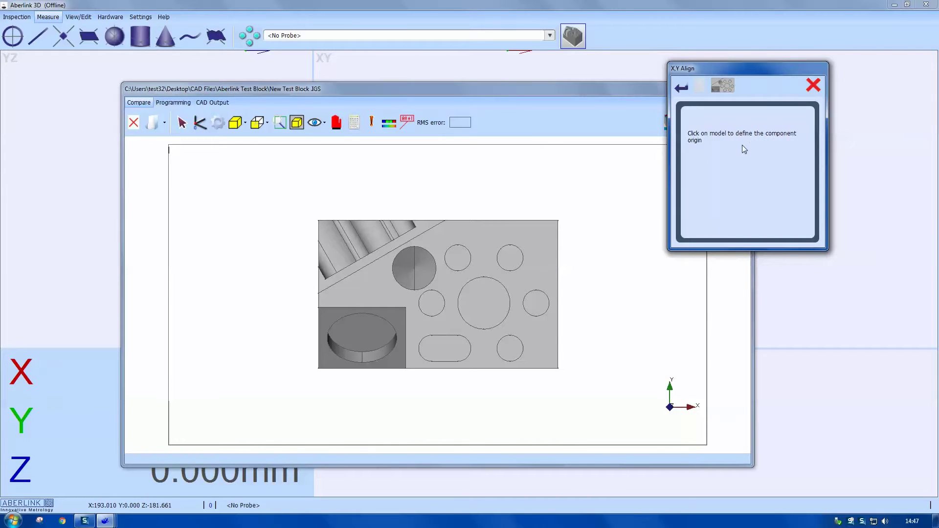
pyautogui.click(485, 301)
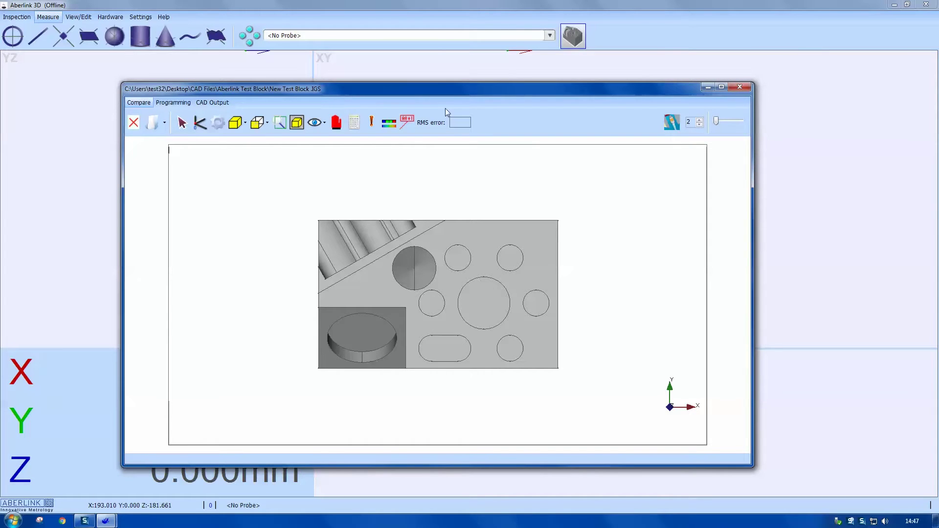
pyautogui.moveTo(449, 91); pyautogui.dragTo(464, 70)
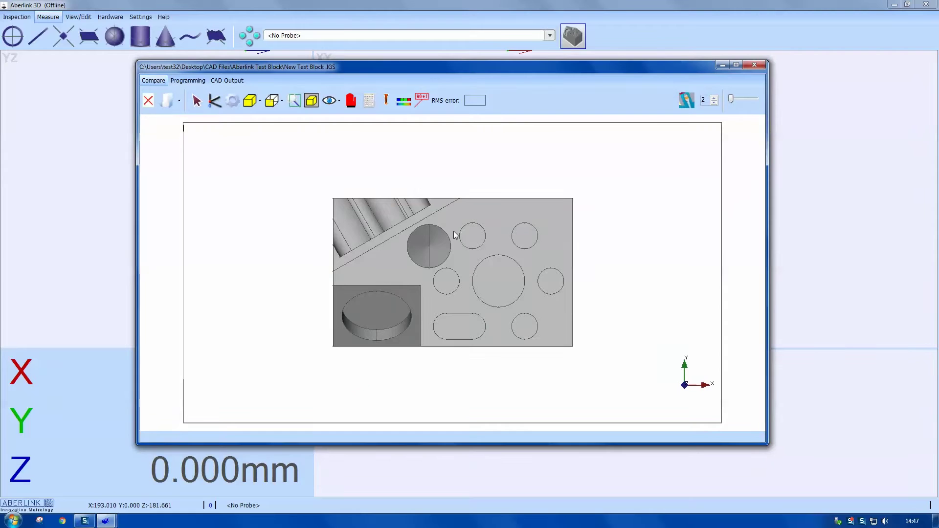
# Step: Switch the CAD view to programming mode and display the feature measurement tools
pyautogui.moveTo(460, 256); pyautogui.dragTo(492, 223, button='middle')
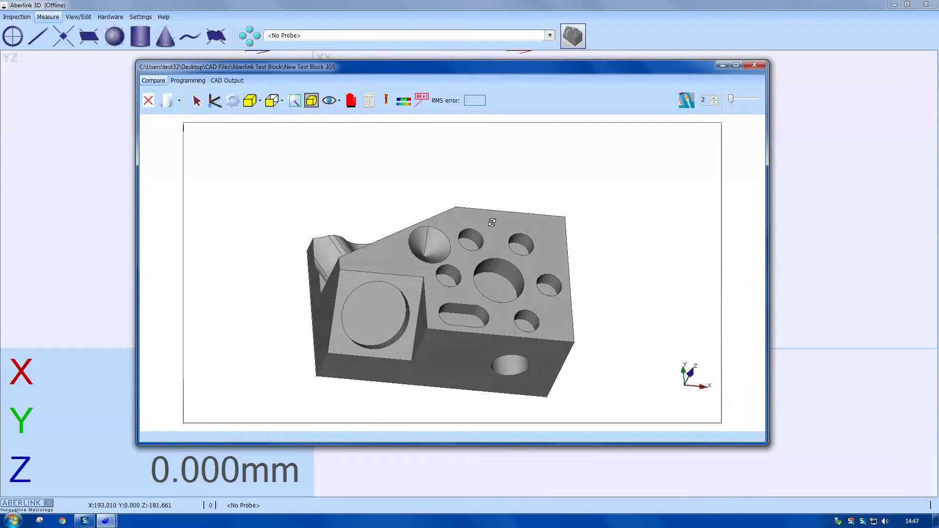
pyautogui.moveTo(464, 253); pyautogui.dragTo(477, 231, button='middle')
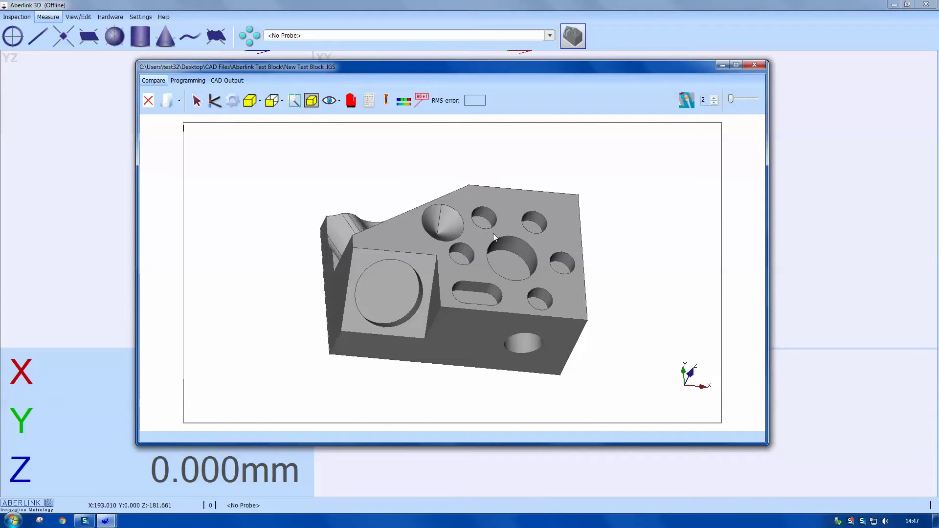
pyautogui.click(185, 82)
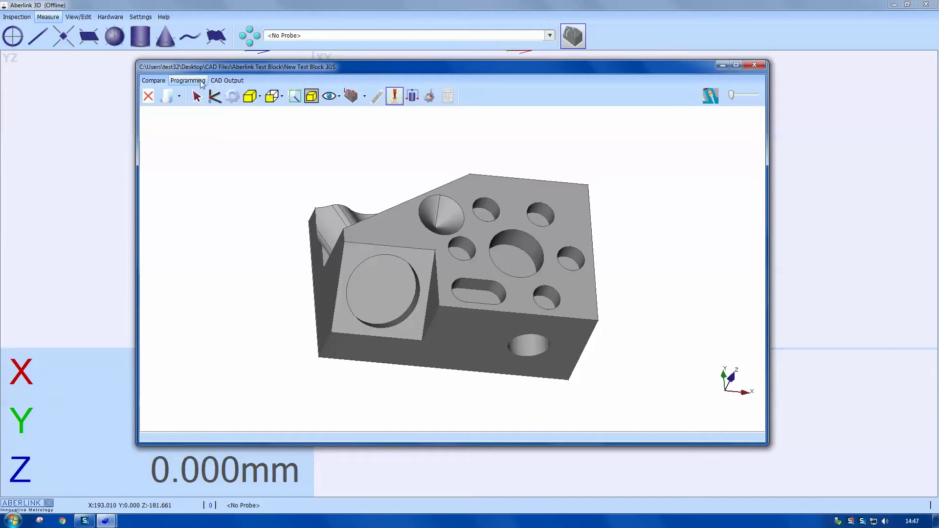
pyautogui.click(377, 98)
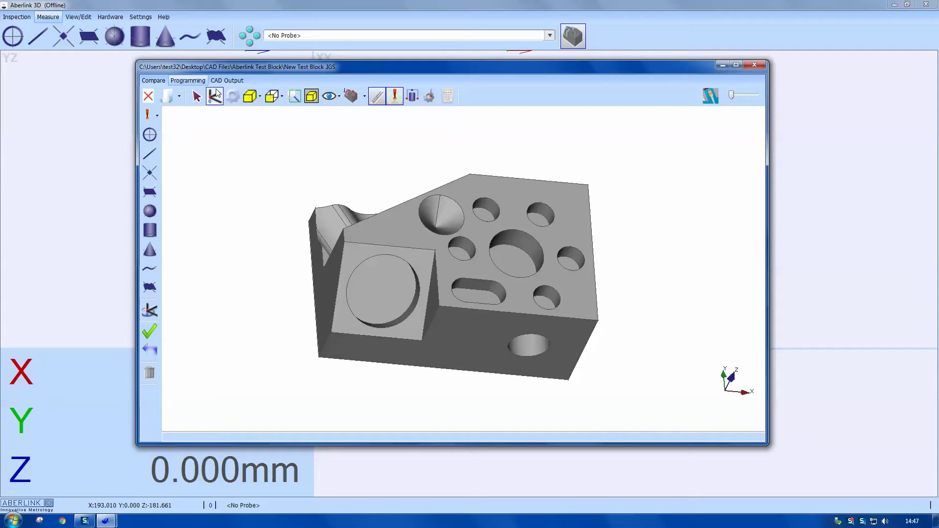
# Step: Switch the fish setting to elephant and enable Feature Predict in the program settings
pyautogui.click(136, 17)
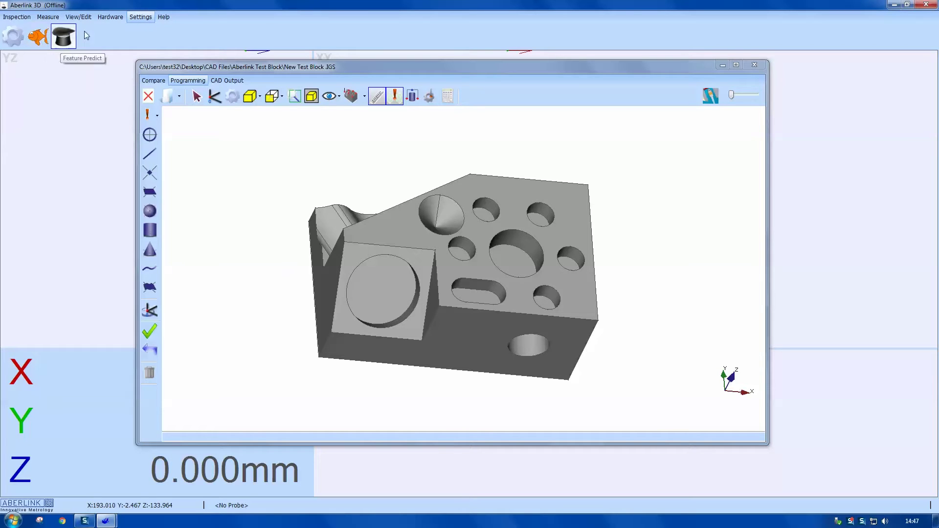
pyautogui.click(43, 40)
pyautogui.click(57, 41)
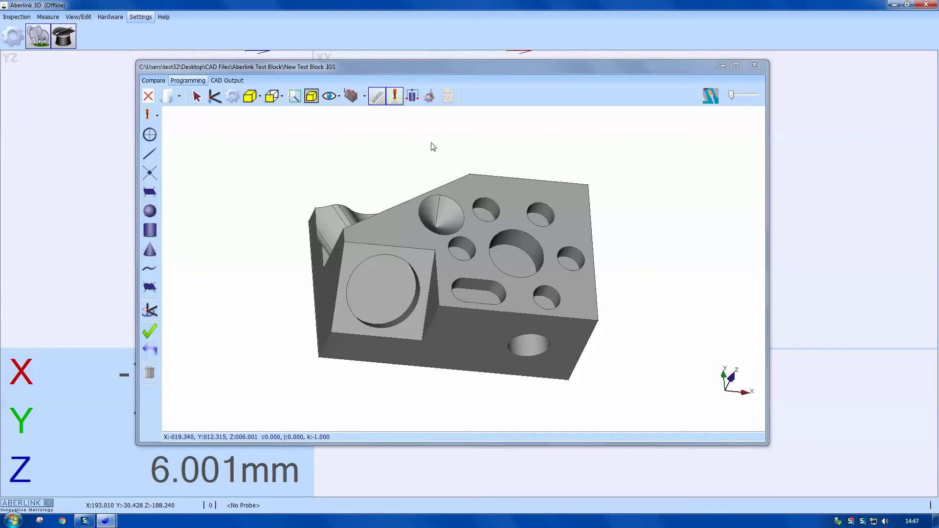
# Step: Add an offline touch probe with stylus diameter 2, stylus length 20, and A and B angles of 0
pyautogui.click(429, 97)
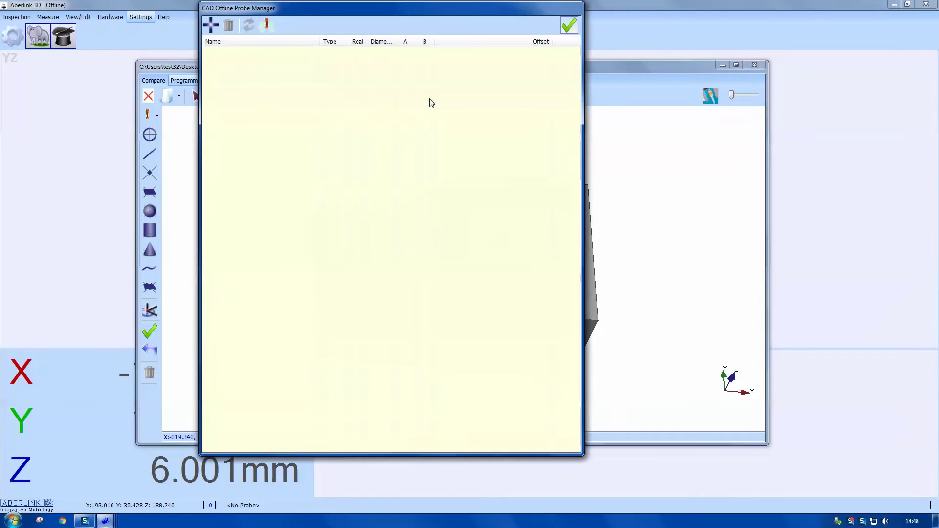
pyautogui.moveTo(380, 14); pyautogui.dragTo(386, 39)
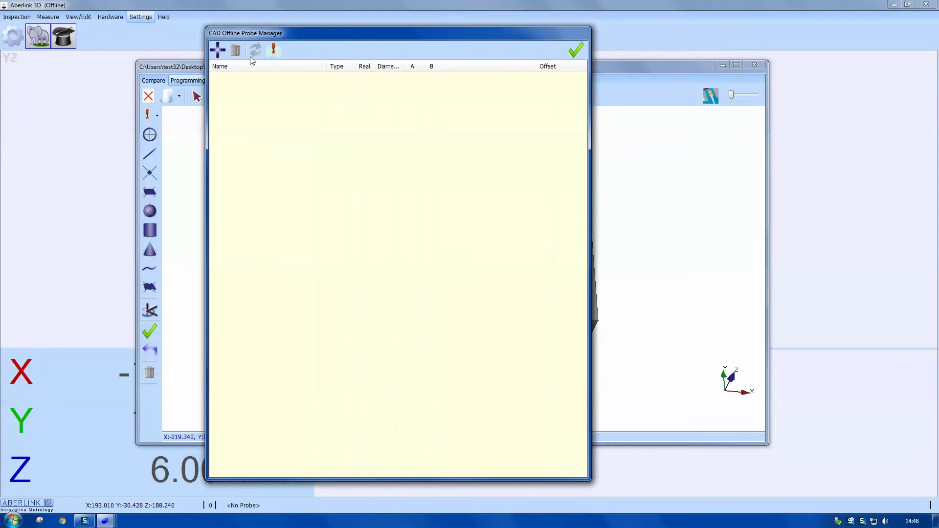
pyautogui.click(217, 53)
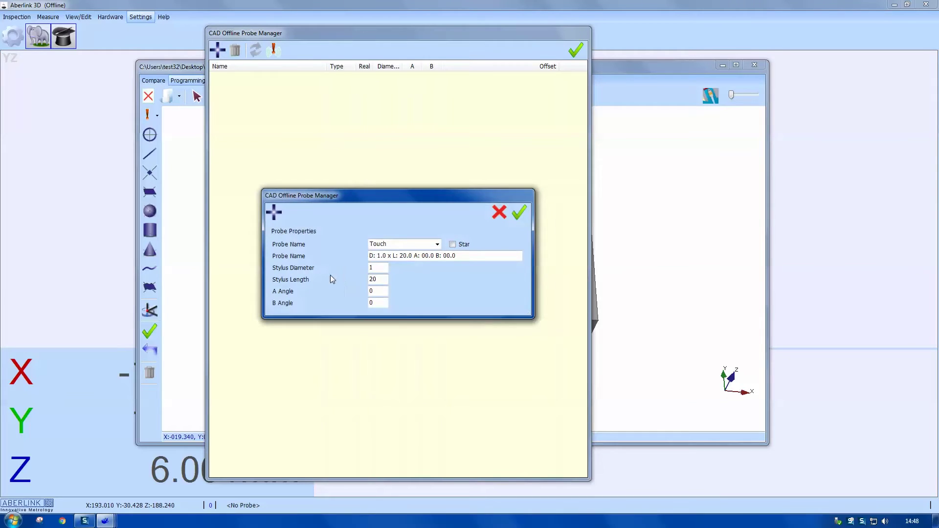
pyautogui.moveTo(374, 268); pyautogui.dragTo(368, 268)
pyautogui.write('2')
pyautogui.click(517, 214)
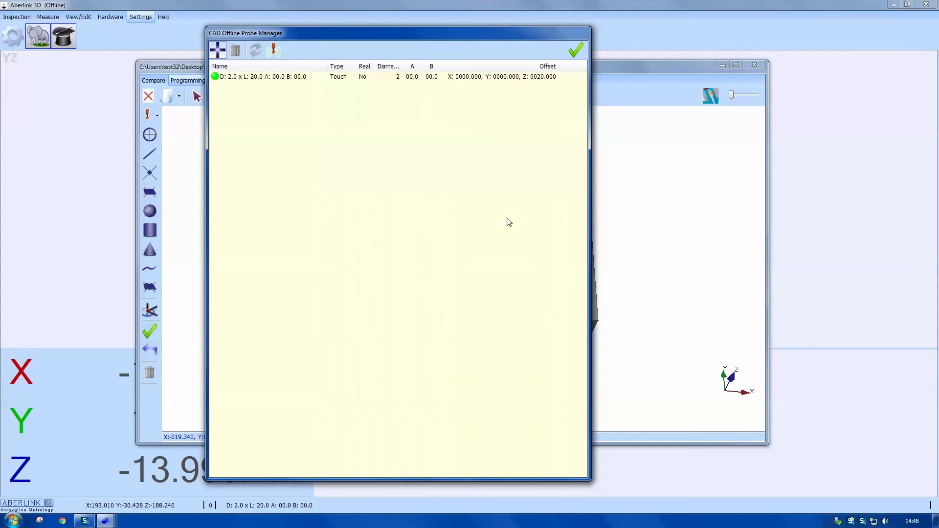
# Step: Add two more offline touch probes with stylus diameter 2 and length 20, at A 90 B 0 and at A 90 B 180
pyautogui.click(217, 50)
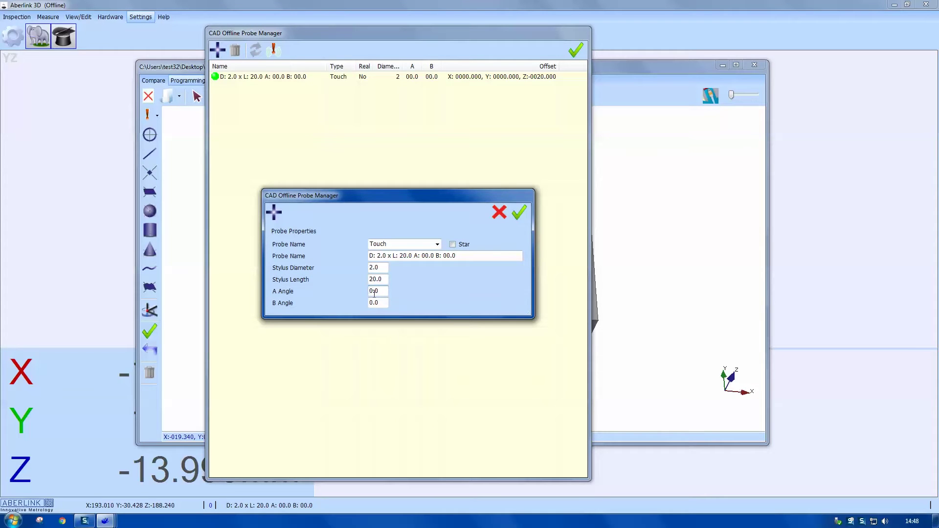
pyautogui.click(519, 212)
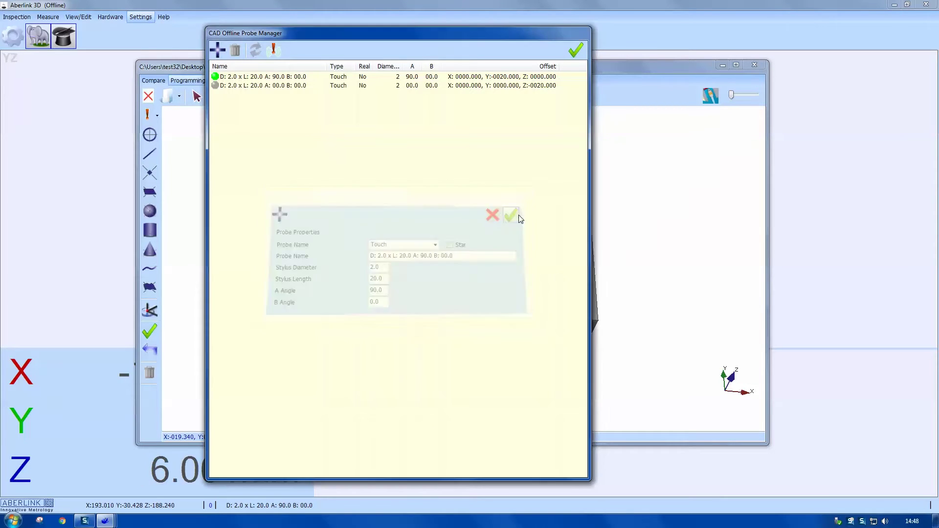
pyautogui.click(217, 50)
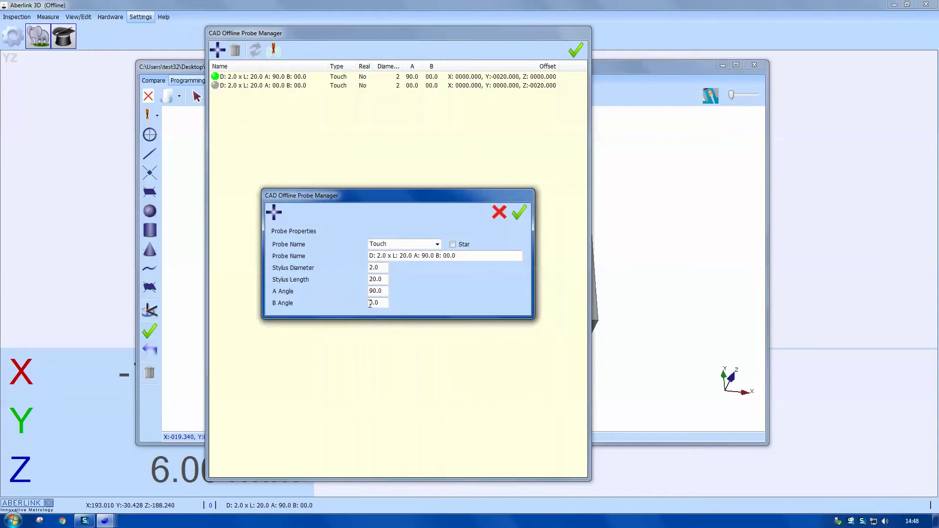
pyautogui.click(370, 302)
pyautogui.write('180')
pyautogui.press('Delete')
pyautogui.click(519, 214)
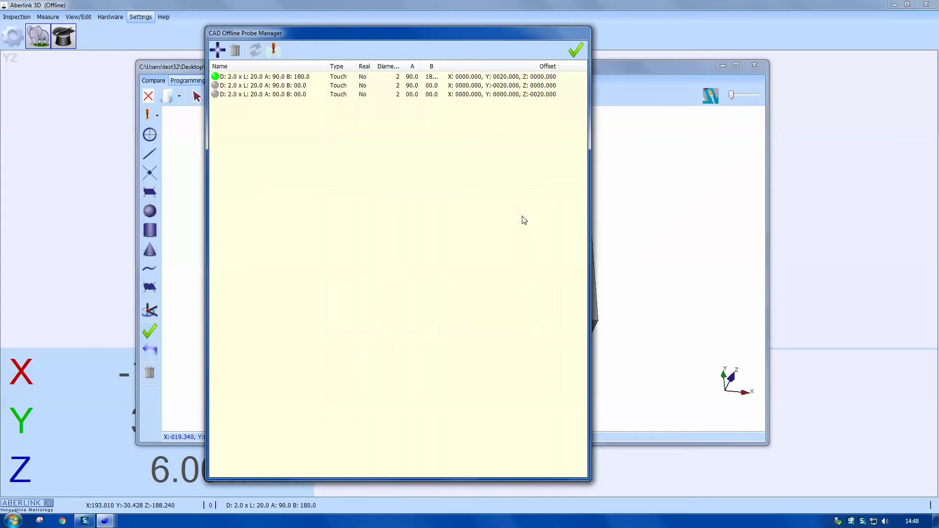
# Step: Make the offline probe with A 0 and B 0 active and accept the probe list
pyautogui.rightClick(276, 94)
pyautogui.click(285, 99)
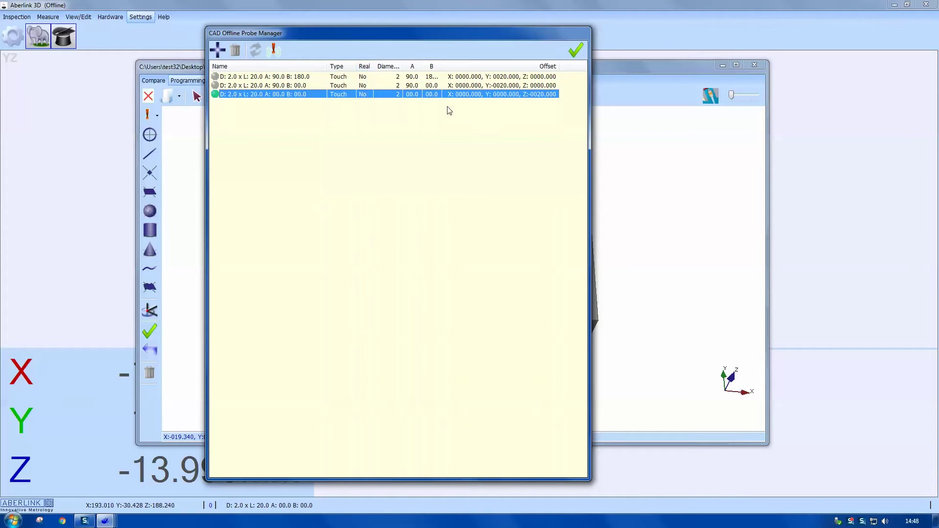
pyautogui.click(576, 50)
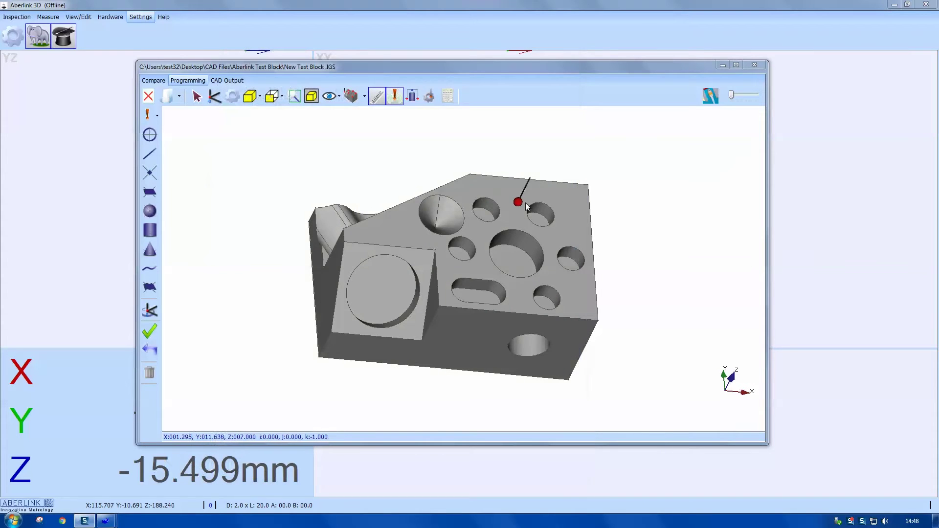
# Step: Measure the block's upper face as a plane with five touch points spread around its outer edges
pyautogui.click(573, 197)
pyautogui.click(479, 186)
pyautogui.click(398, 224)
pyautogui.click(444, 297)
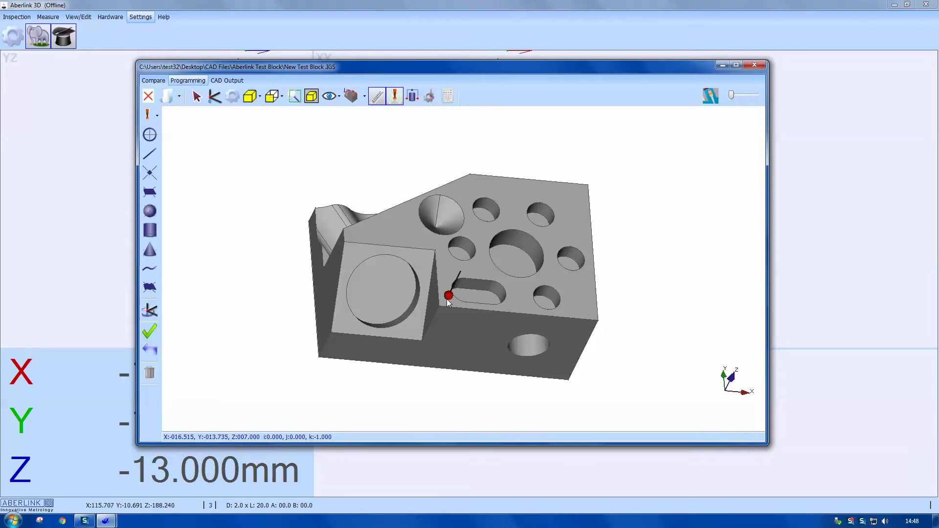
pyautogui.moveTo(536, 128); pyautogui.dragTo(741, 195)
pyautogui.moveTo(612, 197); pyautogui.dragTo(702, 167)
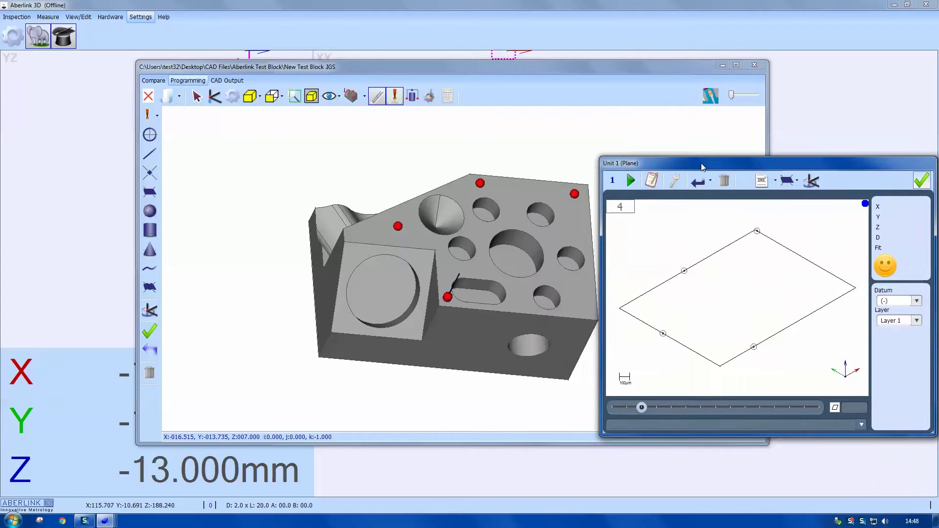
pyautogui.click(588, 299)
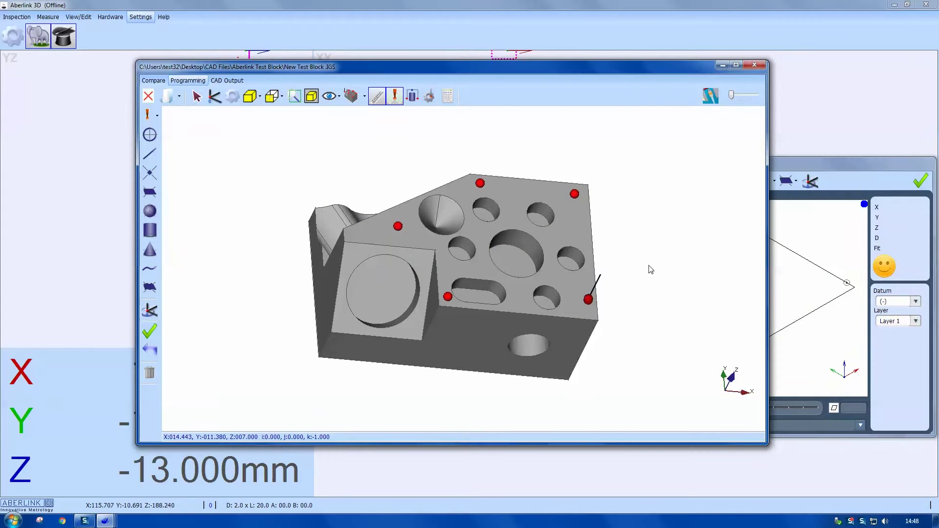
# Step: Set the measured upper-face plane as a reference and accept the feature
pyautogui.moveTo(776, 165); pyautogui.dragTo(715, 123)
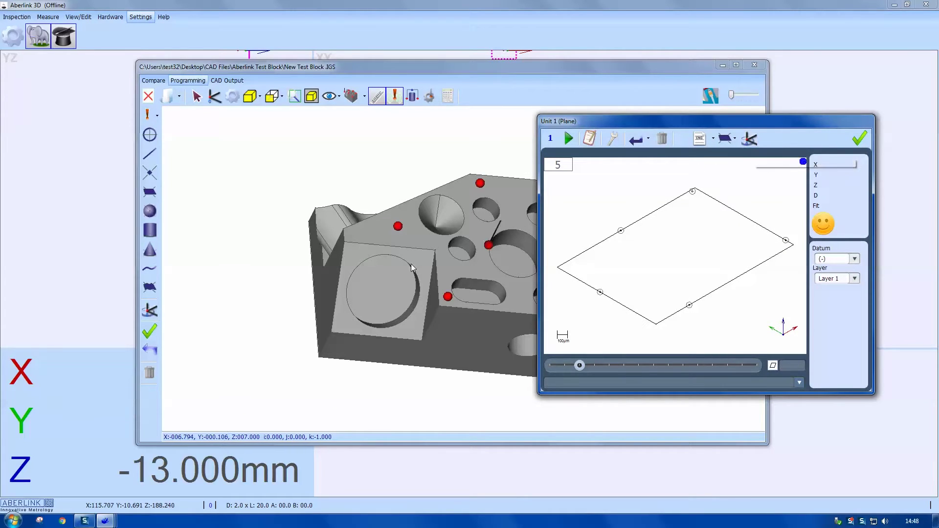
pyautogui.click(339, 293)
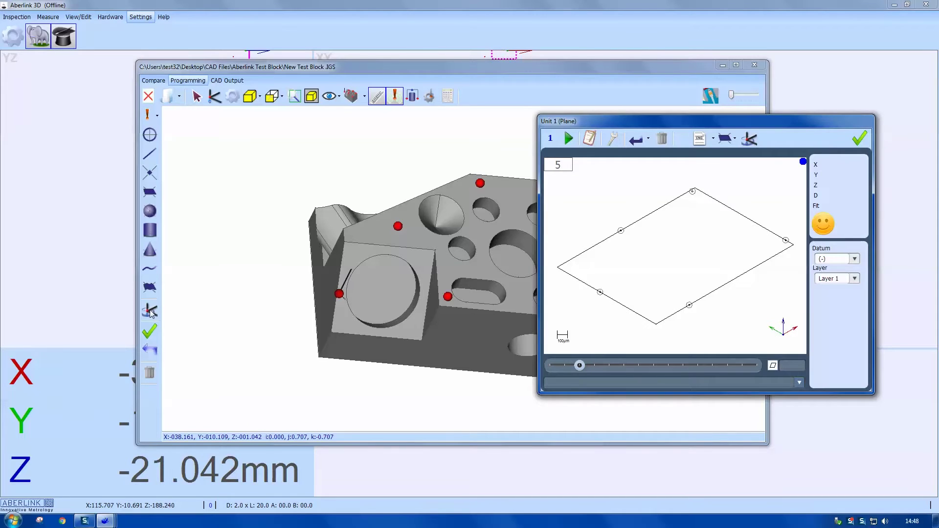
pyautogui.click(151, 310)
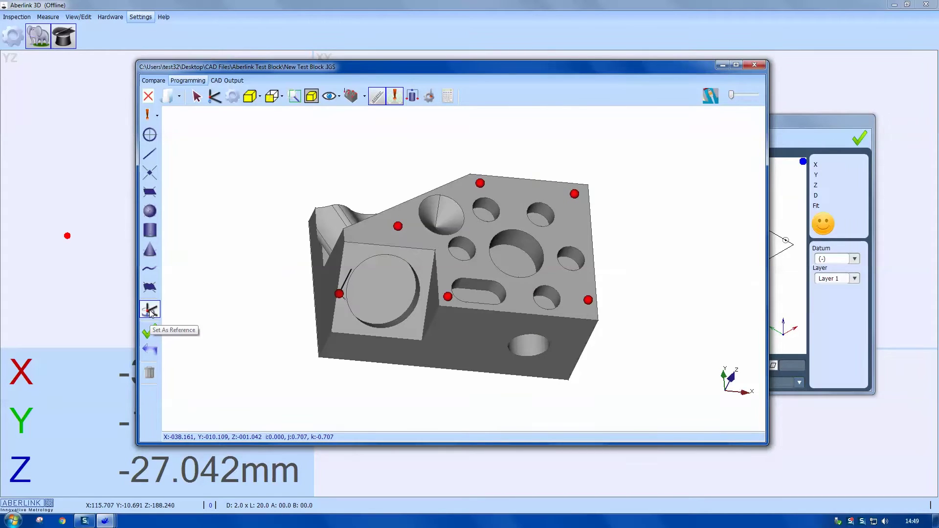
pyautogui.click(545, 277)
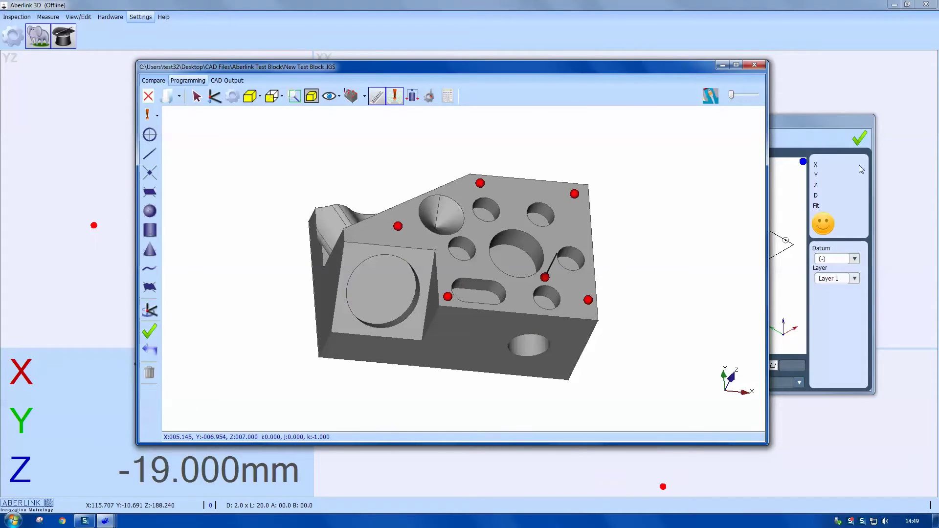
pyautogui.click(336, 313)
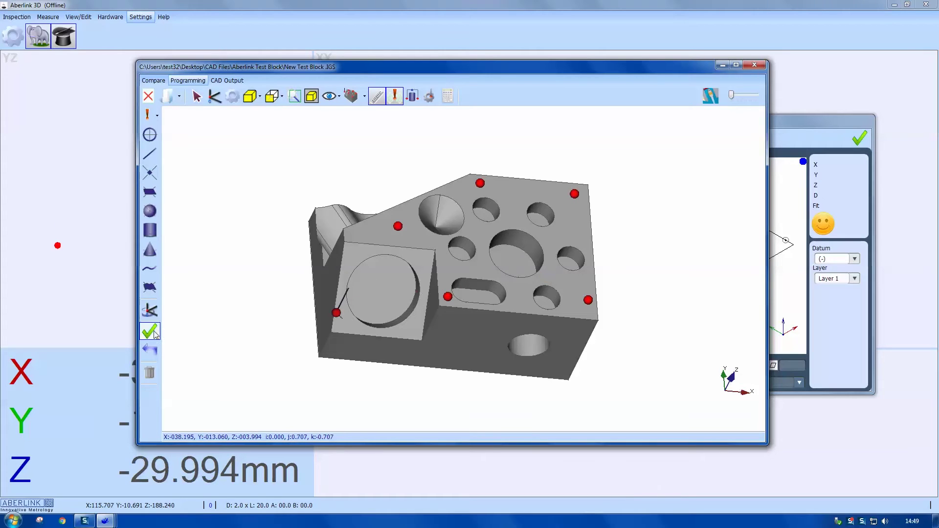
pyautogui.click(149, 331)
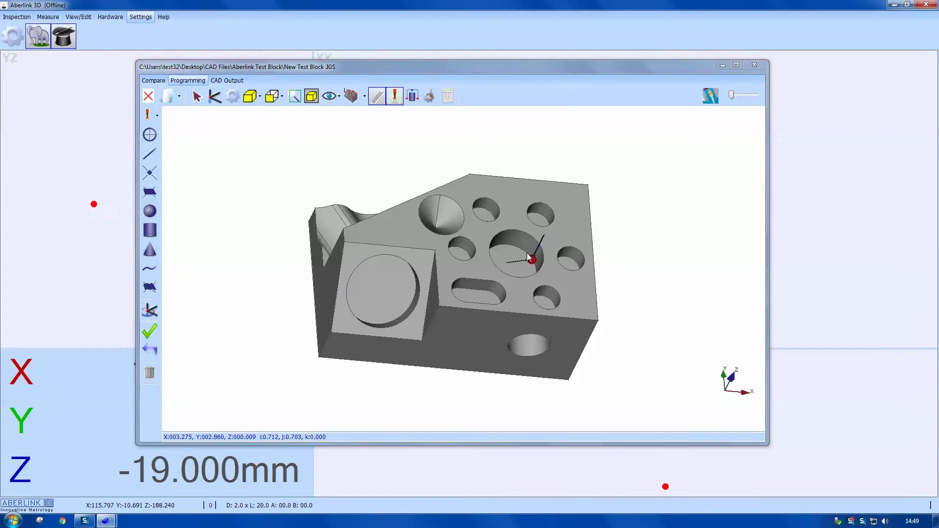
# Step: Measure the large round hole as a circle from one bore point, show its template moves, and accept it as a reference
pyautogui.moveTo(548, 196); pyautogui.dragTo(588, 97)
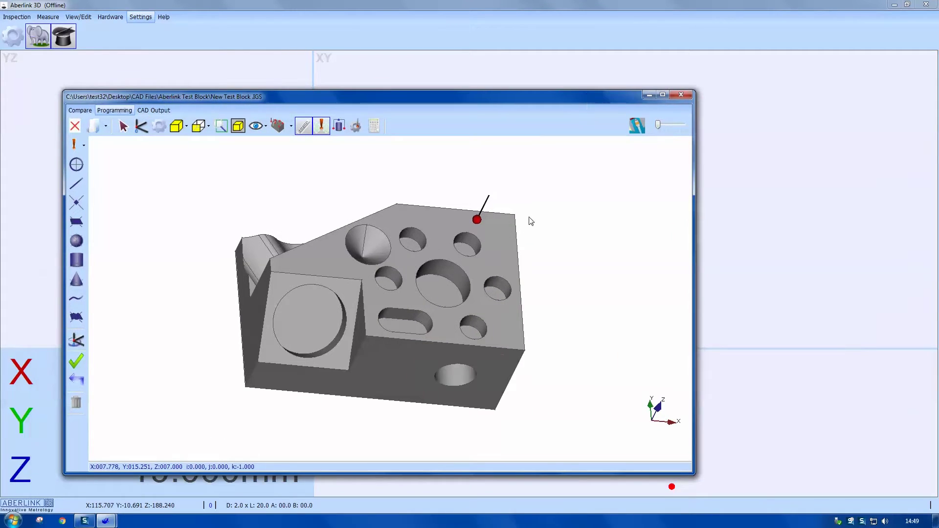
pyautogui.click(452, 271)
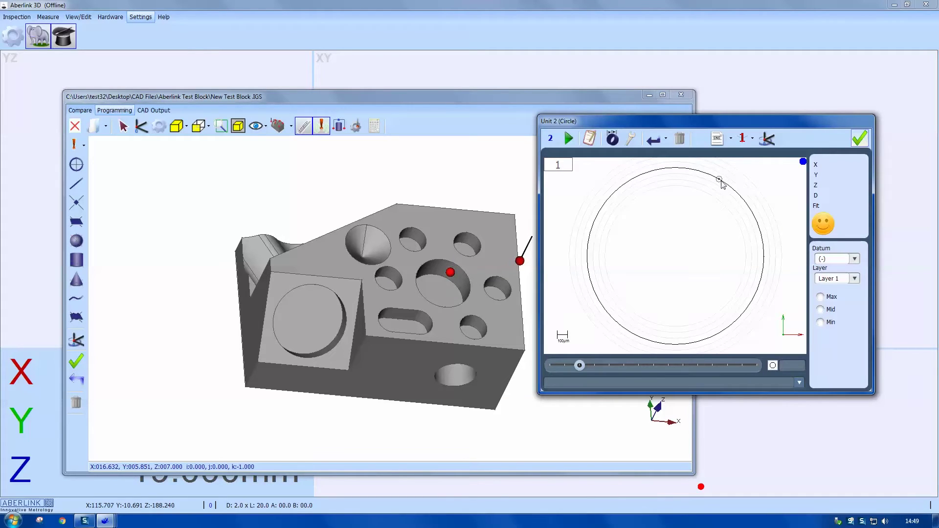
pyautogui.click(719, 140)
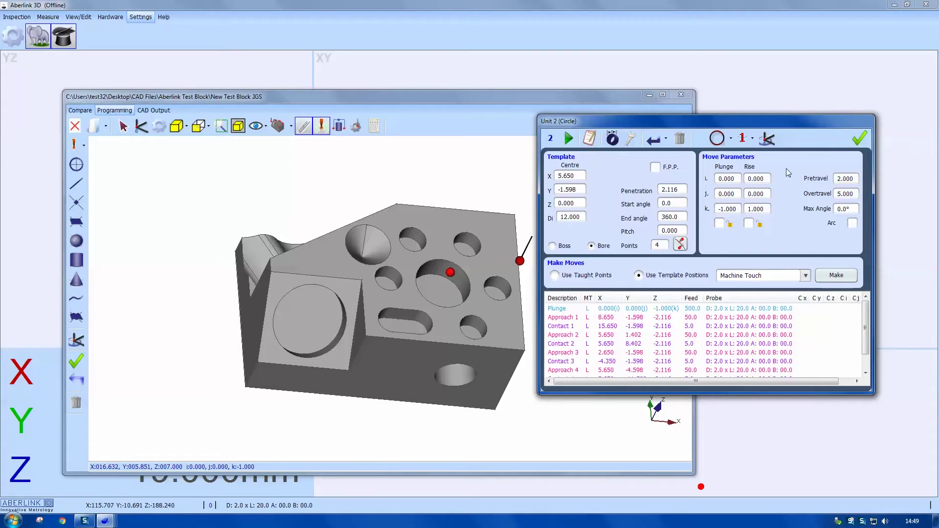
pyautogui.click(767, 139)
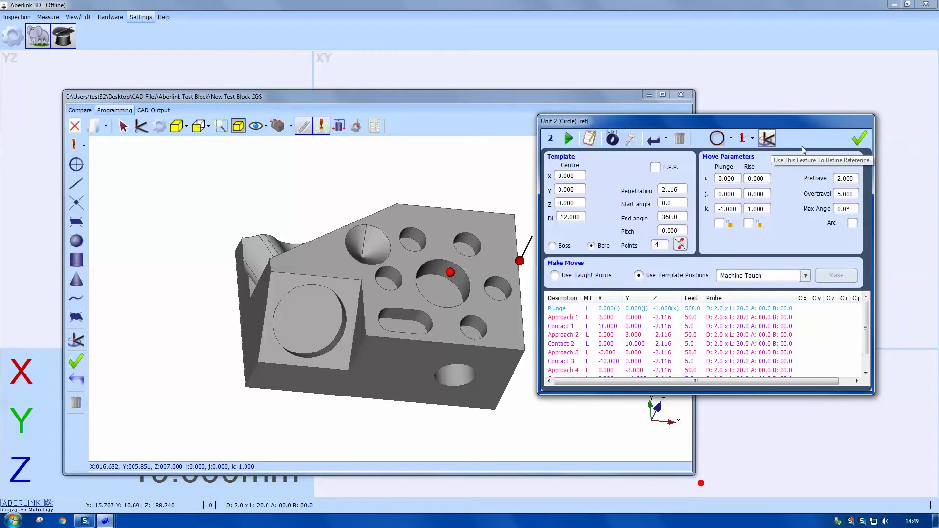
pyautogui.click(859, 139)
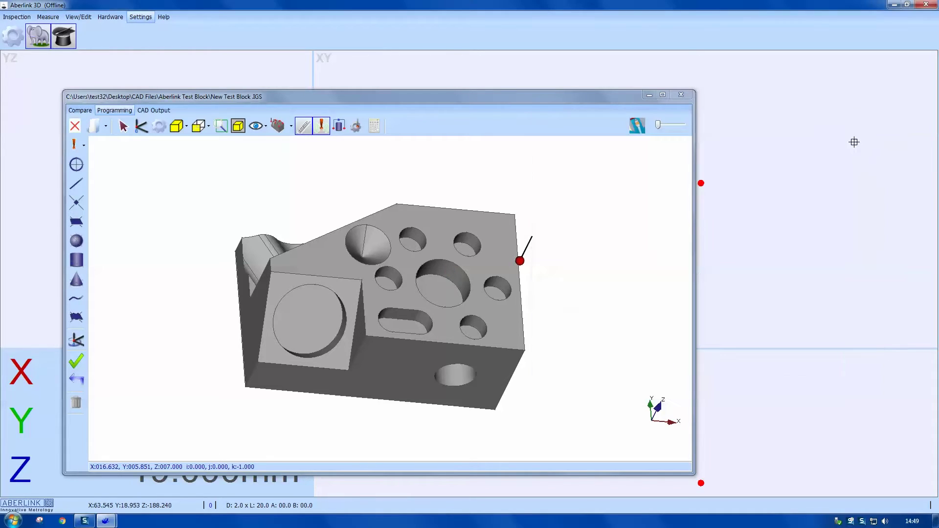
# Step: Measure the small round hole beside the block's right edge as a circle and uncover the XY drawing of the measured features
pyautogui.click(503, 285)
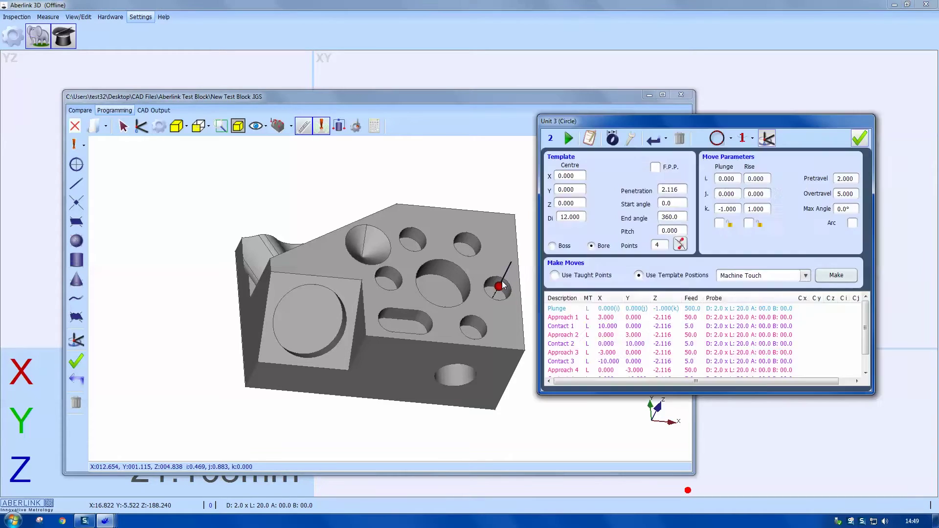
pyautogui.click(860, 140)
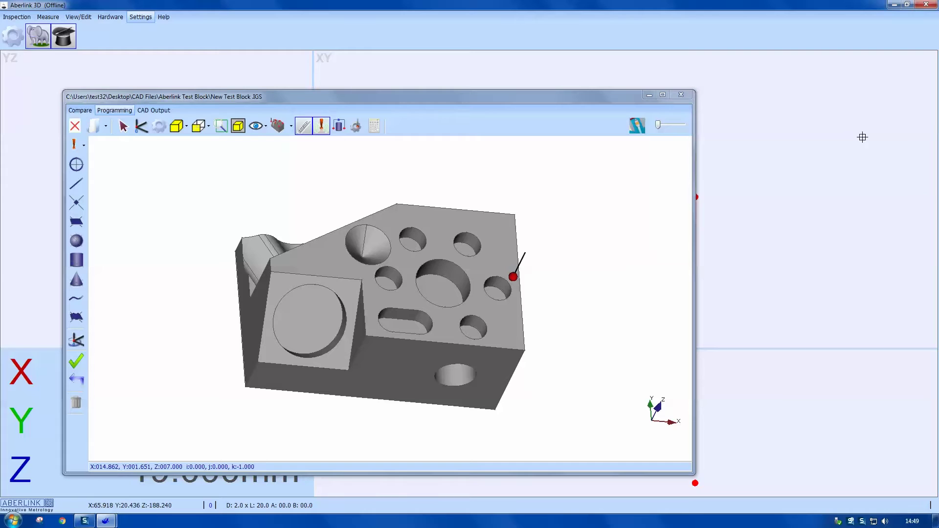
pyautogui.moveTo(619, 98); pyautogui.dragTo(581, 289)
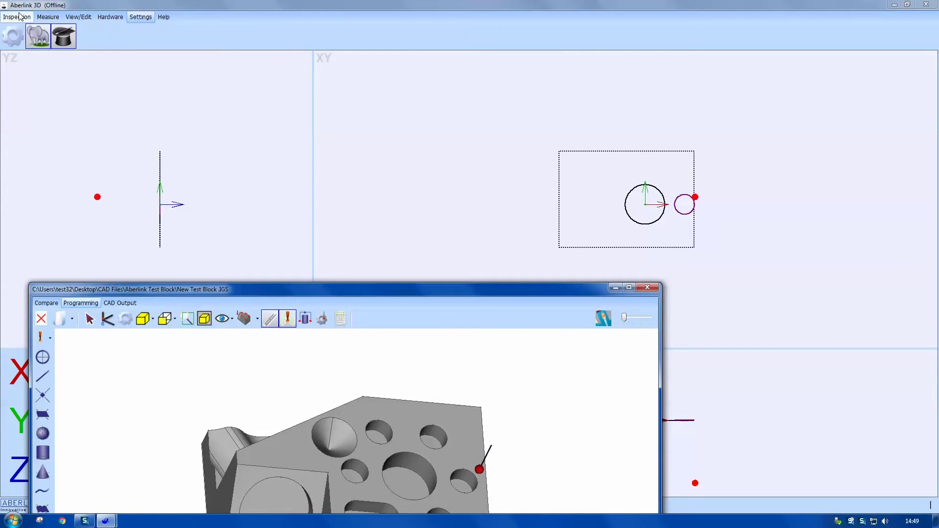
# Step: Dock the feature measurement toolbar along the left side of the main window
pyautogui.click(48, 16)
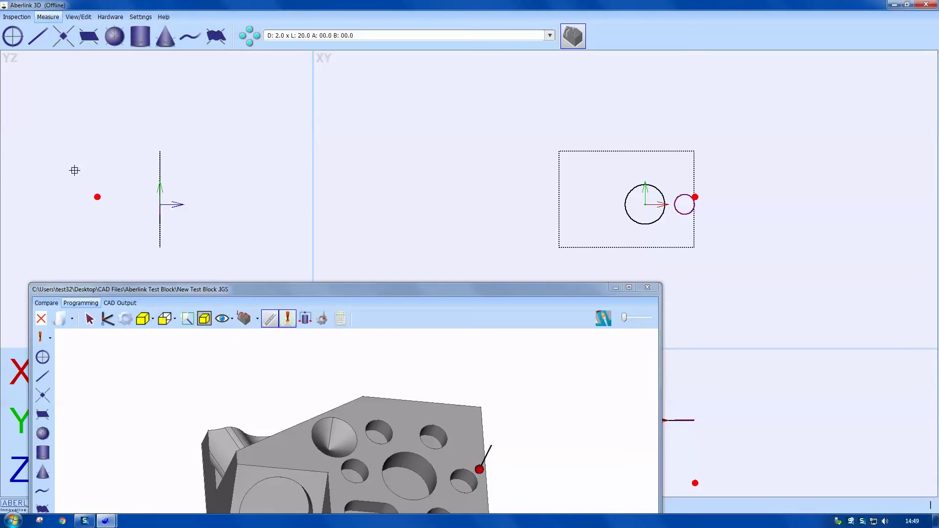
pyautogui.rightClick(669, 36)
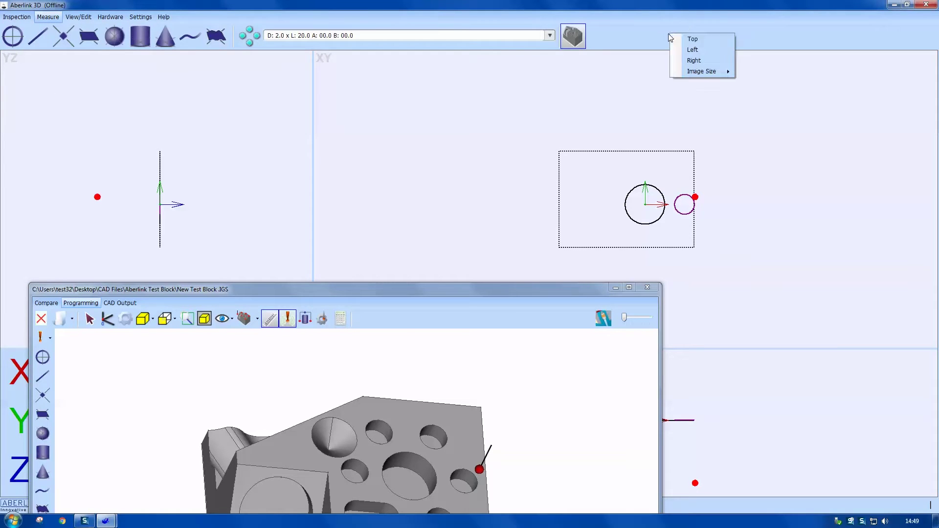
pyautogui.click(688, 51)
# Step: Construct a center line through the large reference circle and the small circle, and accept it
pyautogui.click(19, 122)
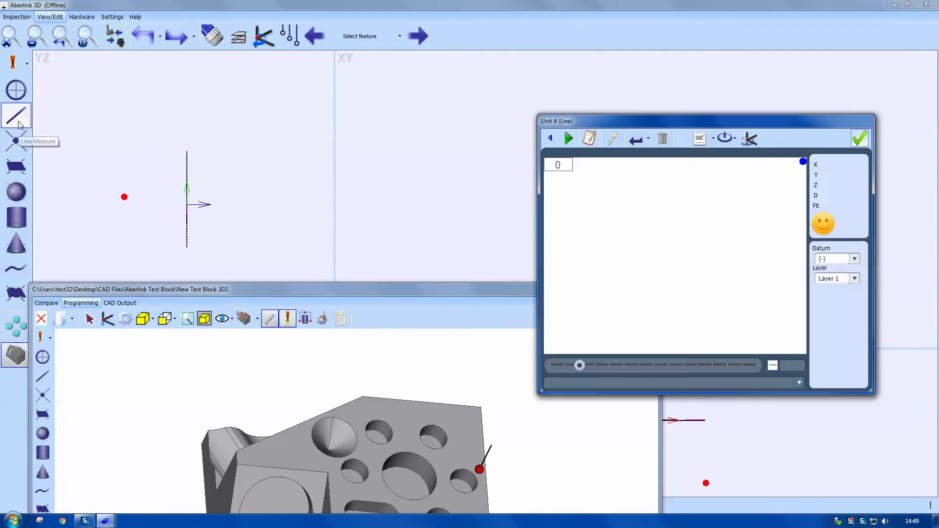
pyautogui.click(611, 139)
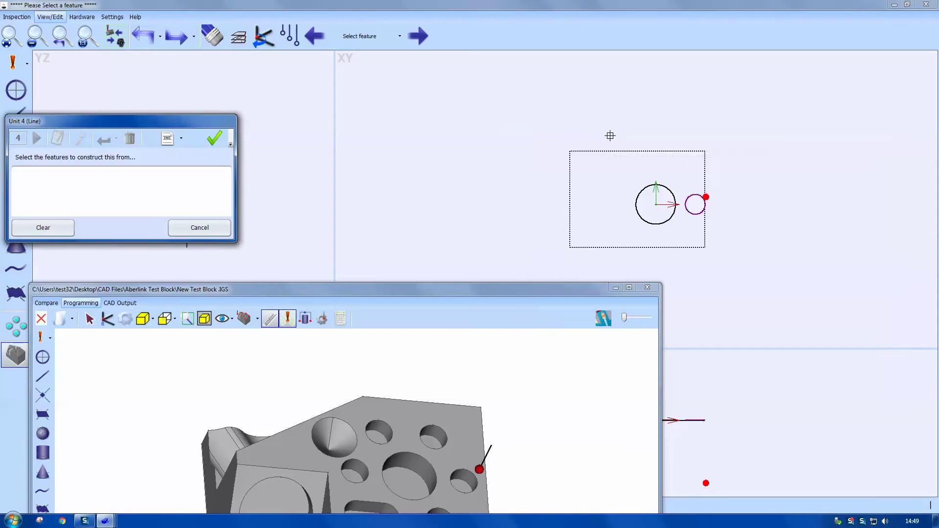
pyautogui.click(658, 224)
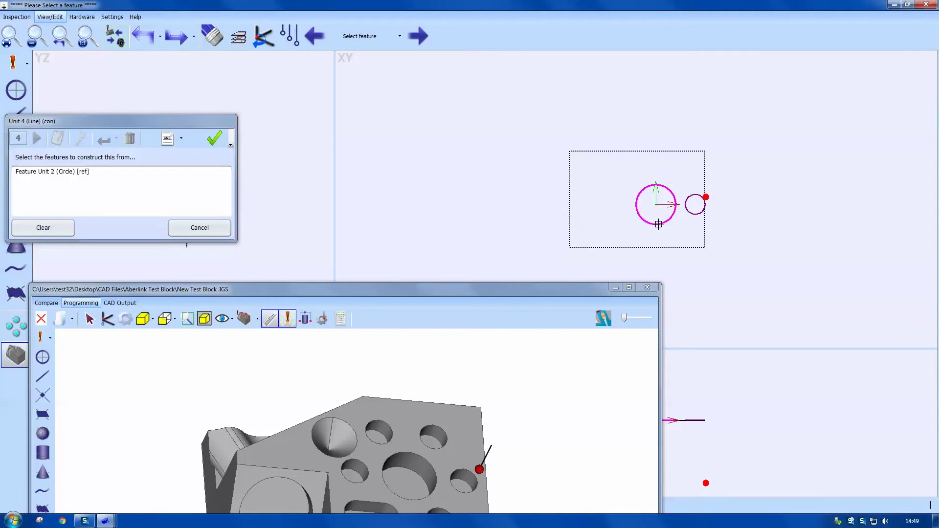
pyautogui.click(695, 214)
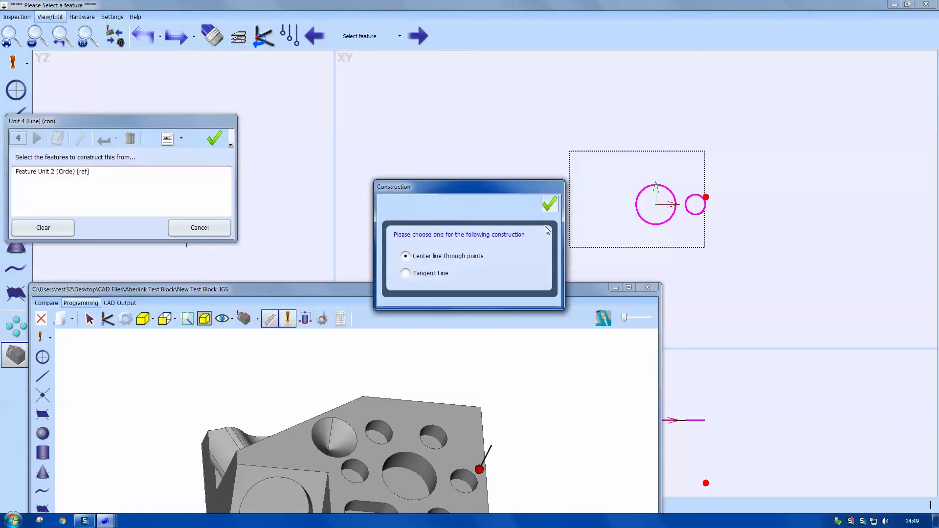
pyautogui.click(548, 205)
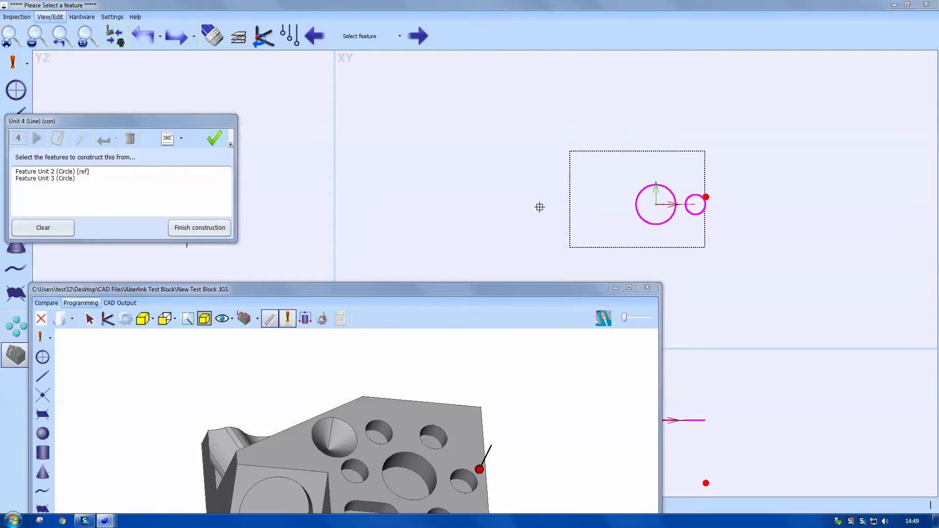
pyautogui.click(211, 228)
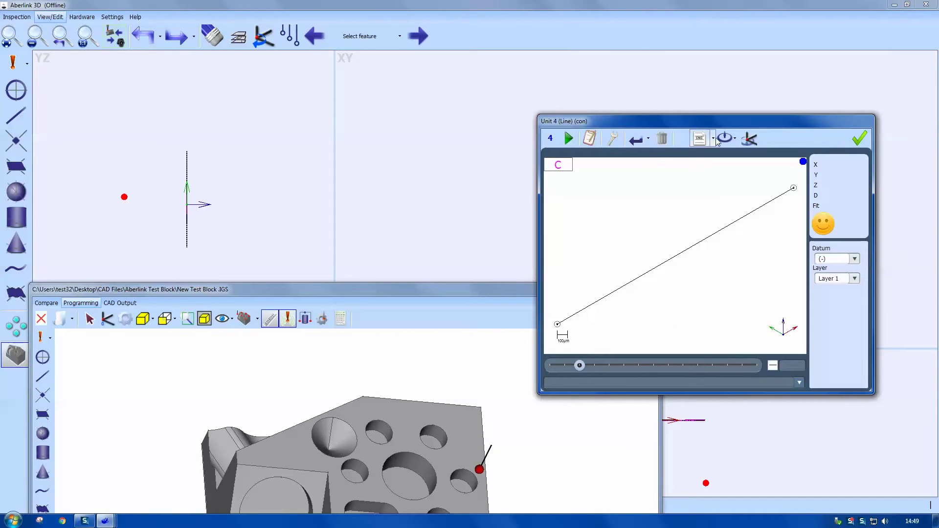
pyautogui.click(857, 133)
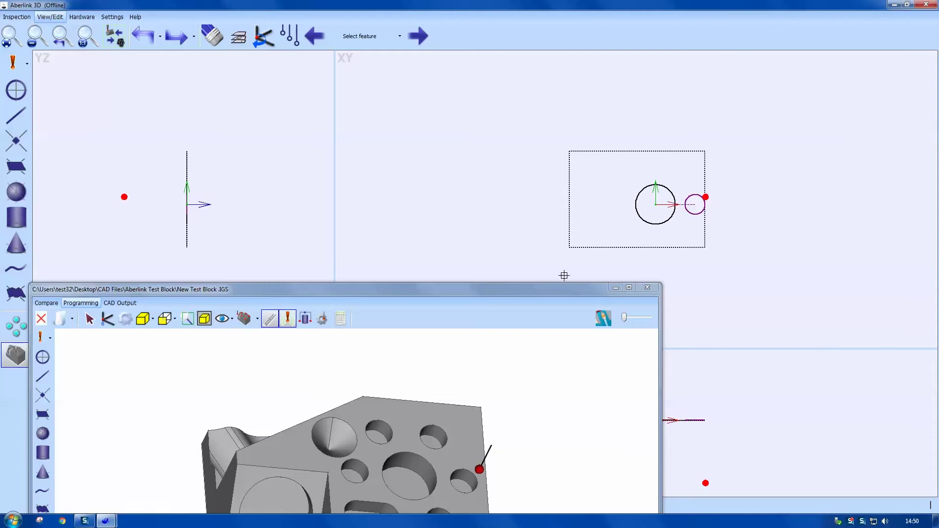
# Step: Measure the four remaining small round holes on the top face as circles from one bore point each, and accept them
pyautogui.moveTo(465, 293); pyautogui.dragTo(534, 117)
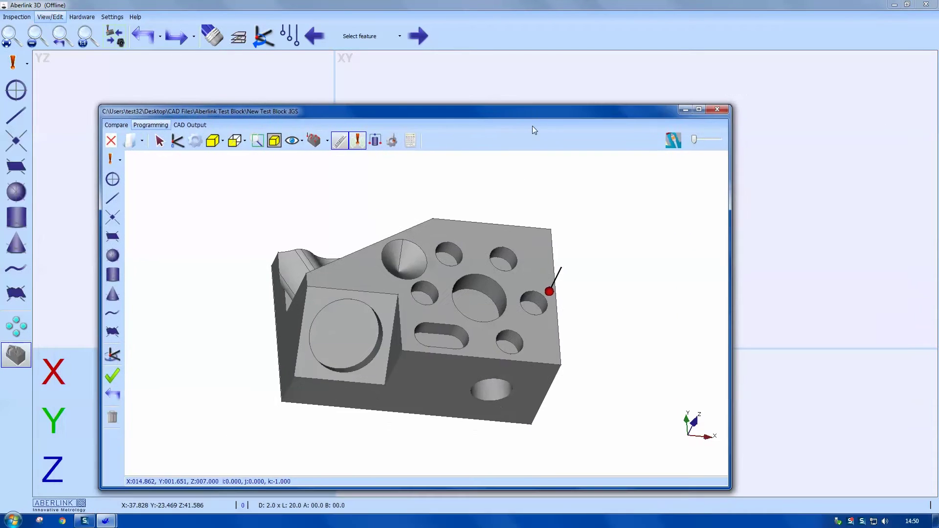
pyautogui.scroll(1, 514, 254)
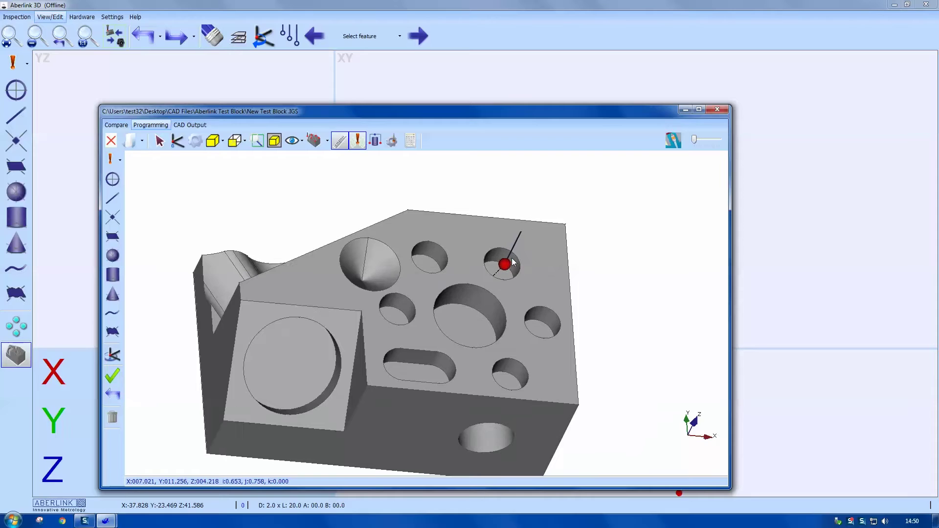
pyautogui.click(510, 258)
pyautogui.click(435, 251)
pyautogui.click(403, 304)
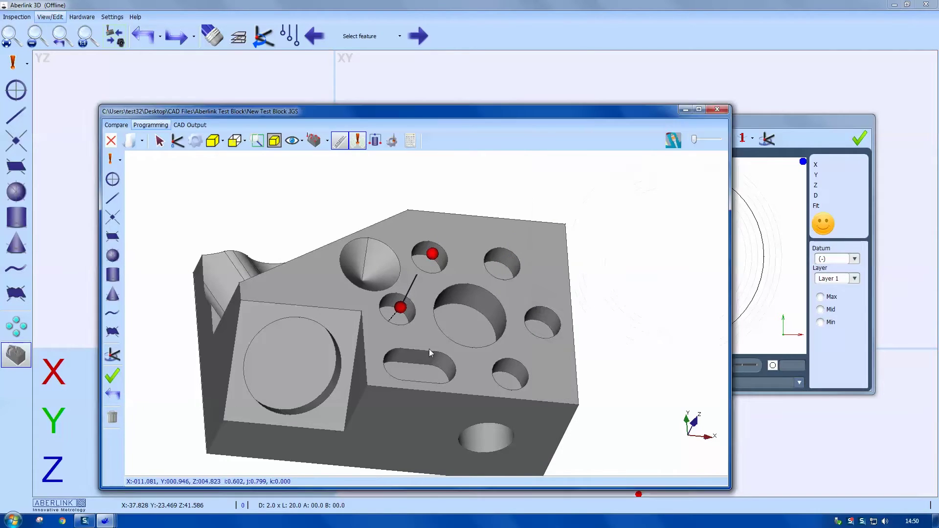
pyautogui.click(512, 371)
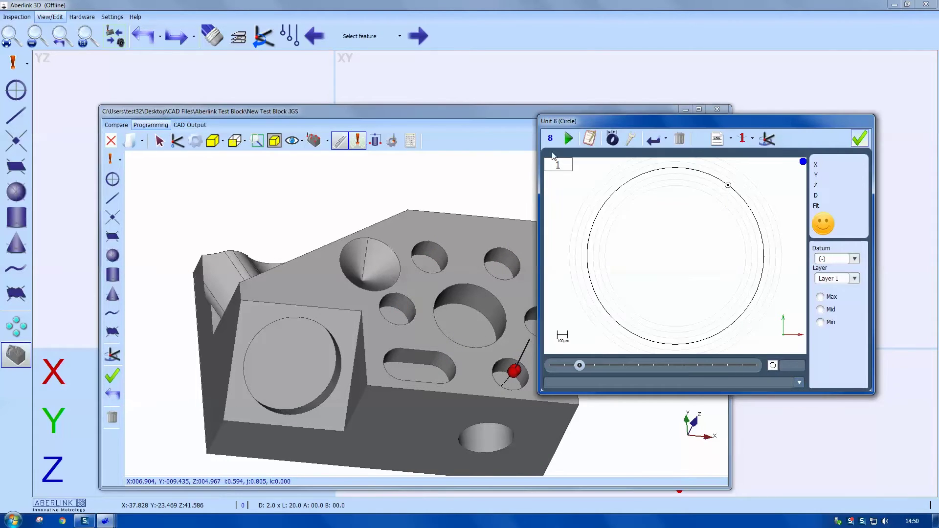
pyautogui.click(864, 141)
# Step: Measure the slot's rounded end nearest the large hole as a circle from four points on its arc, and accept it
pyautogui.moveTo(650, 113); pyautogui.dragTo(671, 87)
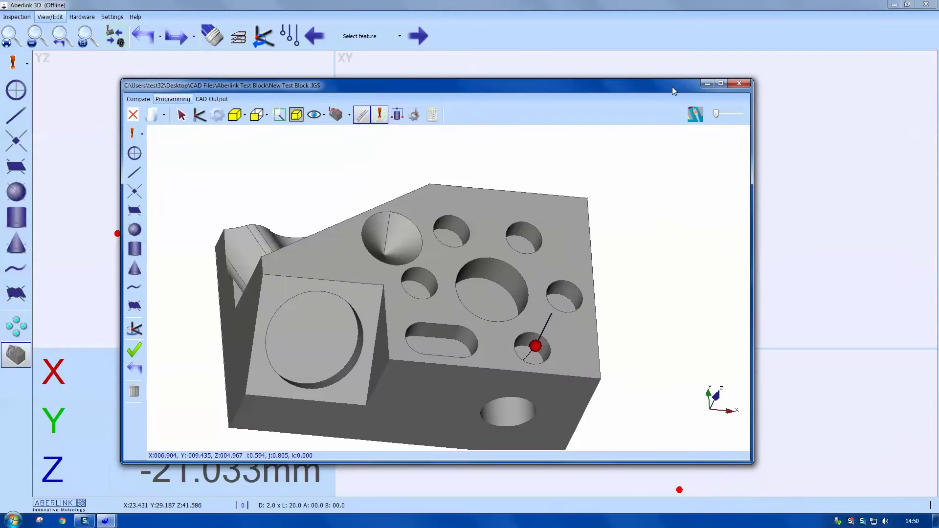
pyautogui.scroll(5, 501, 361)
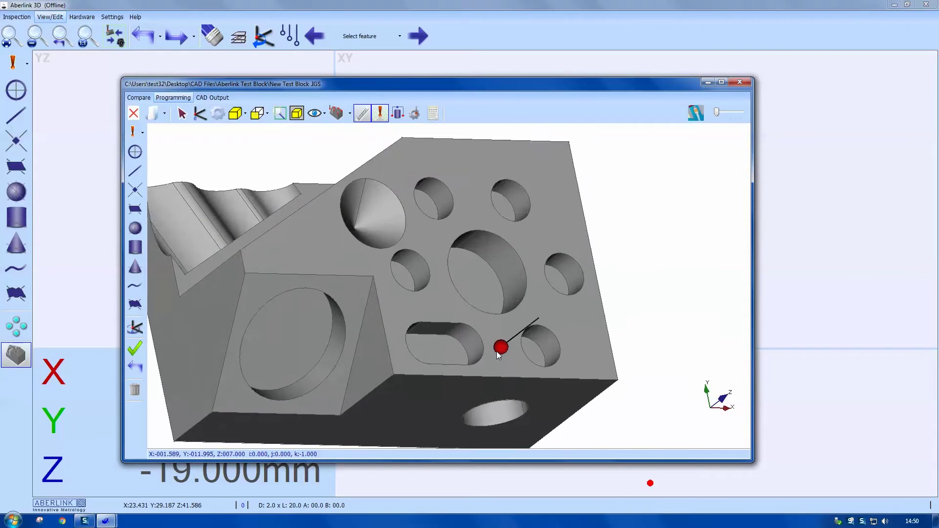
pyautogui.moveTo(444, 374); pyautogui.dragTo(445, 376, button='middle')
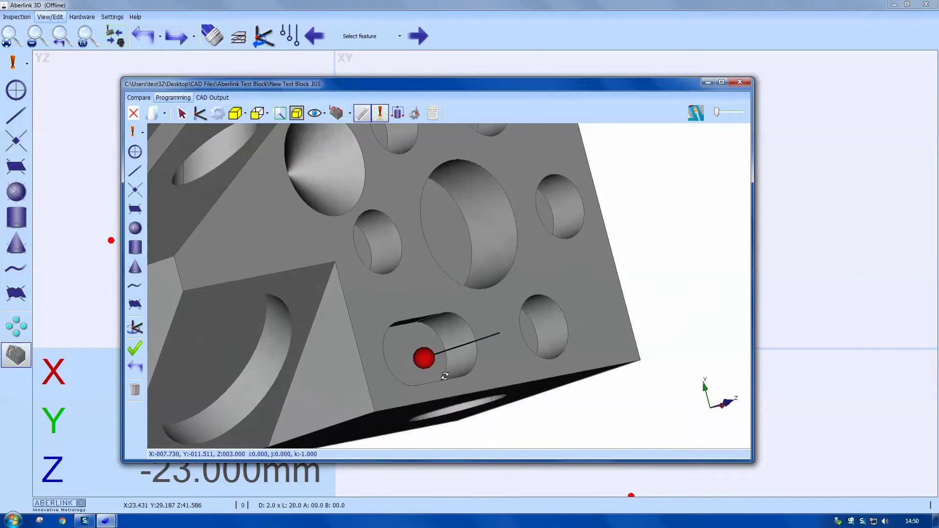
pyautogui.moveTo(447, 337); pyautogui.dragTo(442, 324, button='middle')
pyautogui.click(447, 312)
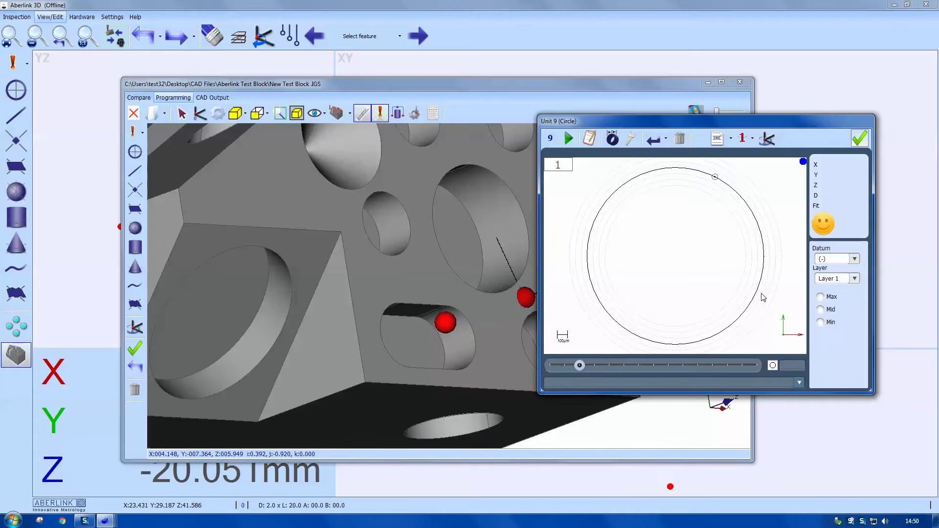
pyautogui.click(449, 337)
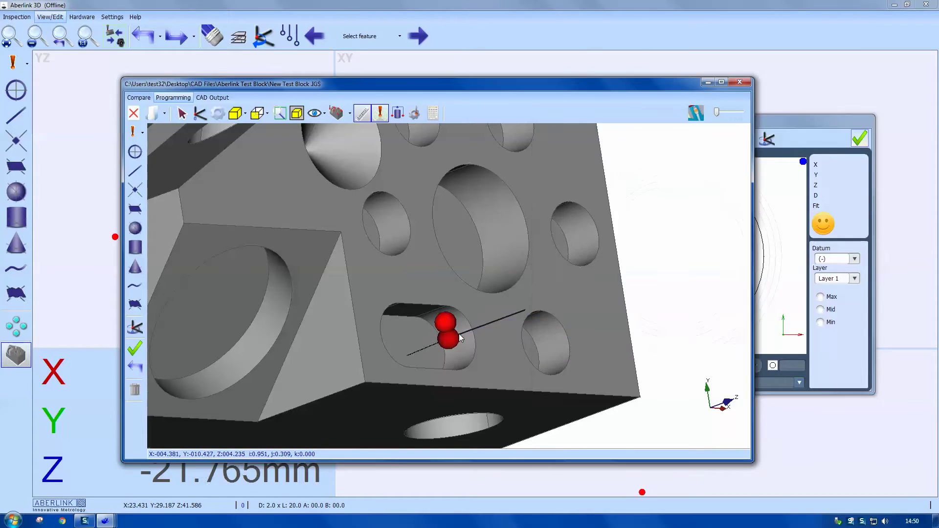
pyautogui.moveTo(444, 361); pyautogui.dragTo(462, 371, button='middle')
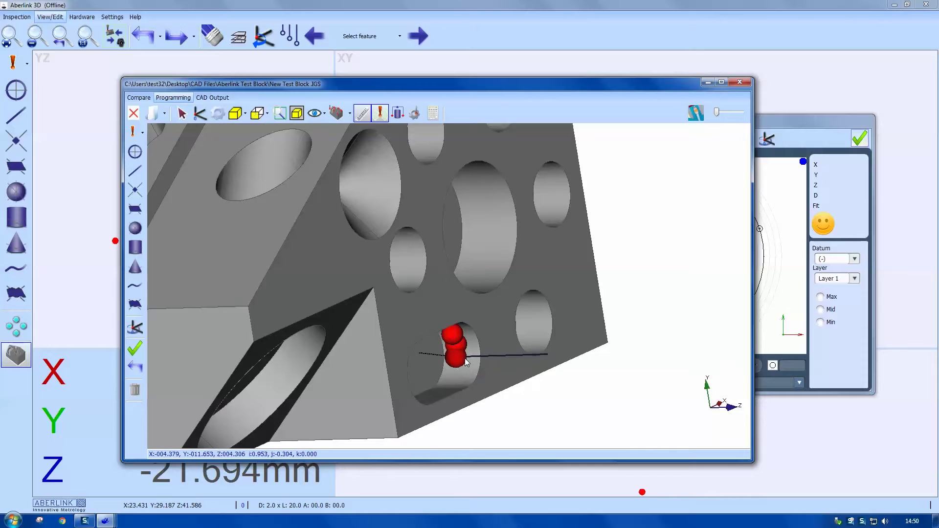
pyautogui.click(457, 382)
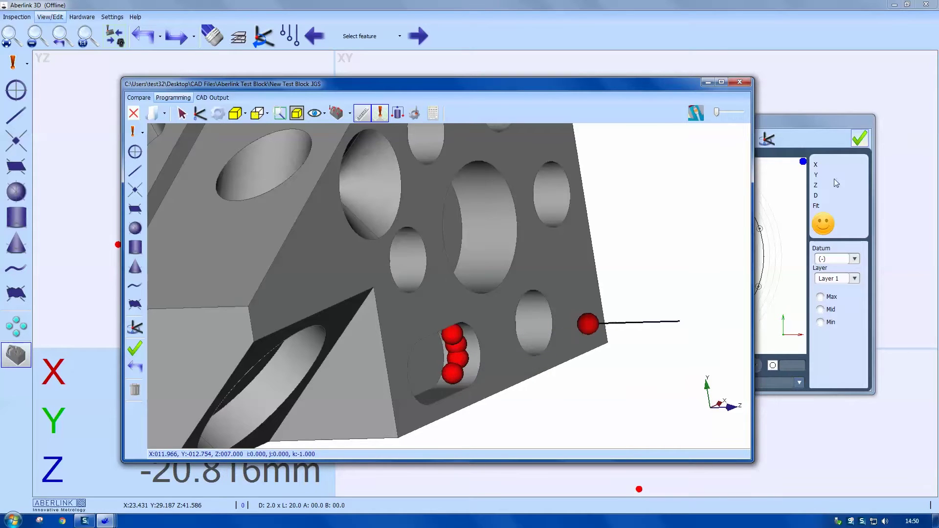
pyautogui.click(797, 122)
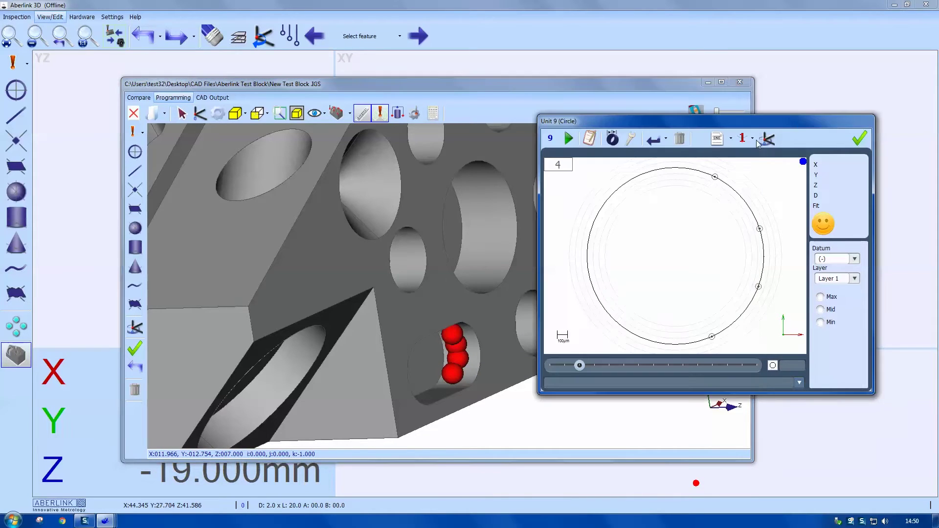
pyautogui.click(859, 139)
# Step: Measure the slot's straight front wall, on the -Y side facing +Y or its opposite per the probe normal j = 1, as a line
pyautogui.moveTo(667, 87); pyautogui.dragTo(656, 213)
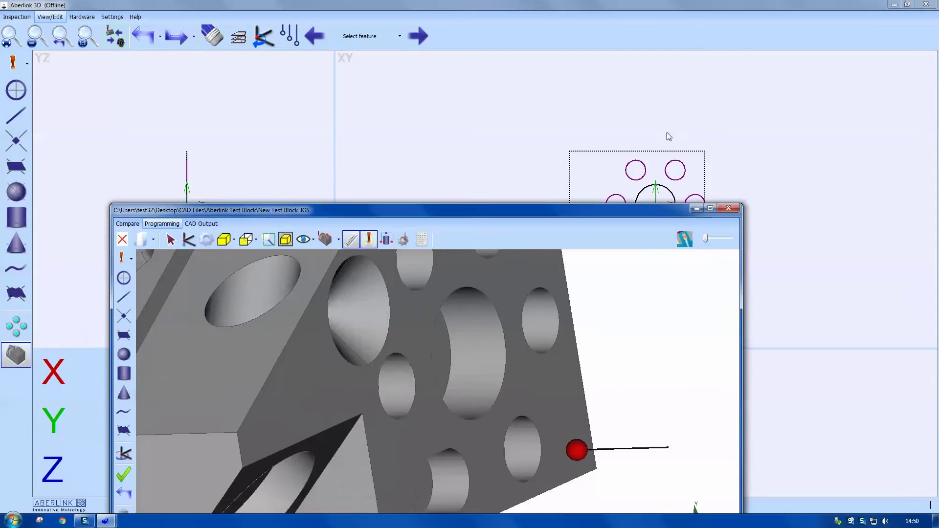
pyautogui.moveTo(667, 132); pyautogui.dragTo(667, 104)
pyautogui.moveTo(446, 366); pyautogui.dragTo(366, 300, button='middle')
pyautogui.click(423, 321)
pyautogui.click(374, 306)
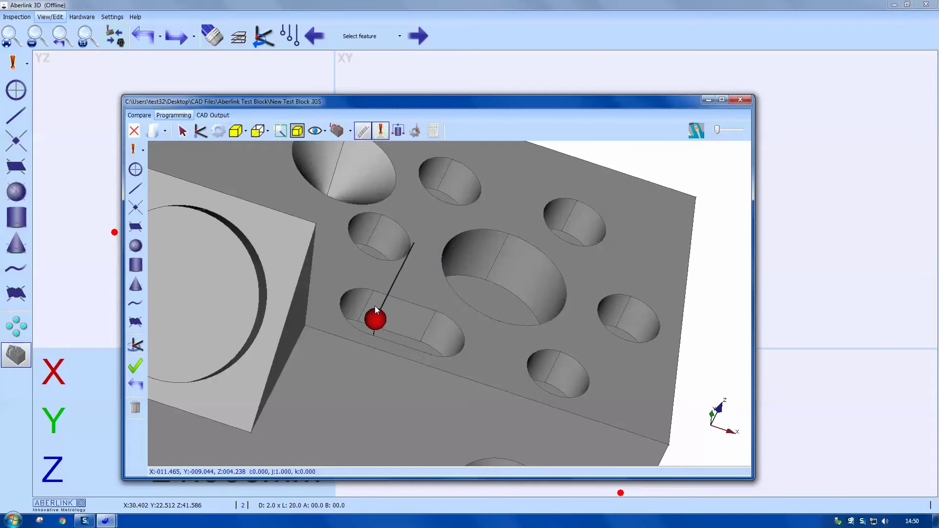
pyautogui.click(374, 306)
# Step: Measure the slot's other straight wall as a line from points along its length, and accept it
pyautogui.moveTo(373, 309); pyautogui.dragTo(318, 352, button='middle')
pyautogui.click(358, 303)
pyautogui.click(316, 371)
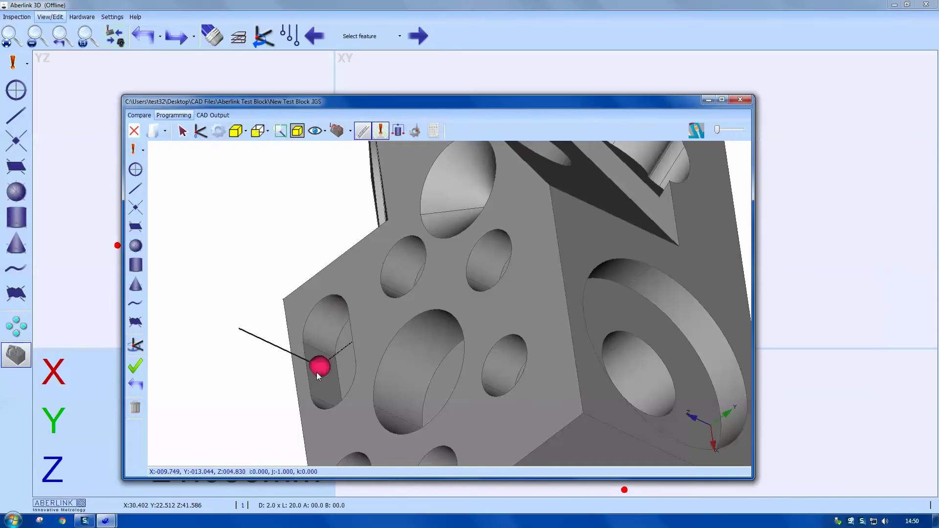
pyautogui.click(319, 392)
pyautogui.click(859, 142)
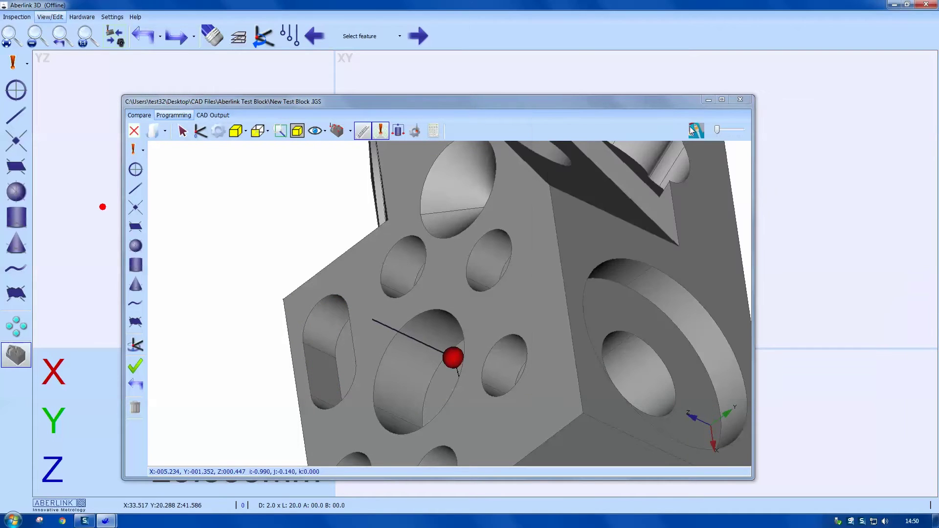
# Step: Measure the block's front face with the cross hole as a line from three points along its length
pyautogui.moveTo(660, 104); pyautogui.dragTo(671, 89)
pyautogui.moveTo(553, 367); pyautogui.dragTo(658, 314, button='middle')
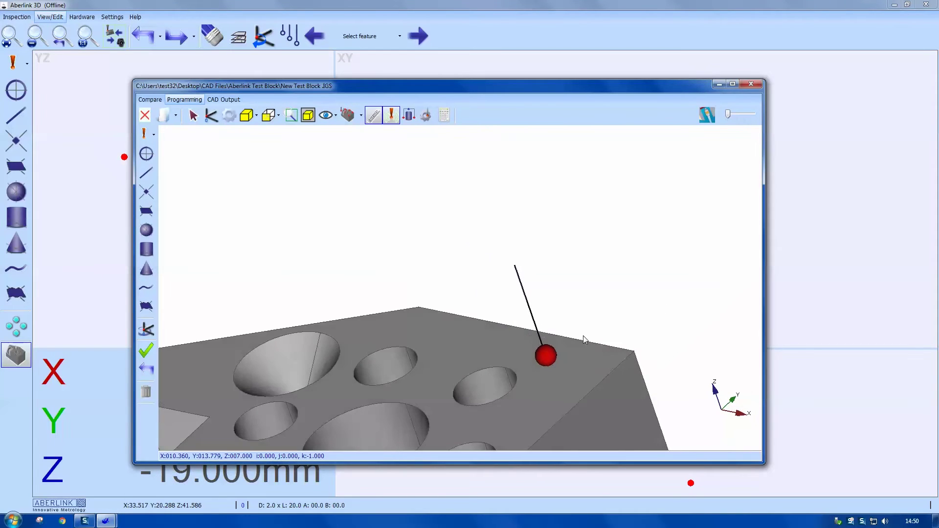
pyautogui.scroll(-3, 495, 345)
pyautogui.scroll(-4, 494, 356)
pyautogui.moveTo(492, 360); pyautogui.dragTo(496, 326, button='middle')
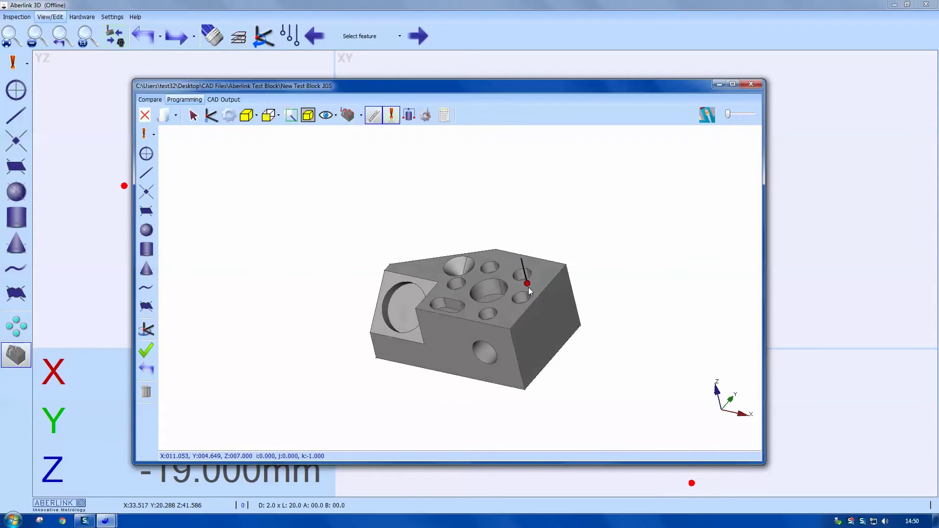
pyautogui.scroll(2, 496, 326)
pyautogui.click(489, 347)
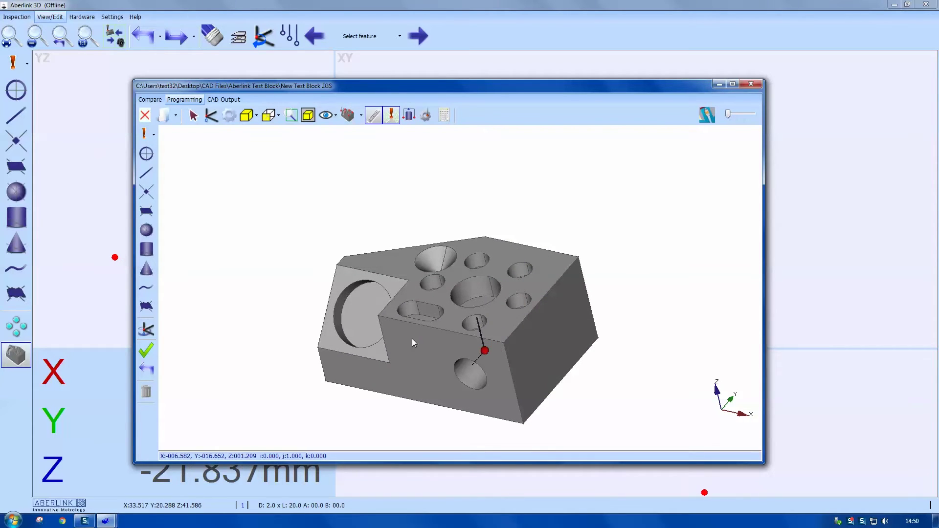
pyautogui.click(391, 323)
pyautogui.click(323, 357)
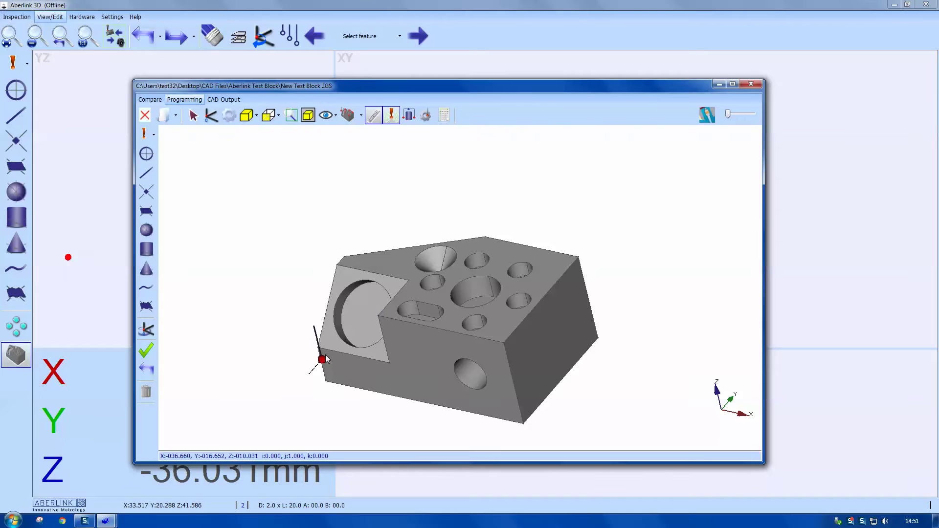
# Step: Measure the flat end face on the block's -X side as a line from three points
pyautogui.moveTo(351, 324); pyautogui.dragTo(482, 329, button='middle')
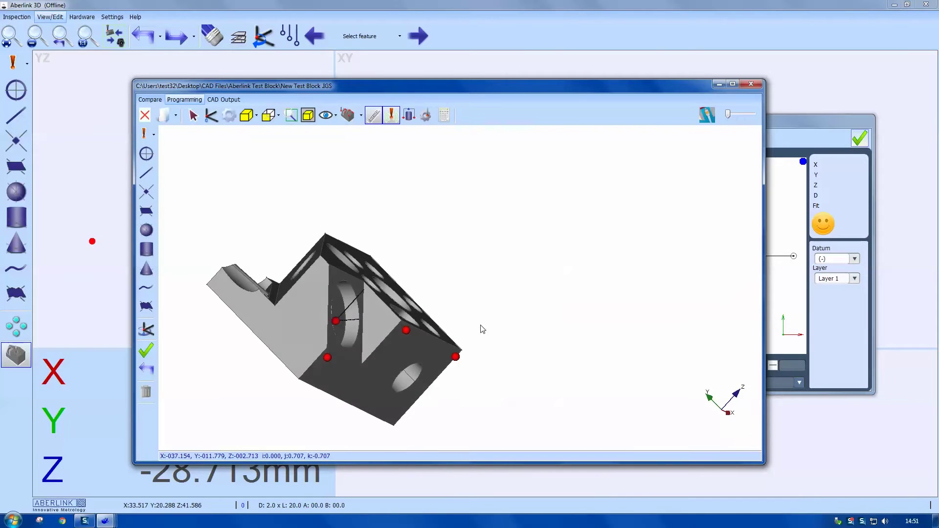
pyautogui.moveTo(313, 337); pyautogui.dragTo(426, 352, button='middle')
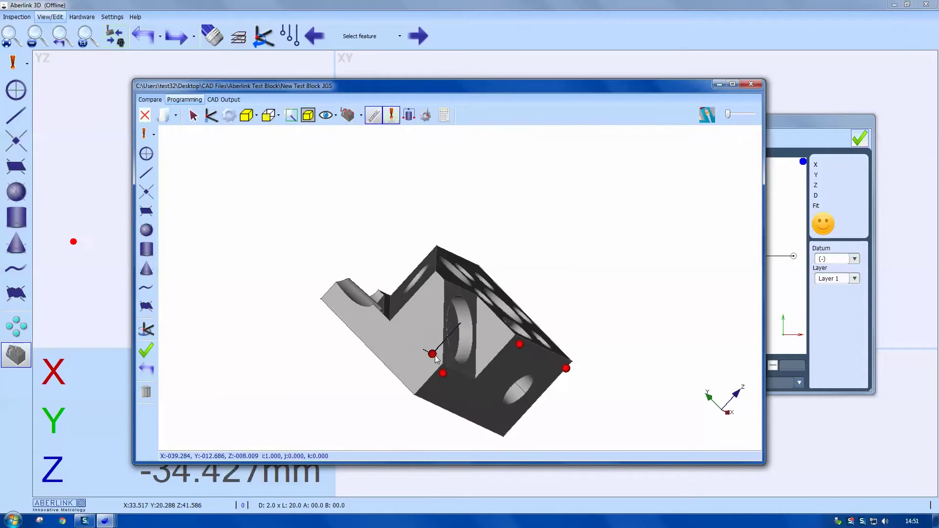
pyautogui.click(423, 289)
pyautogui.click(426, 282)
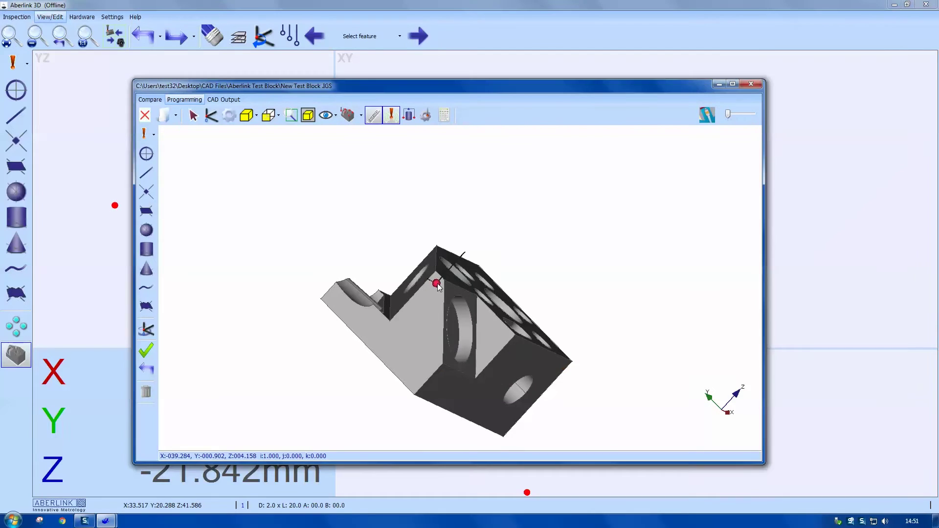
pyautogui.click(337, 298)
# Step: Measure the angled side face containing the round hole as a line from three points along its upper edge
pyautogui.moveTo(357, 279); pyautogui.dragTo(489, 319, button='middle')
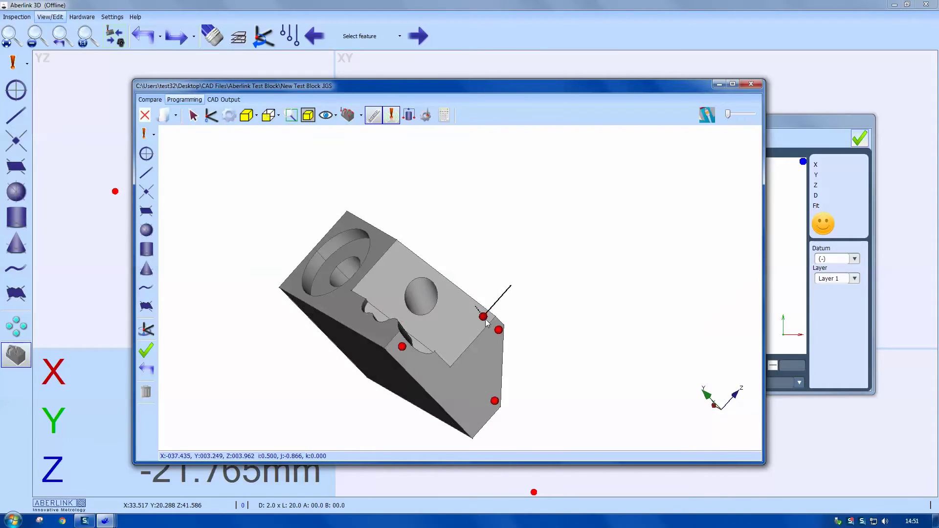
pyautogui.click(440, 290)
pyautogui.click(449, 288)
pyautogui.click(405, 257)
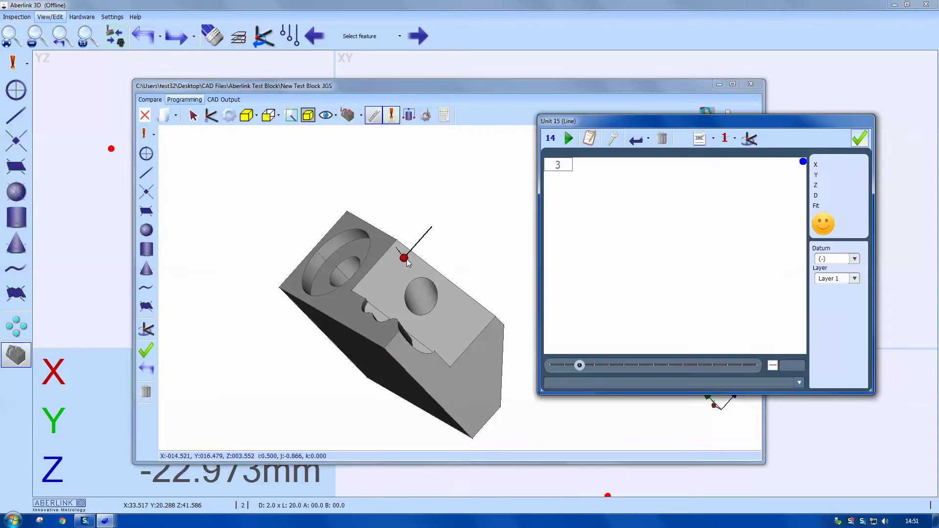
# Step: Measure the back face with the counterbored hole as a line from four points spread along the block
pyautogui.moveTo(361, 305); pyautogui.dragTo(444, 377, button='middle')
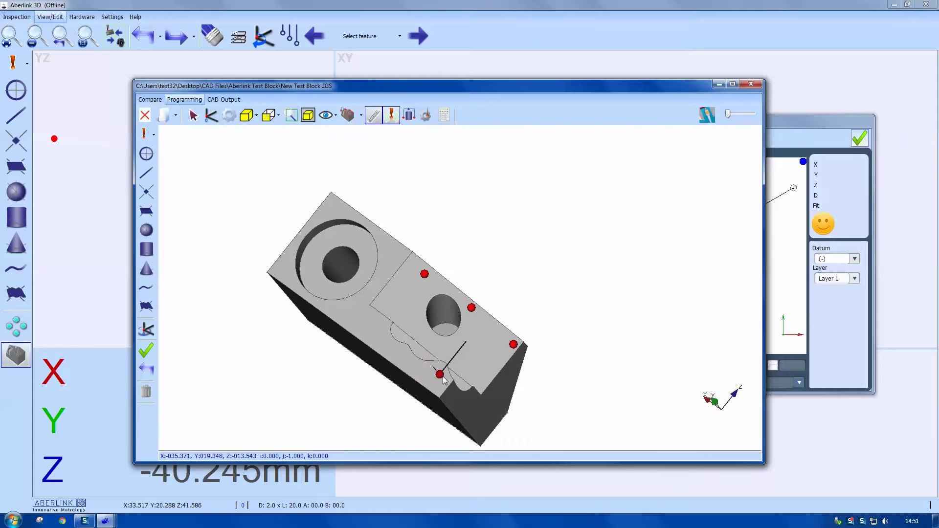
pyautogui.click(442, 376)
pyautogui.click(383, 324)
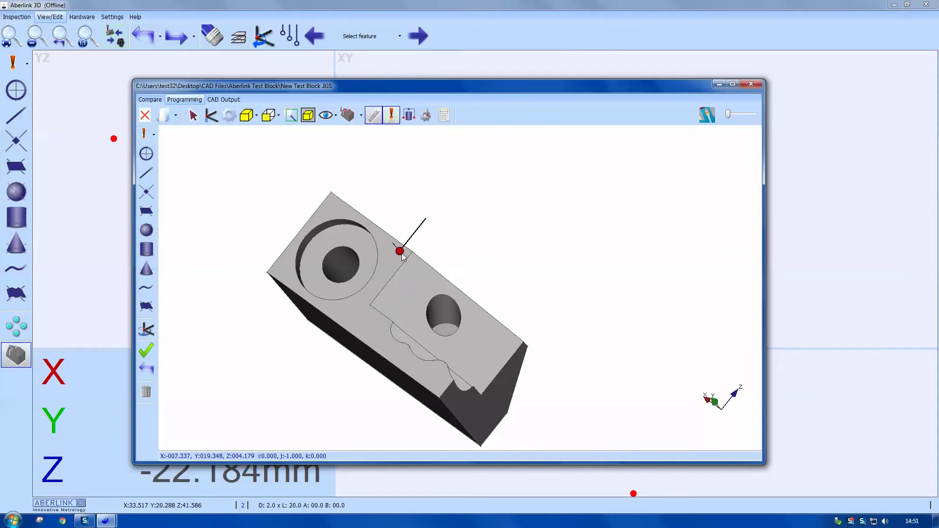
pyautogui.click(400, 252)
pyautogui.click(336, 205)
# Step: Measure the plain end face on the block's +X side as a line from three points, and accept it
pyautogui.moveTo(315, 206); pyautogui.dragTo(494, 388, button='middle')
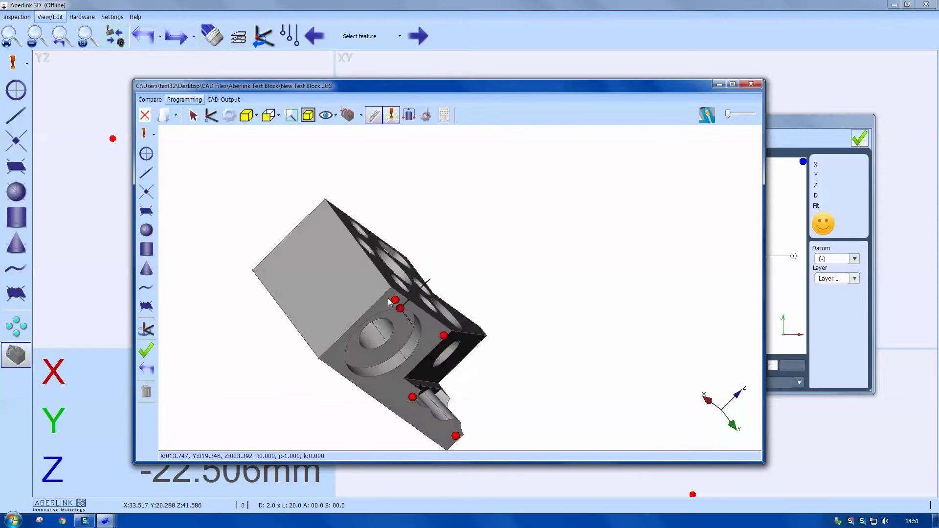
pyautogui.click(357, 263)
pyautogui.click(357, 255)
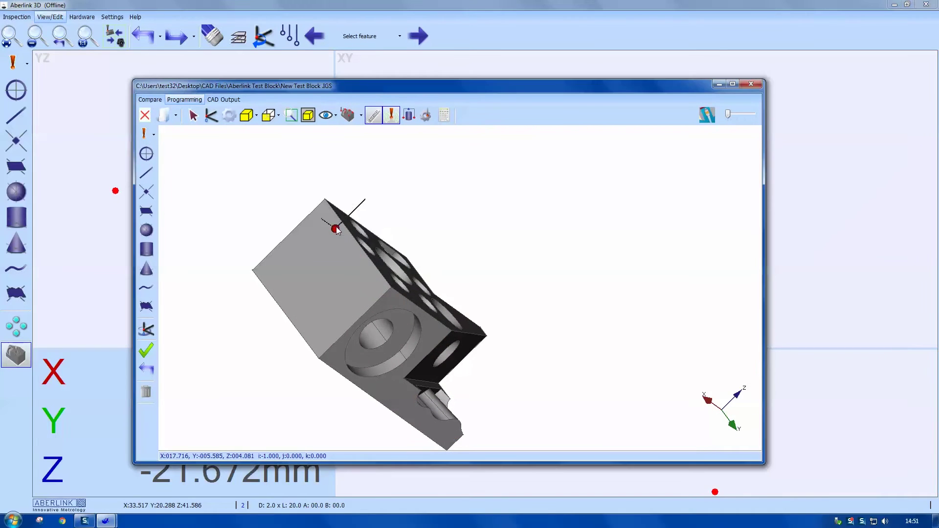
pyautogui.click(323, 211)
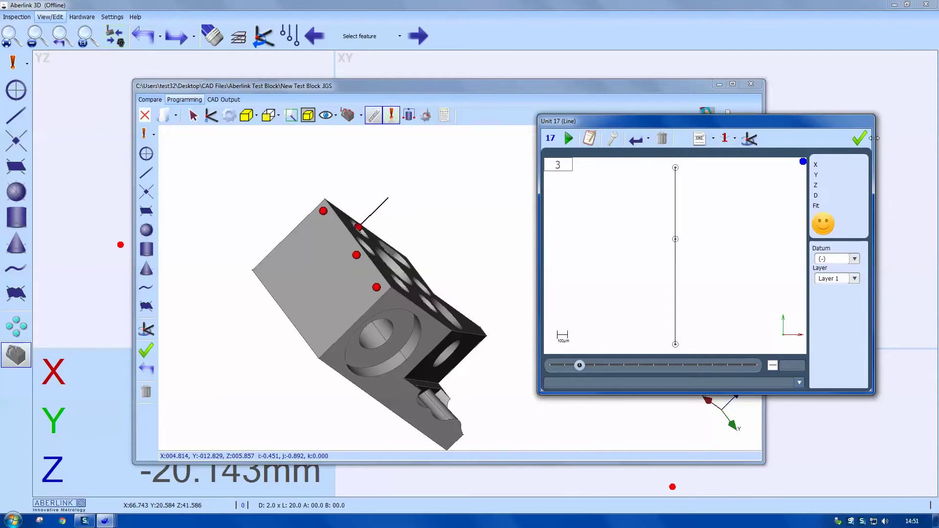
pyautogui.click(859, 138)
# Step: Measure the conical recess in the block's drilled face as a cone from two points on its wall
pyautogui.moveTo(679, 327); pyautogui.dragTo(660, 129)
pyautogui.moveTo(379, 309); pyautogui.dragTo(334, 333, button='middle')
pyautogui.moveTo(395, 367); pyautogui.dragTo(384, 311, button='middle')
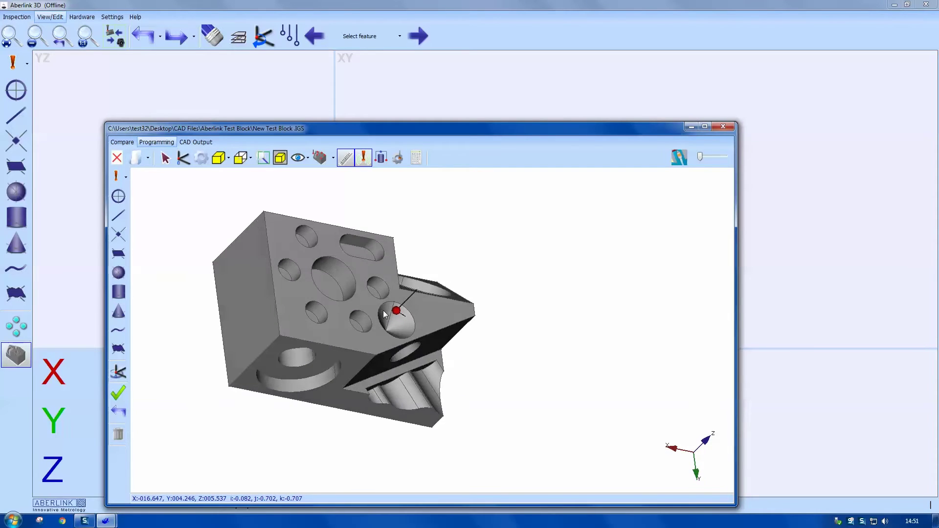
pyautogui.scroll(2, 383, 310)
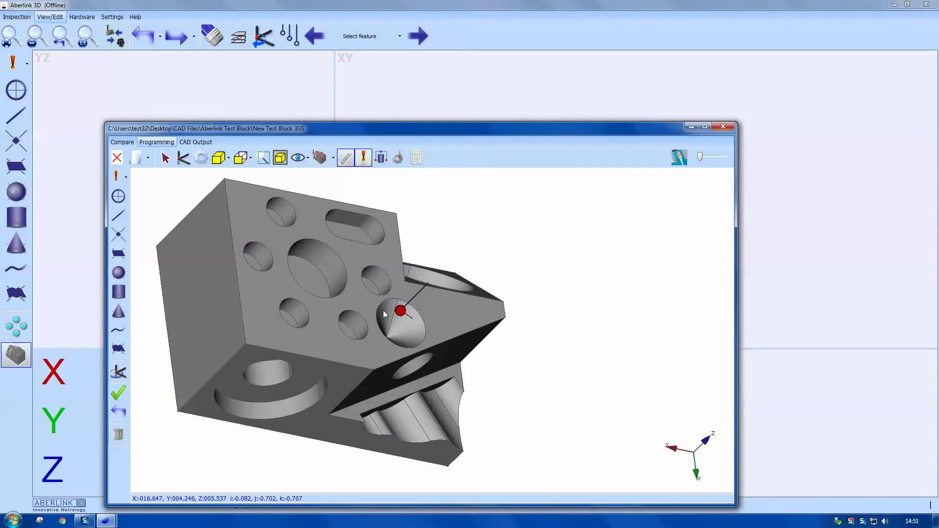
pyautogui.click(118, 311)
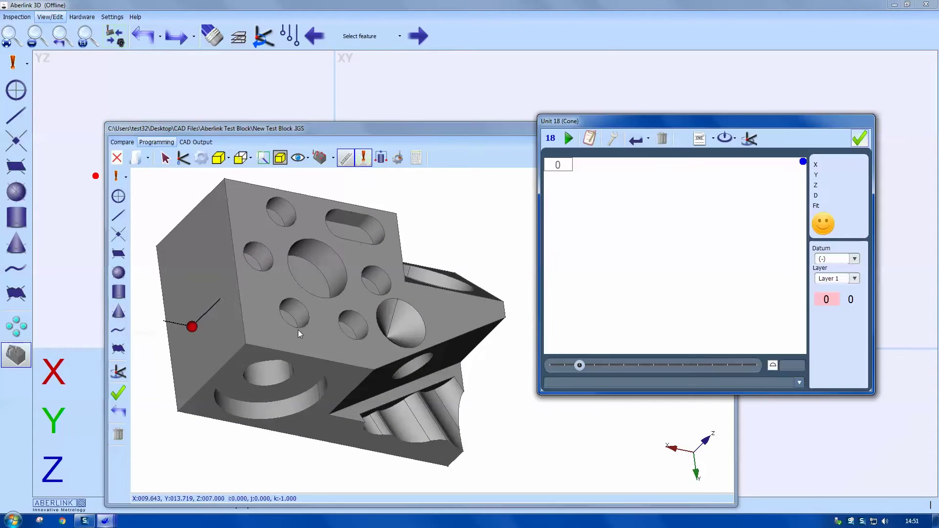
pyautogui.click(408, 312)
pyautogui.click(397, 331)
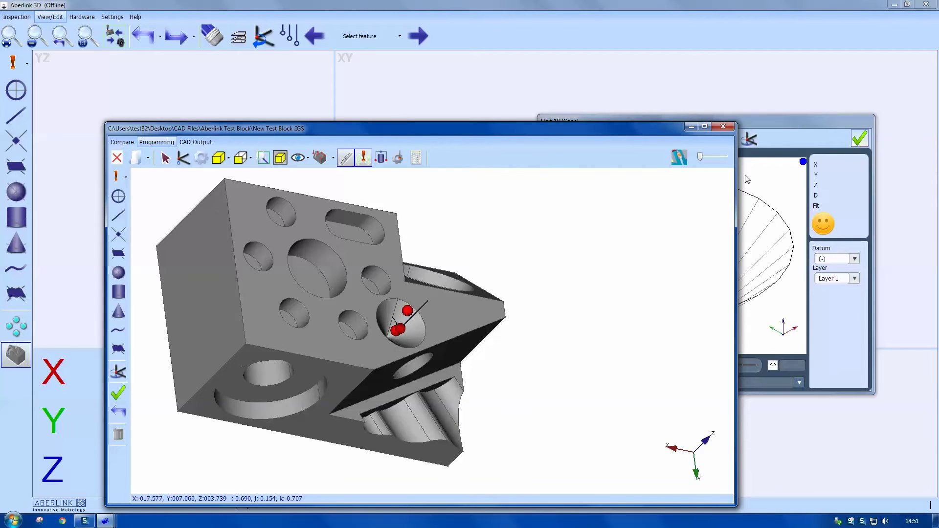
pyautogui.click(788, 124)
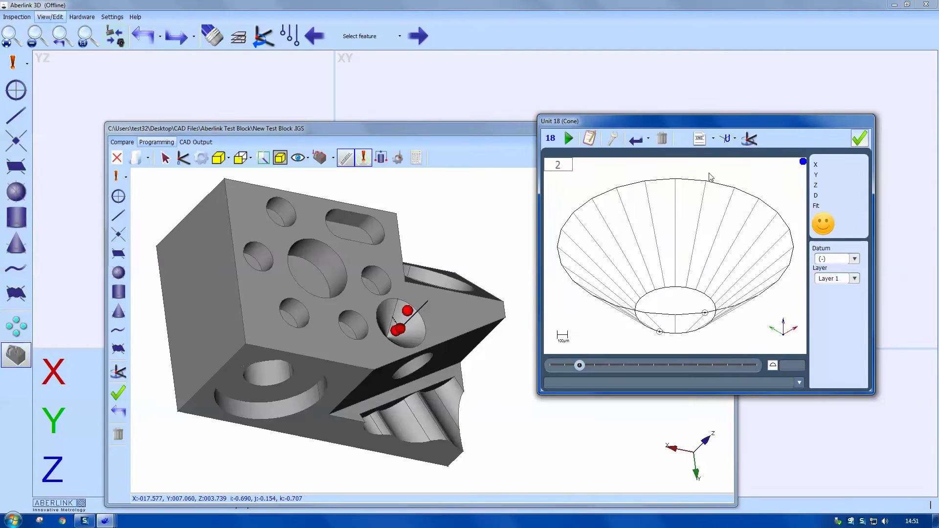
# Step: Generate the cone's Machine Touch moves from template positions with 8 points, and accept the feature
pyautogui.click(700, 140)
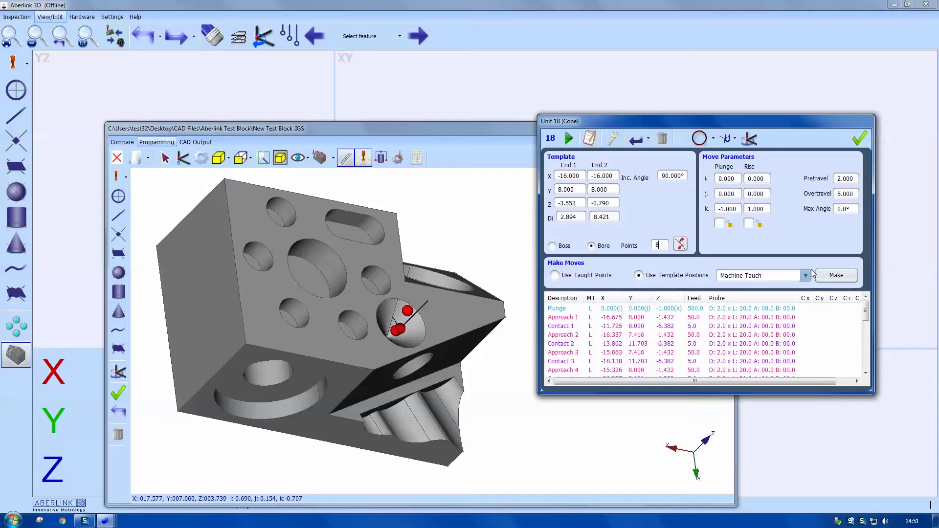
pyautogui.click(827, 276)
pyautogui.moveTo(865, 311); pyautogui.dragTo(873, 367)
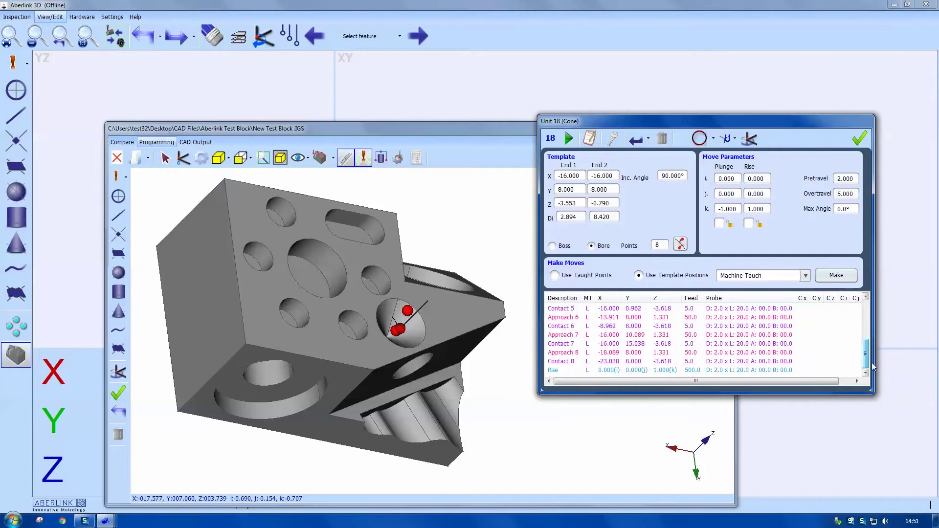
pyautogui.click(852, 140)
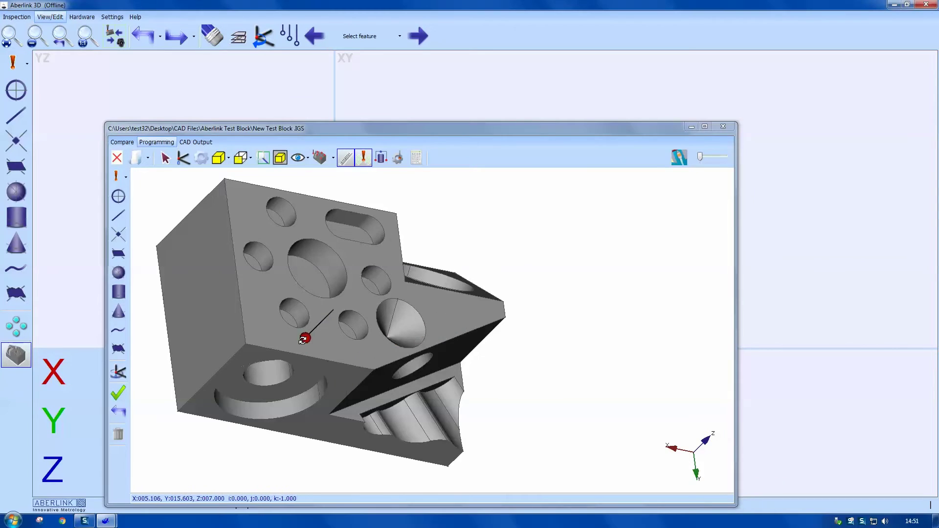
# Step: Make the D: 2.0 x L: 20.0 A: 90.0 B: 00.0 probe current in the CAD Offline Probe Manager
pyautogui.moveTo(330, 320); pyautogui.dragTo(321, 305, button='middle')
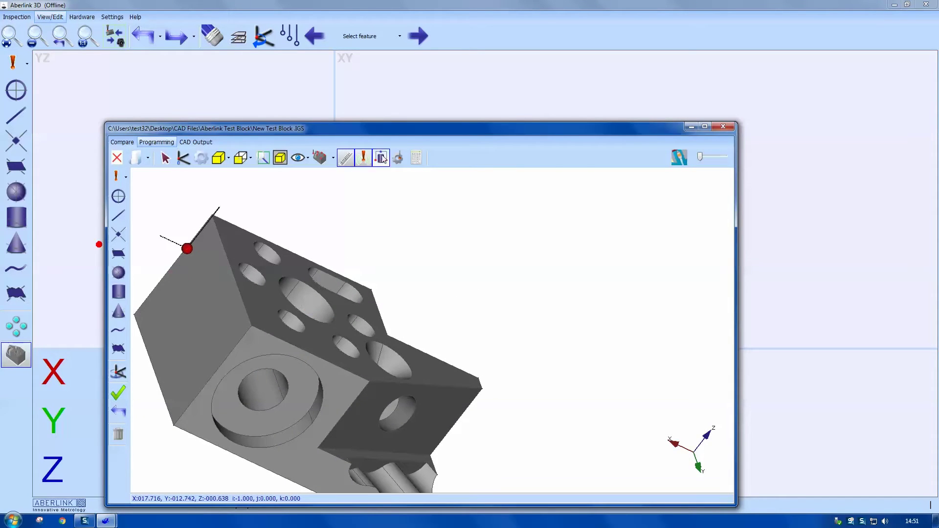
pyautogui.click(399, 157)
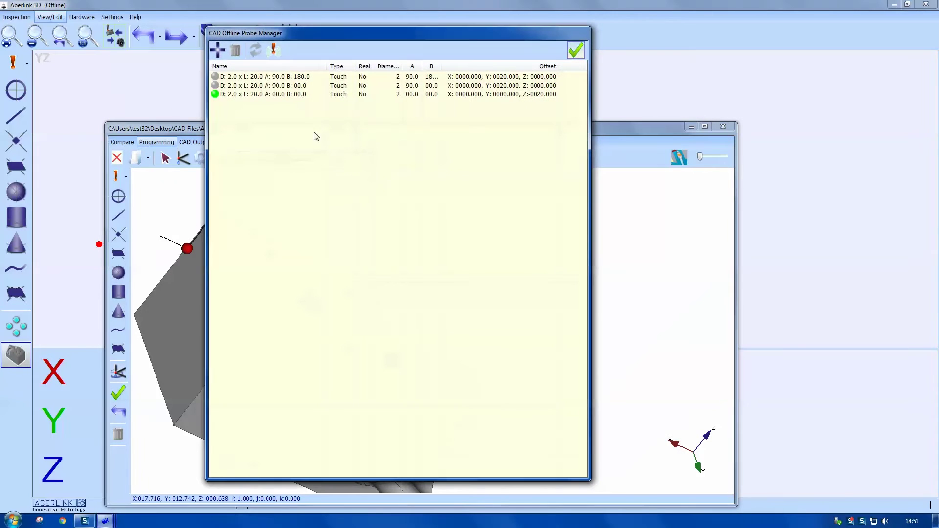
pyautogui.rightClick(273, 88)
pyautogui.click(280, 93)
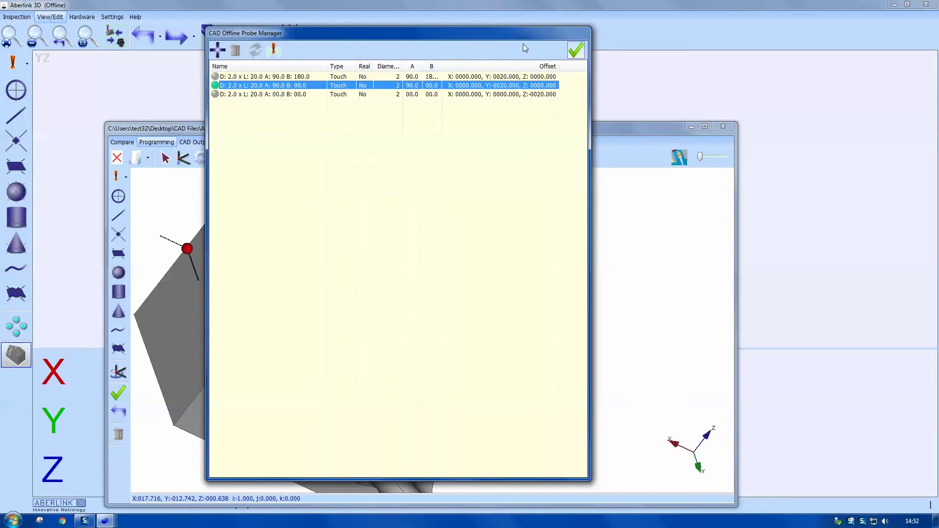
pyautogui.click(574, 51)
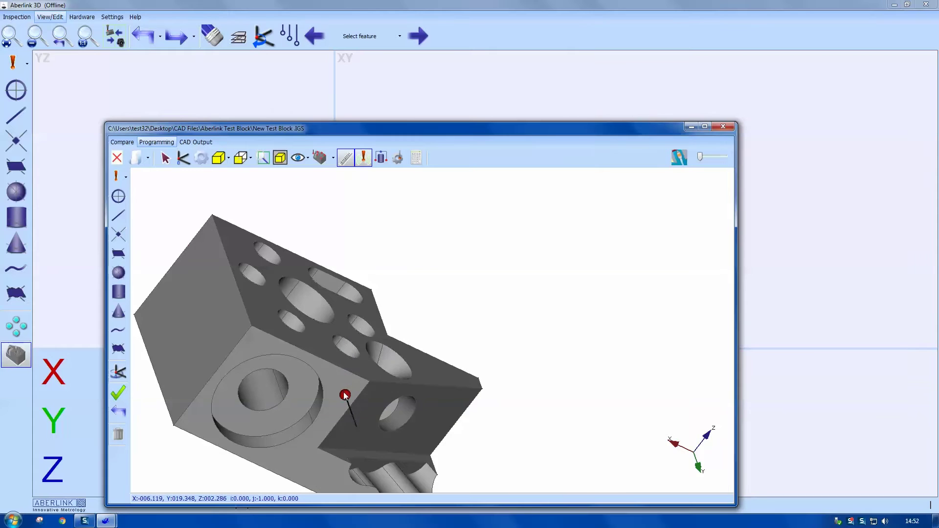
# Step: Start a cylinder measurement and take four points inside the bore from the counterbored side
pyautogui.click(120, 291)
pyautogui.moveTo(284, 372); pyautogui.dragTo(186, 353, button='middle')
pyautogui.click(276, 411)
pyautogui.click(263, 413)
pyautogui.click(277, 437)
pyautogui.moveTo(281, 427); pyautogui.dragTo(346, 391, button='middle')
pyautogui.click(304, 441)
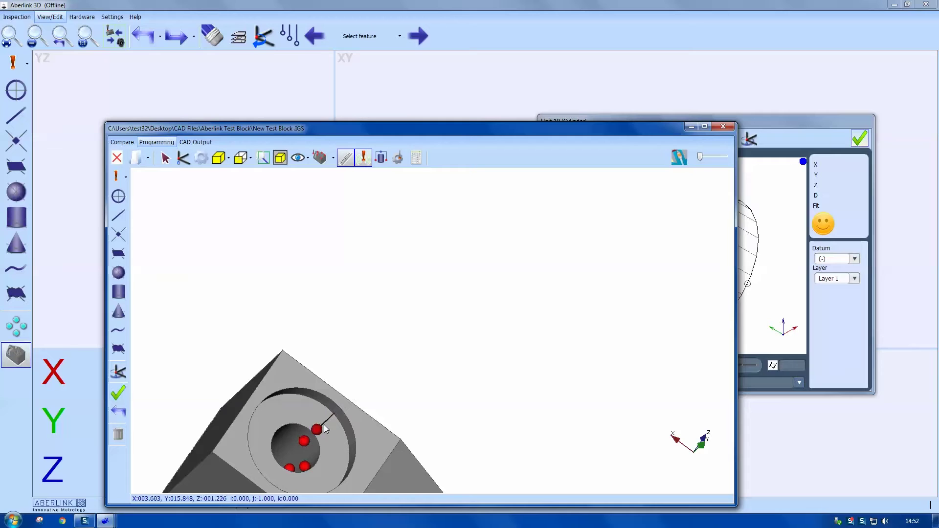
# Step: Make the D: 2.0 x L: 20.0 A: 90.0 B: 180.0 probe current for the opposite end of the bore
pyautogui.click(399, 158)
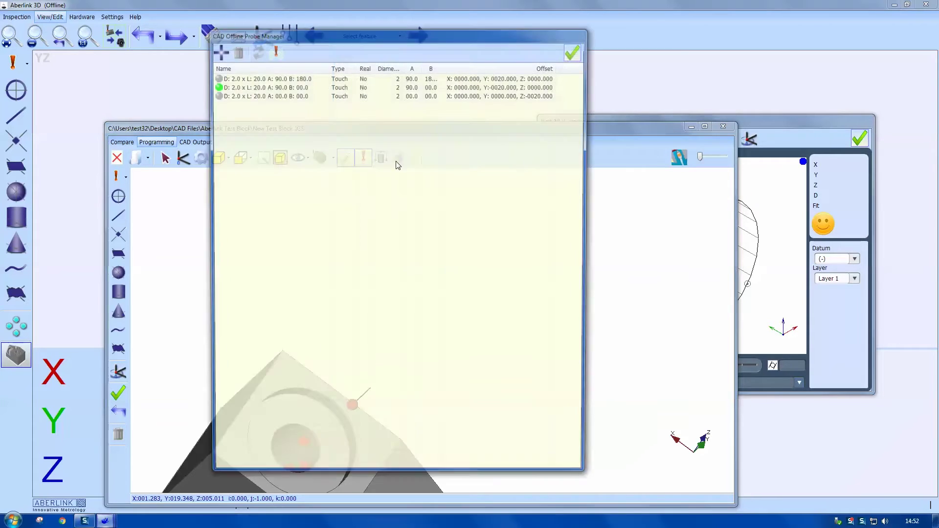
pyautogui.rightClick(283, 79)
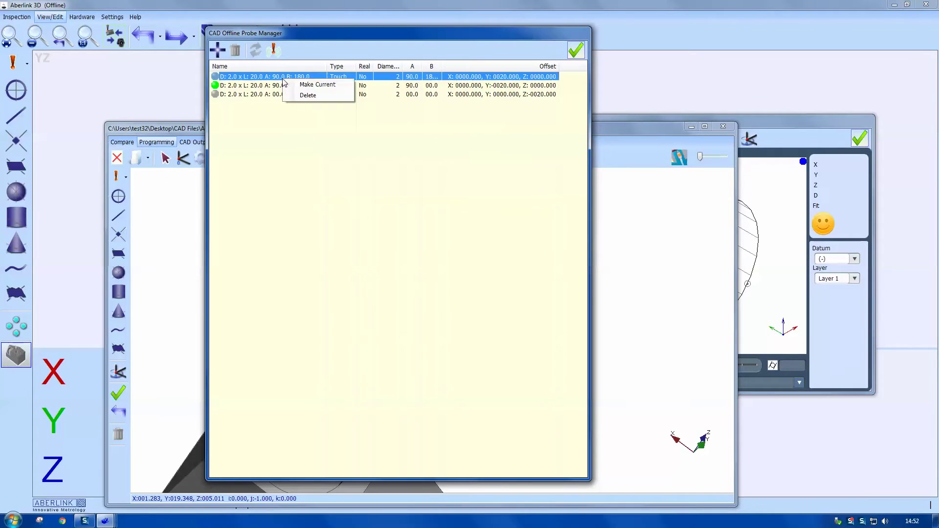
pyautogui.click(306, 82)
pyautogui.click(575, 49)
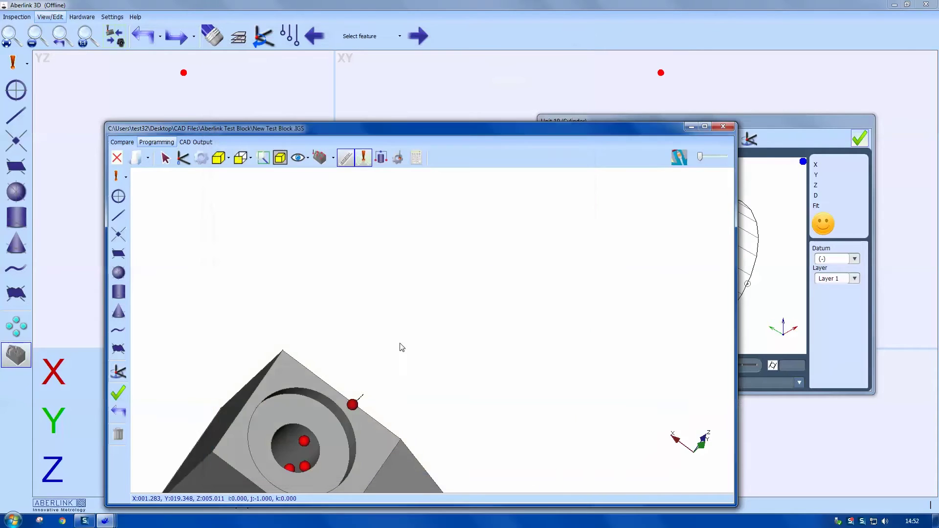
# Step: Take four more cylinder points inside the same bore from the opposite side of the block
pyautogui.moveTo(333, 397); pyautogui.dragTo(672, 394)
pyautogui.moveTo(392, 433); pyautogui.dragTo(463, 428)
pyautogui.click(349, 418)
pyautogui.click(390, 407)
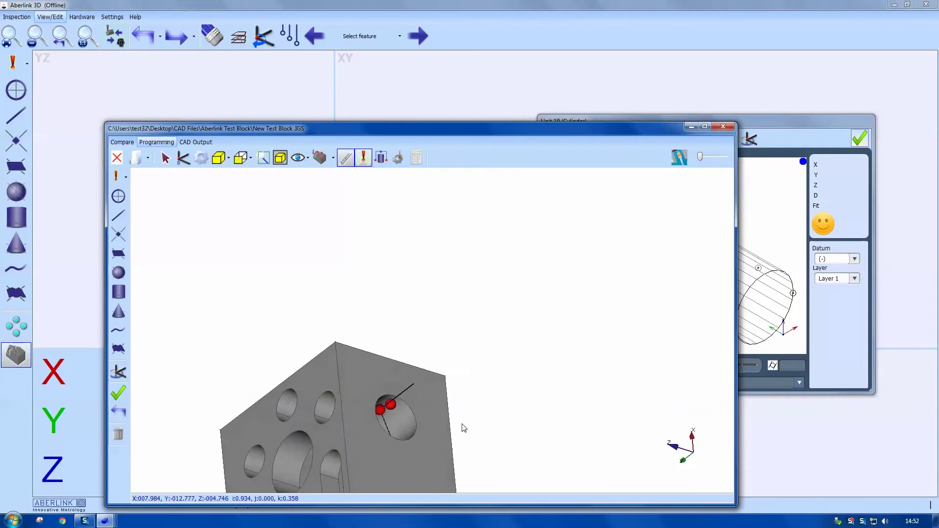
pyautogui.moveTo(385, 463)
pyautogui.mouseDown(button='middle')
pyautogui.moveTo(315, 490)
pyautogui.moveTo(374, 475)
pyautogui.mouseUp(button='middle')
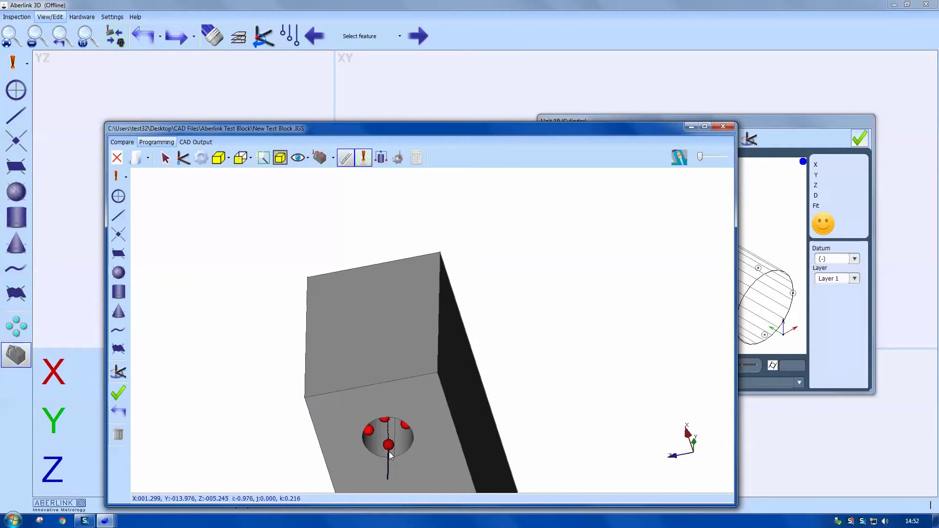
pyautogui.click(389, 453)
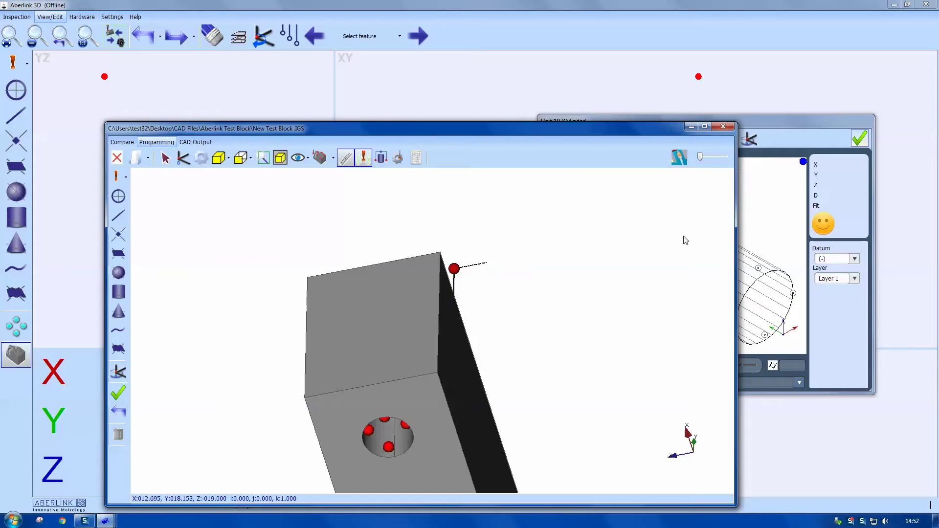
# Step: Move the CAD window aside, accept the cylinder, and resize the view panes to enlarge the XZ view
pyautogui.moveTo(657, 130); pyautogui.dragTo(476, 364)
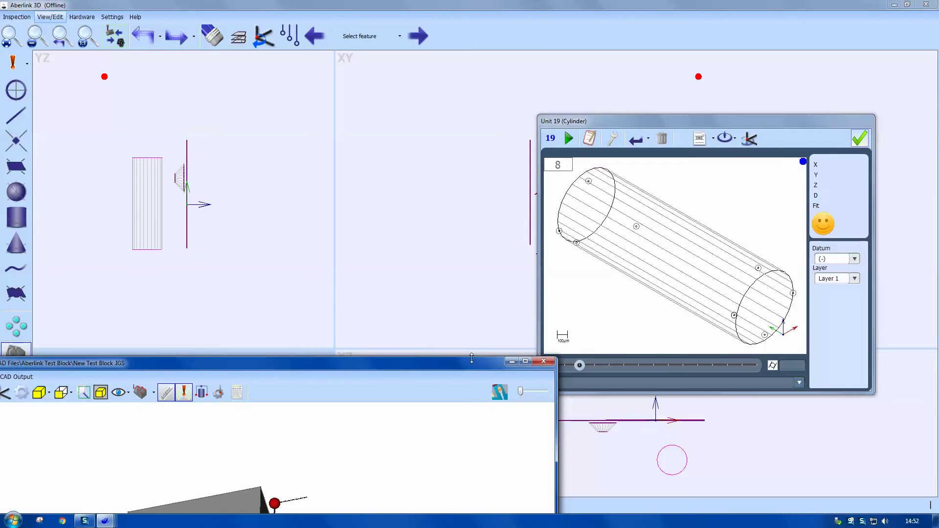
pyautogui.moveTo(471, 366); pyautogui.dragTo(520, 459)
pyautogui.click(859, 138)
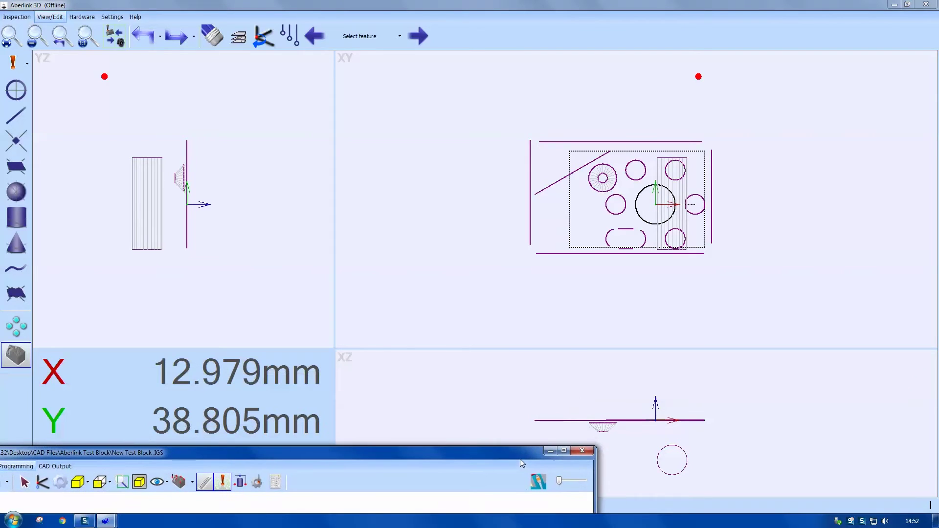
pyautogui.moveTo(336, 349); pyautogui.dragTo(299, 321)
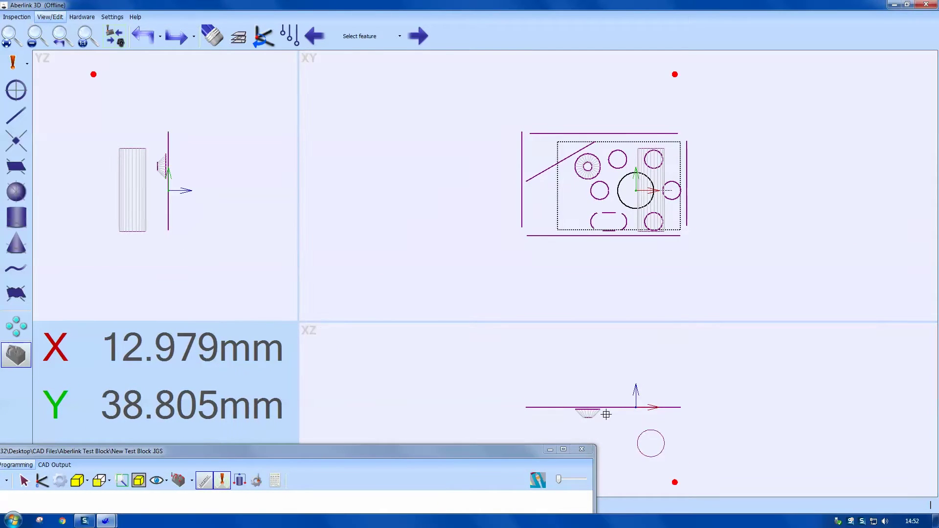
# Step: Bring the CAD model back into view and make the D: 2.0 x L: 20.0 A: 00.0 B: 00.0 probe current
pyautogui.moveTo(492, 450); pyautogui.dragTo(657, 158)
pyautogui.moveTo(373, 424); pyautogui.dragTo(505, 360, button='middle')
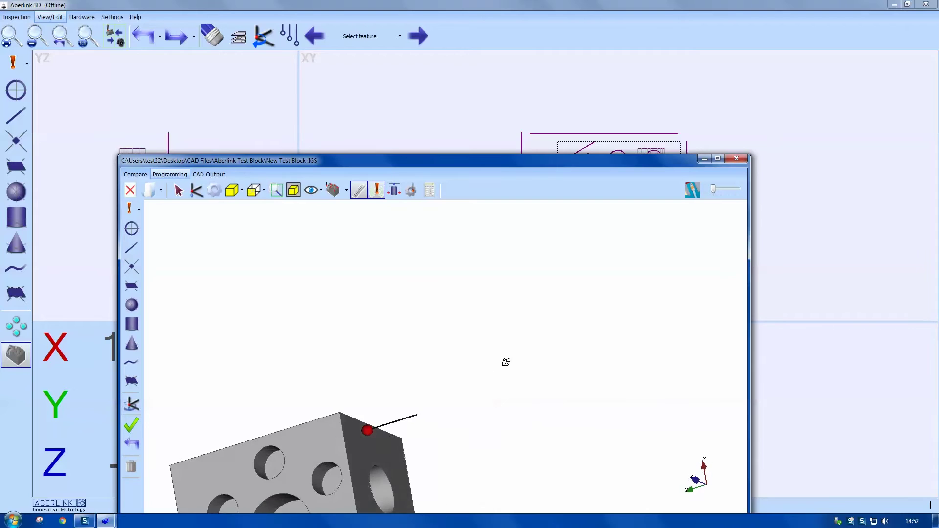
pyautogui.click(309, 459)
pyautogui.moveTo(326, 449); pyautogui.dragTo(618, 231, button='middle')
pyautogui.moveTo(496, 295); pyautogui.dragTo(478, 329, button='middle')
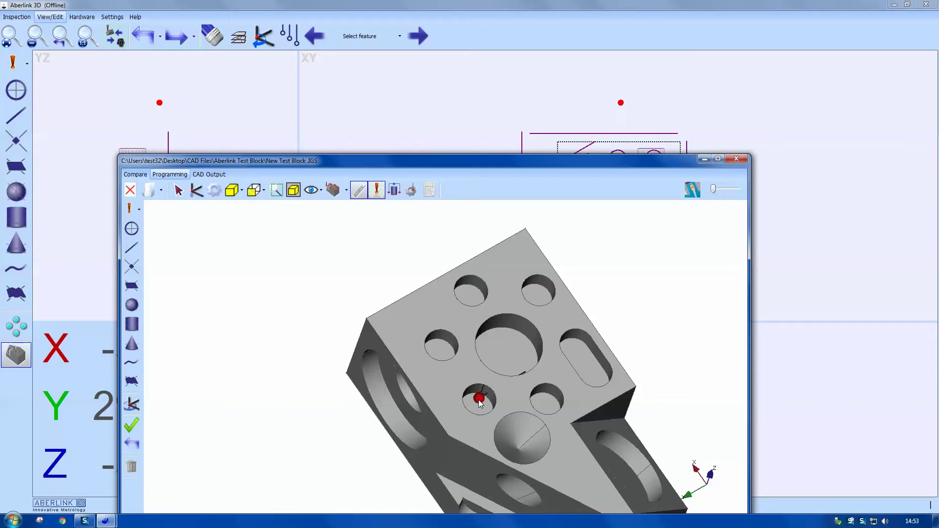
pyautogui.click(411, 190)
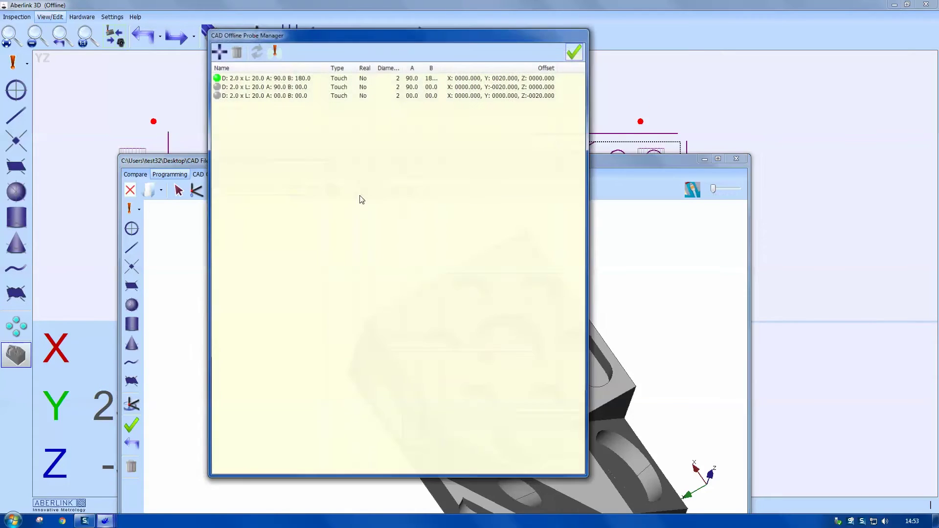
pyautogui.click(259, 94)
pyautogui.rightClick(259, 95)
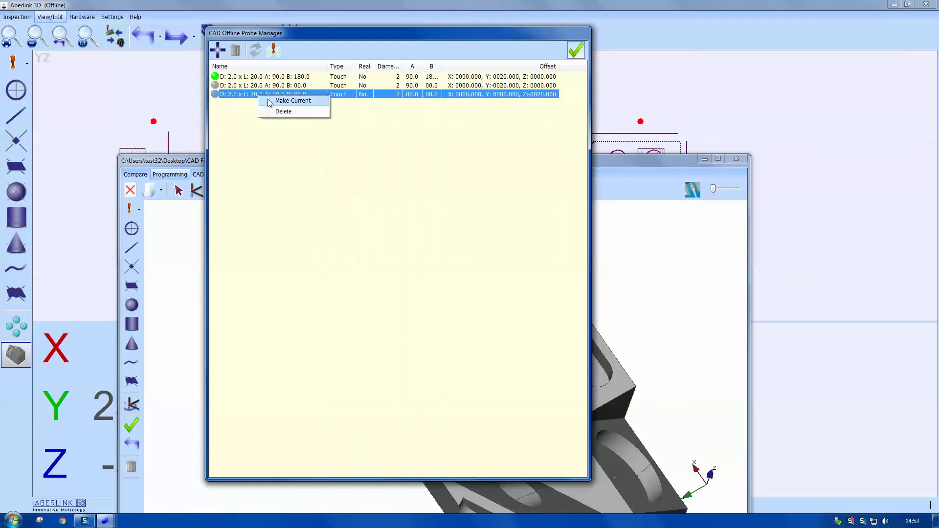
pyautogui.click(270, 103)
pyautogui.click(576, 49)
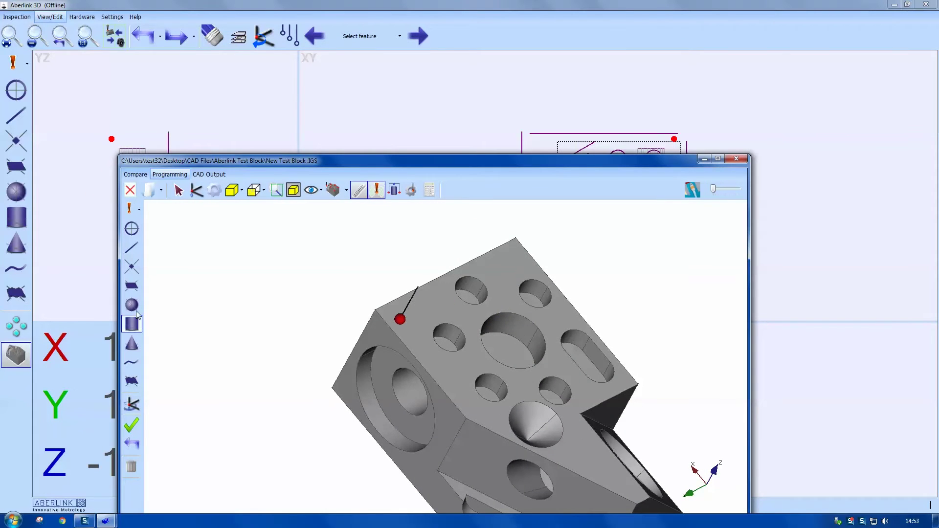
# Step: Start a plane measurement and take its first point on the floor of the slot
pyautogui.click(131, 286)
pyautogui.moveTo(465, 160); pyautogui.dragTo(359, 112)
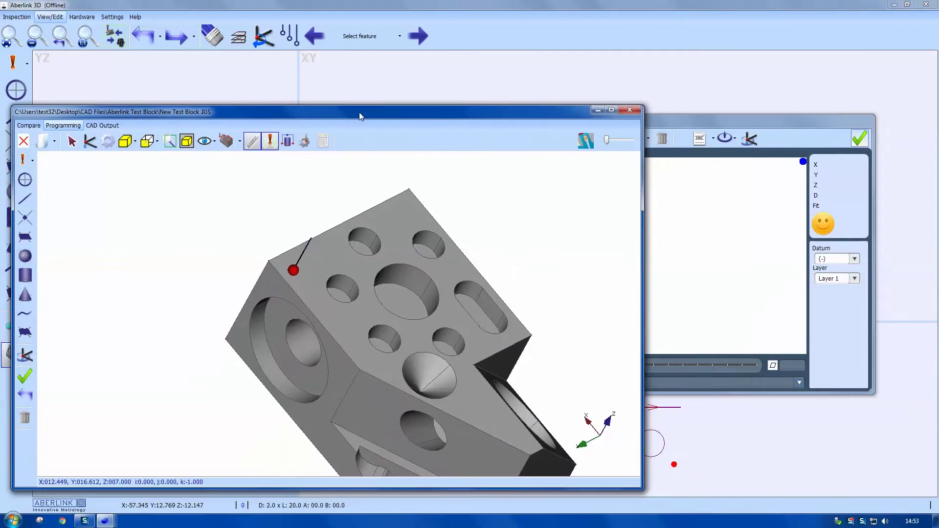
pyautogui.moveTo(475, 309); pyautogui.dragTo(460, 319, button='middle')
pyautogui.click(474, 317)
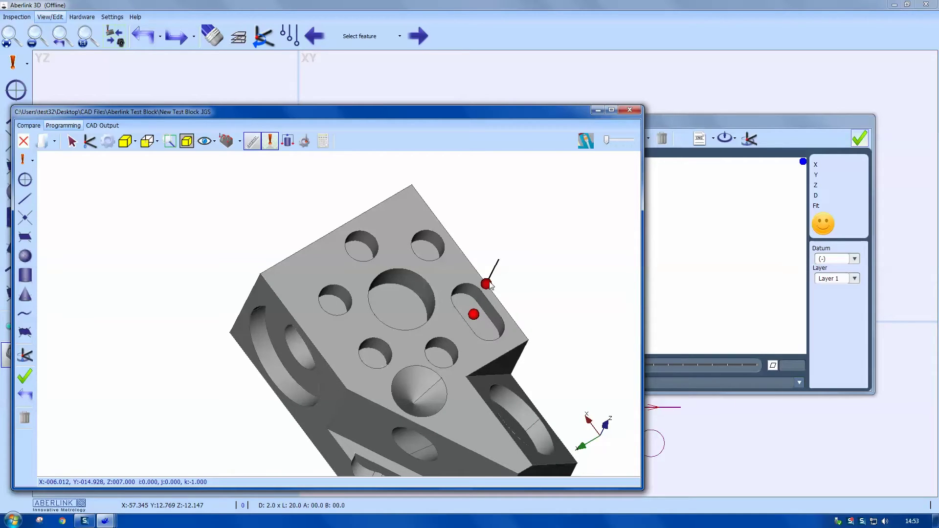
# Step: Display the Move Via volume around the block and set its margin to 5
pyautogui.click(288, 141)
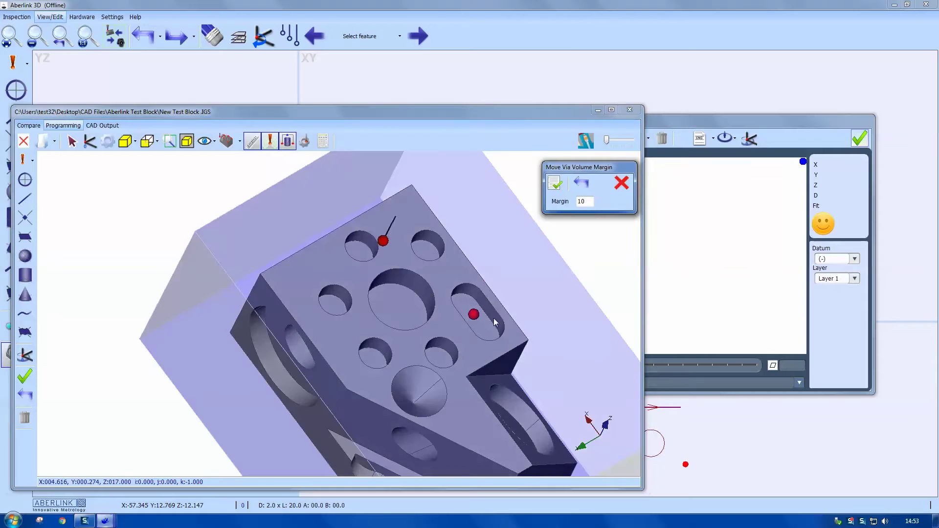
pyautogui.moveTo(557, 404); pyautogui.dragTo(436, 347, button='middle')
pyautogui.scroll(-4, 547, 370)
pyautogui.doubleClick(575, 204)
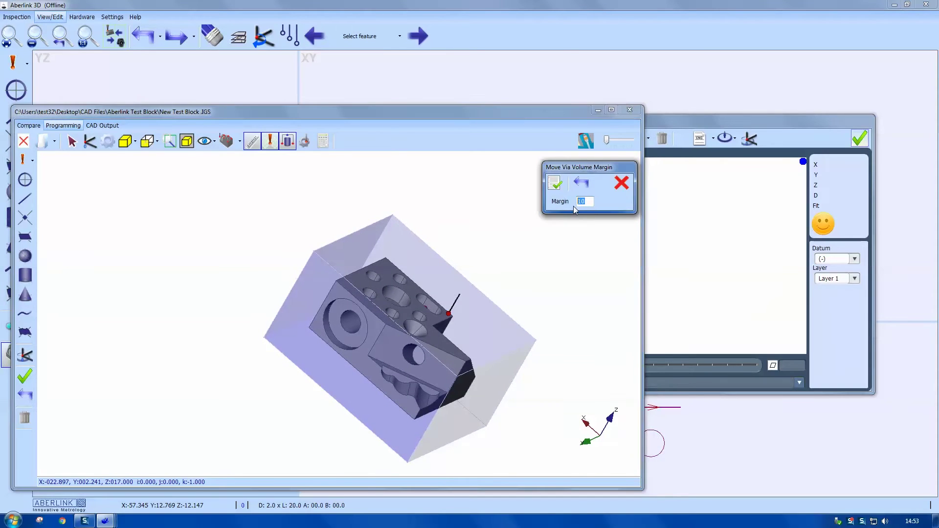
pyautogui.write('5')
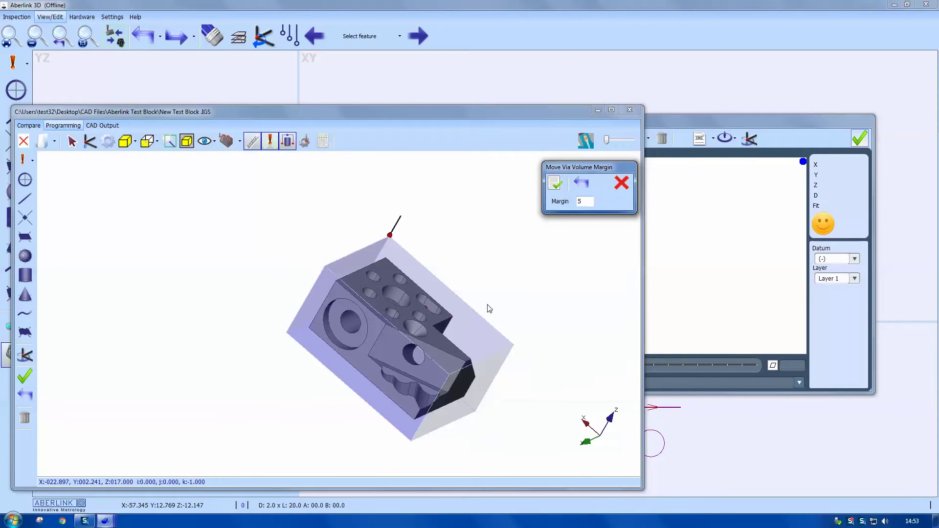
# Step: Add a Move Via point on the volume directly above the plane point in the slot
pyautogui.moveTo(450, 293); pyautogui.dragTo(385, 361, button='middle')
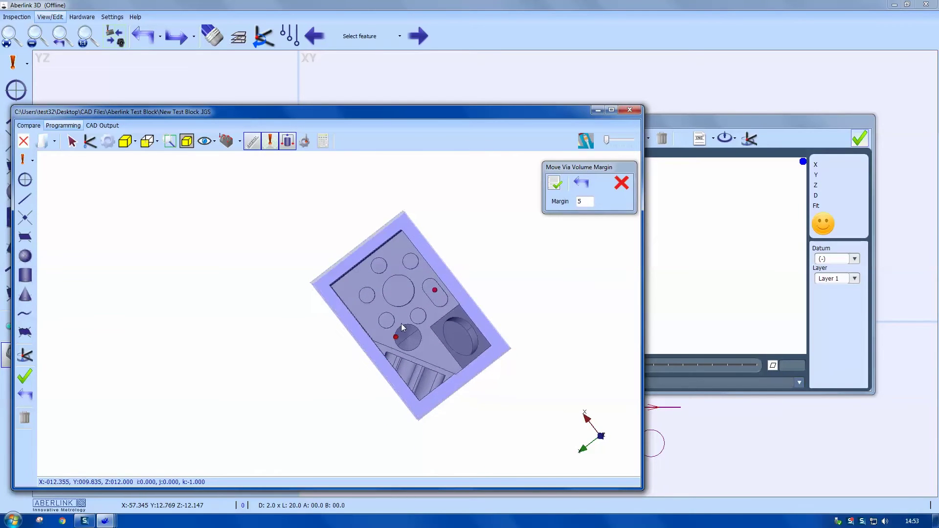
pyautogui.scroll(5, 404, 317)
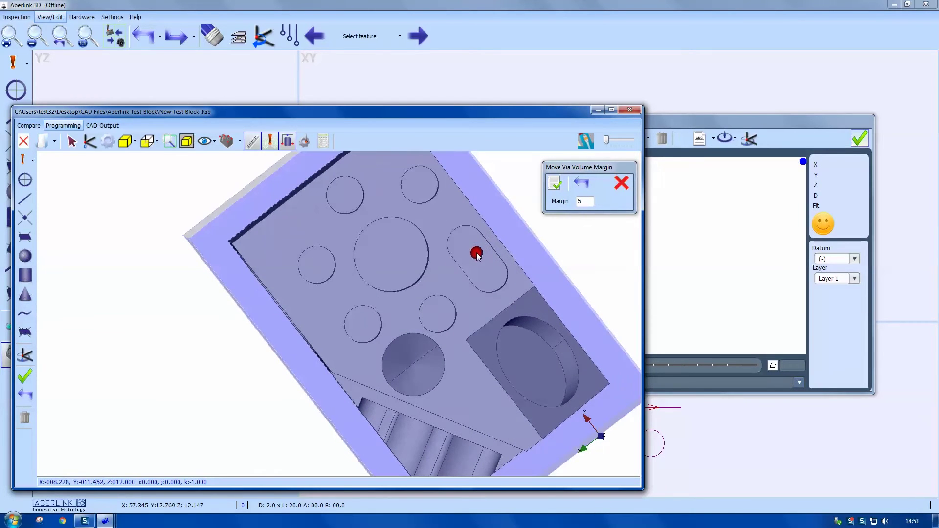
pyautogui.click(476, 254)
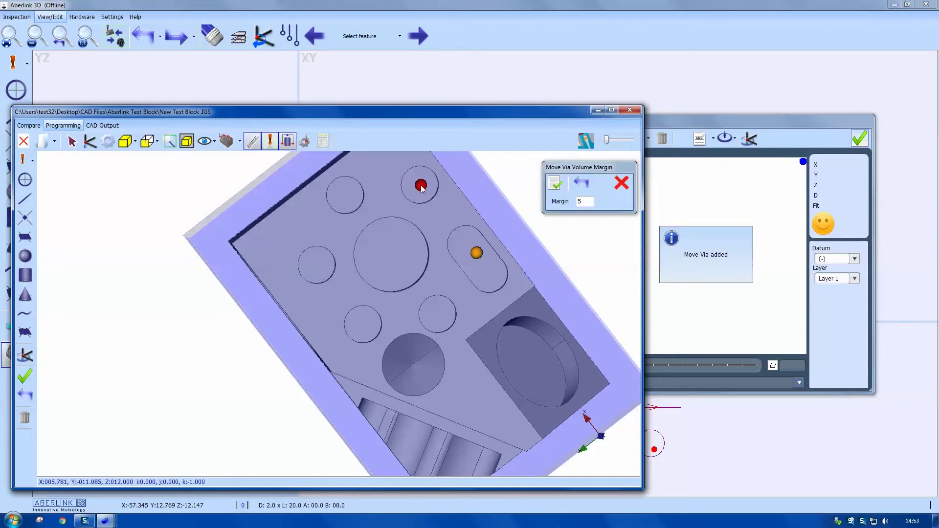
# Step: Take a plane point on the floor of the small hole nearest the slot, and add Move Via points above it and the adjacent small hole
pyautogui.click(621, 184)
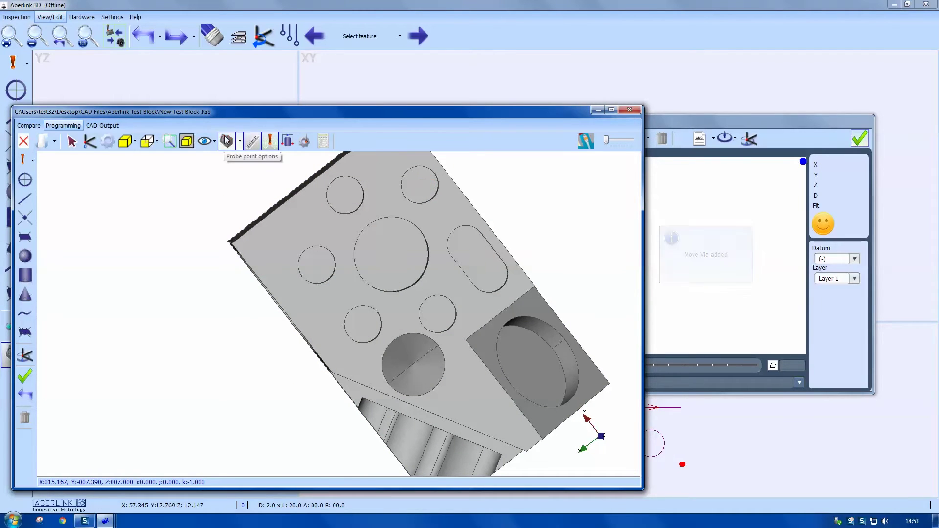
pyautogui.click(287, 141)
pyautogui.click(420, 183)
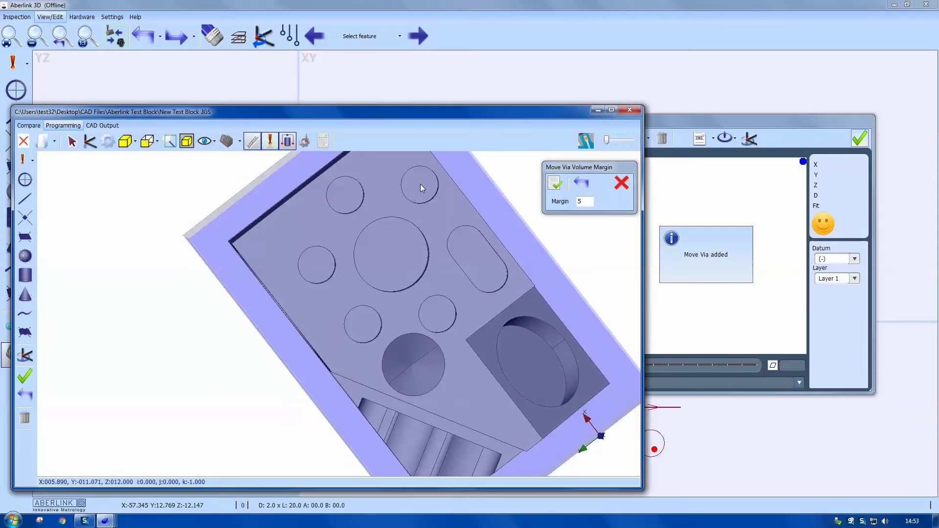
pyautogui.click(344, 194)
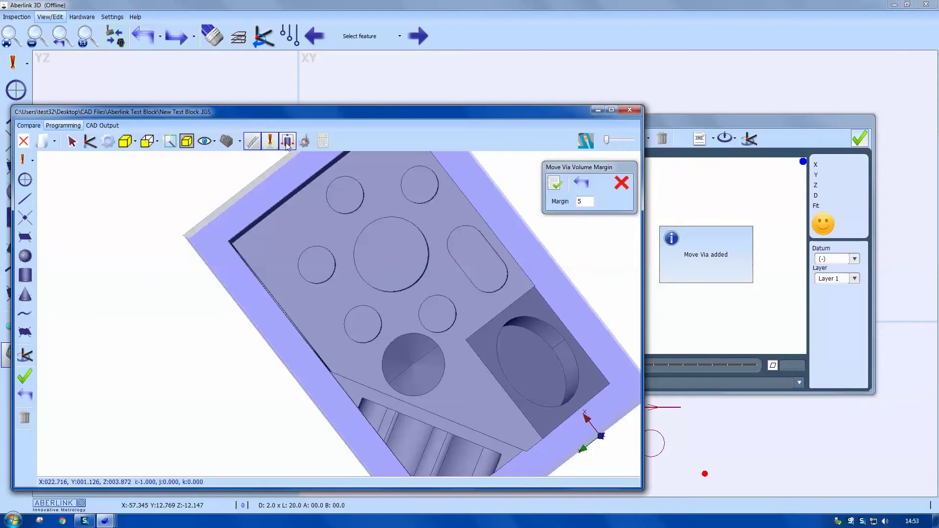
pyautogui.click(230, 141)
pyautogui.click(345, 193)
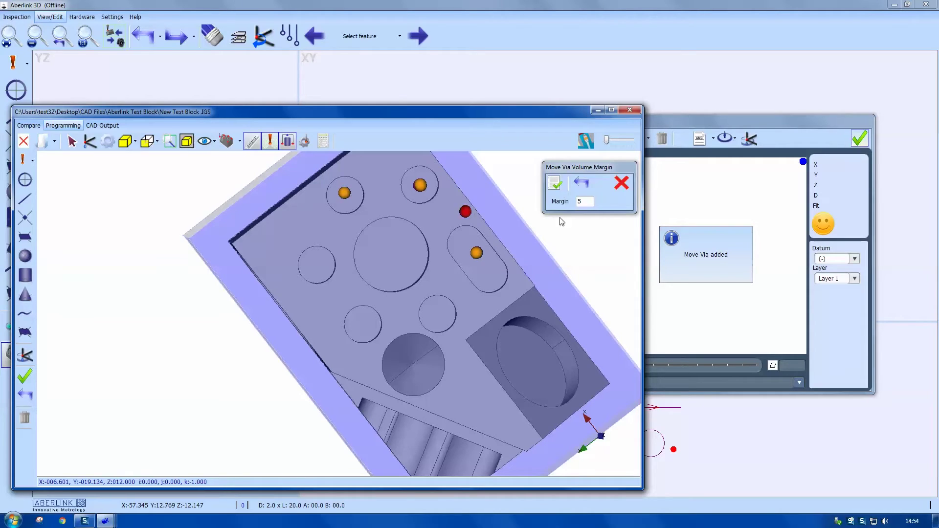
# Step: Take the plane point on the floor of the second small hole and add a Move Via point directly above it
pyautogui.click(621, 184)
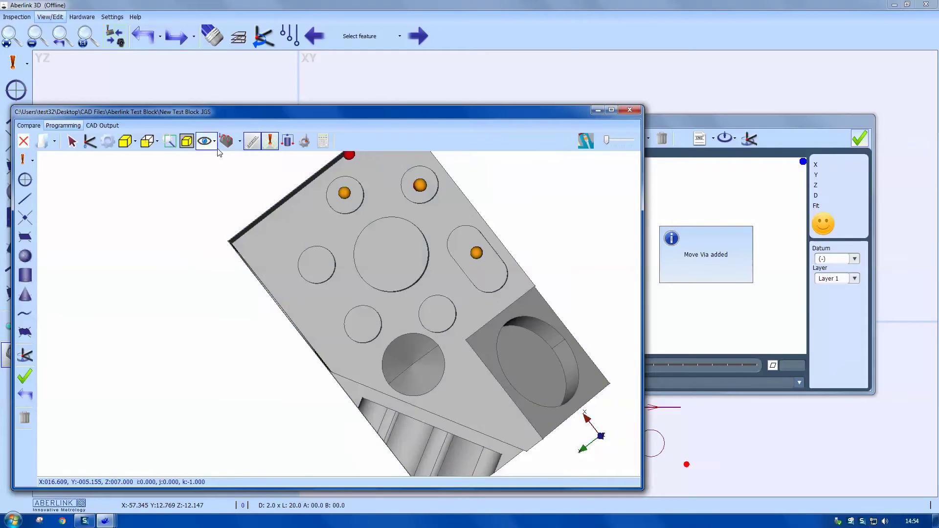
pyautogui.click(341, 192)
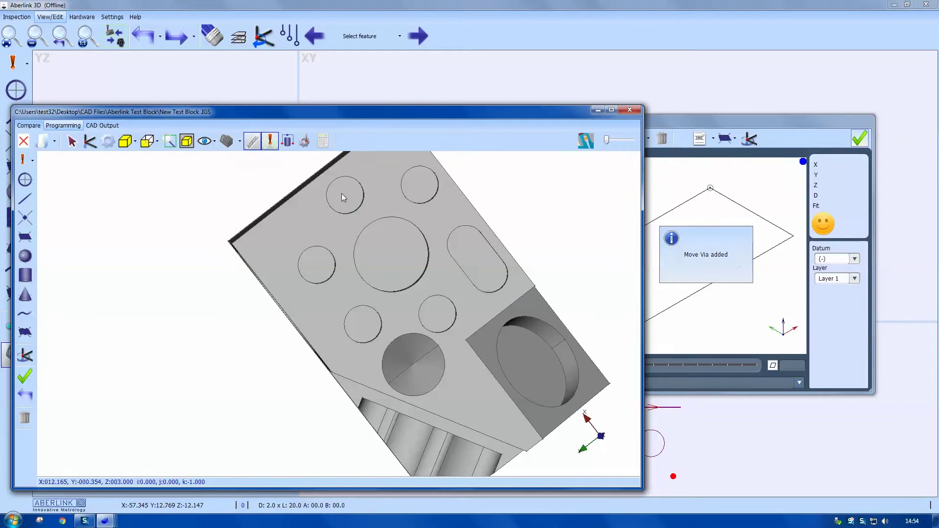
pyautogui.click(287, 141)
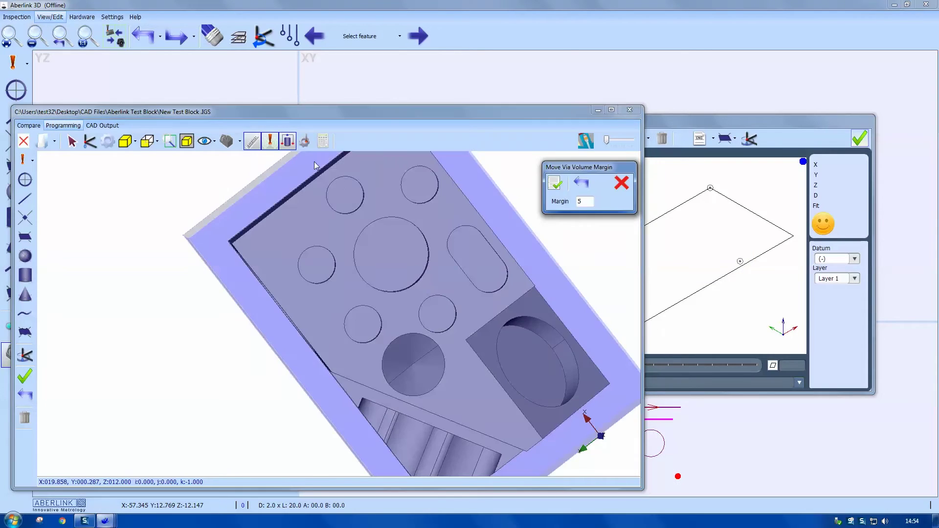
pyautogui.click(346, 194)
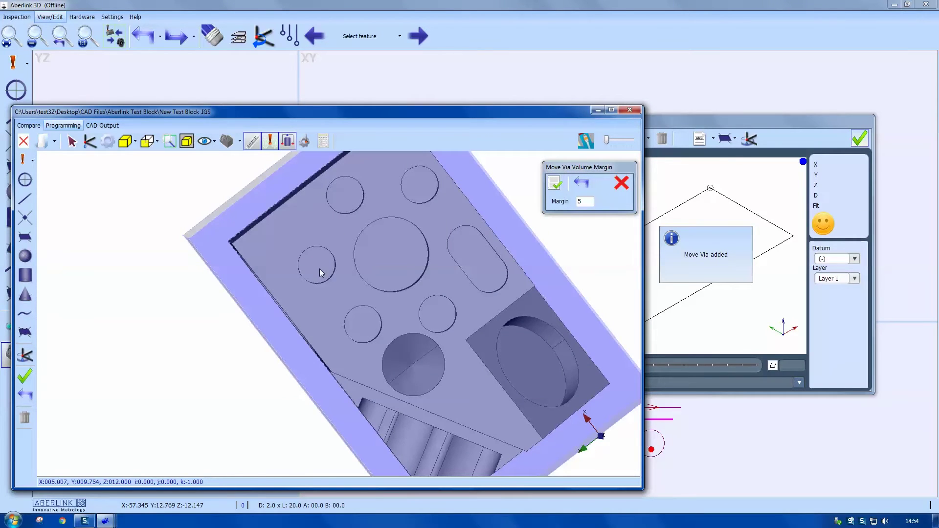
# Step: Continue around the large bore, taking plane points in the third and fourth small holes with Move Via points above each
pyautogui.click(621, 183)
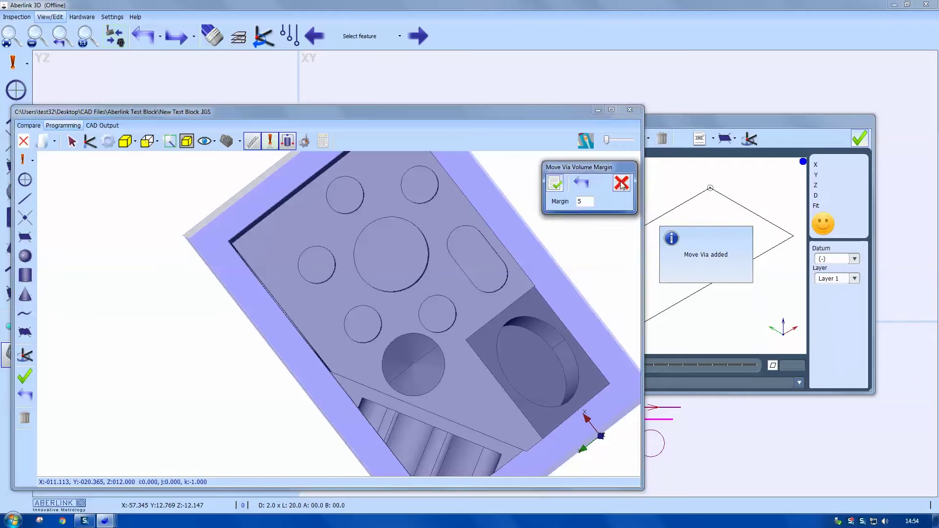
pyautogui.click(287, 141)
pyautogui.click(317, 265)
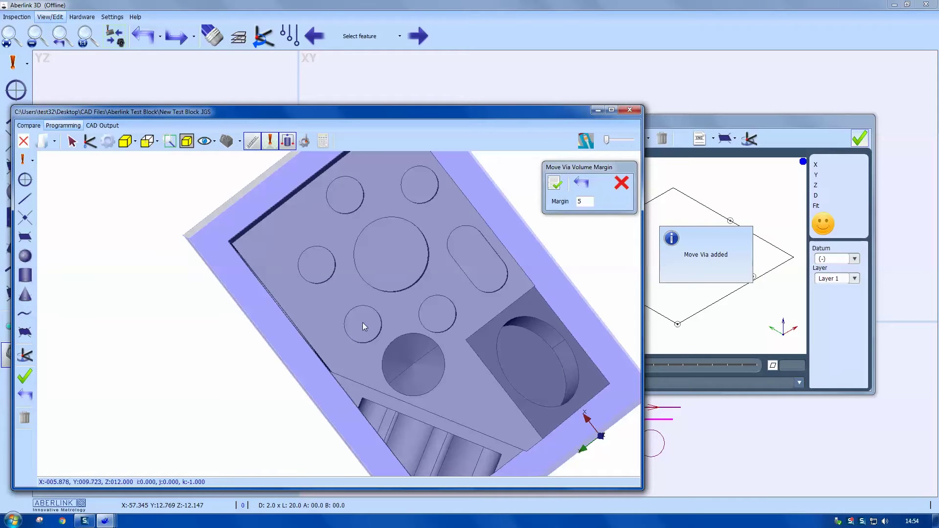
pyautogui.click(622, 184)
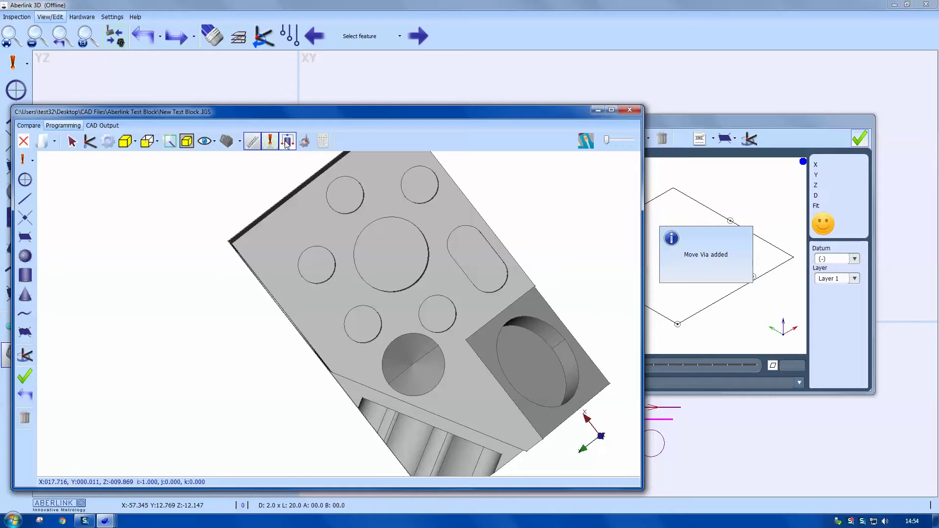
pyautogui.click(287, 141)
pyautogui.click(364, 322)
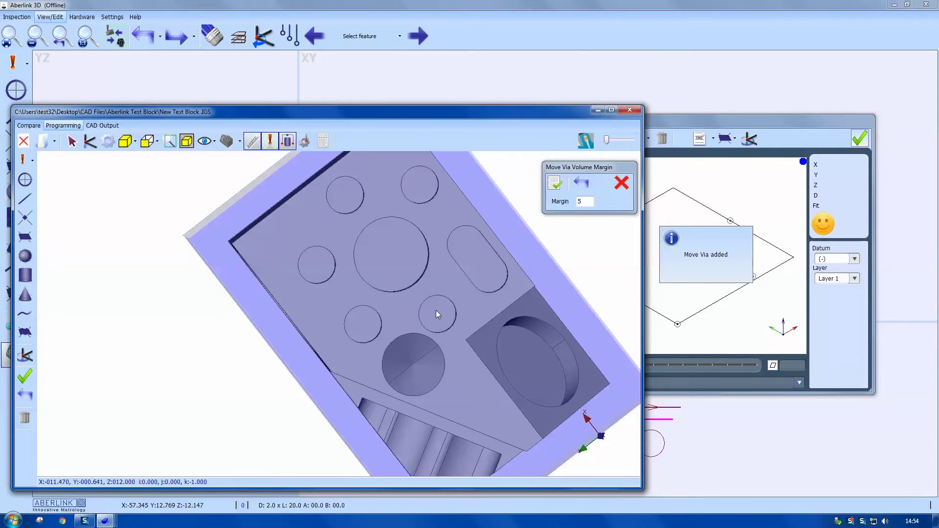
# Step: Take the last plane point in the fifth small hole and display the programmed probe path over the model
pyautogui.click(622, 184)
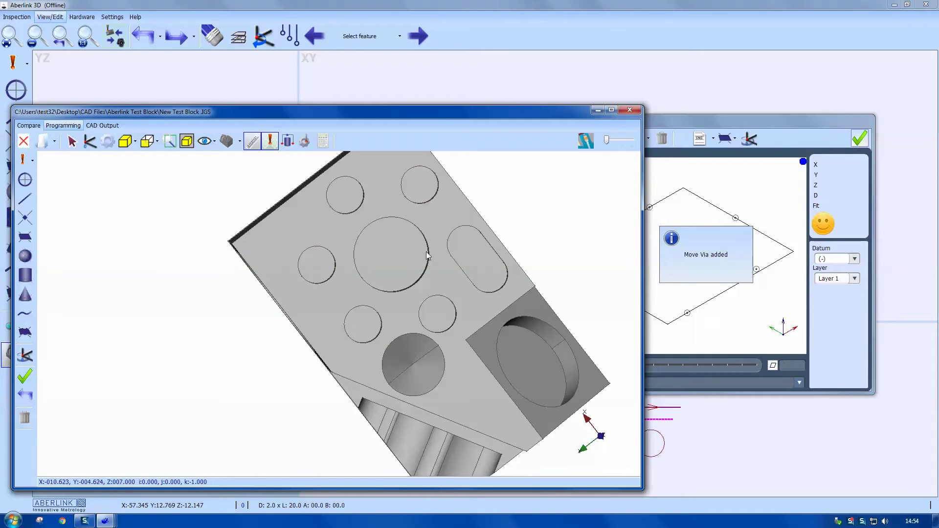
pyautogui.click(290, 36)
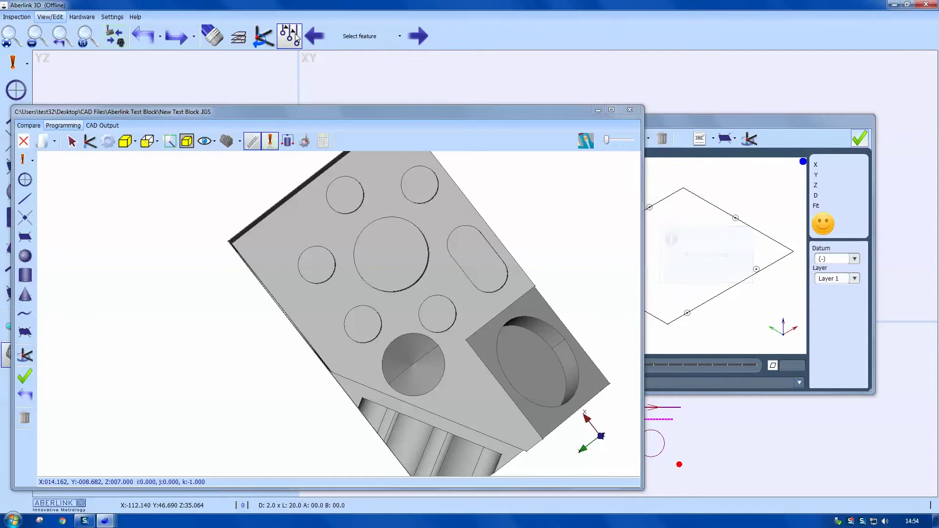
pyautogui.moveTo(389, 316); pyautogui.dragTo(457, 254, button='middle')
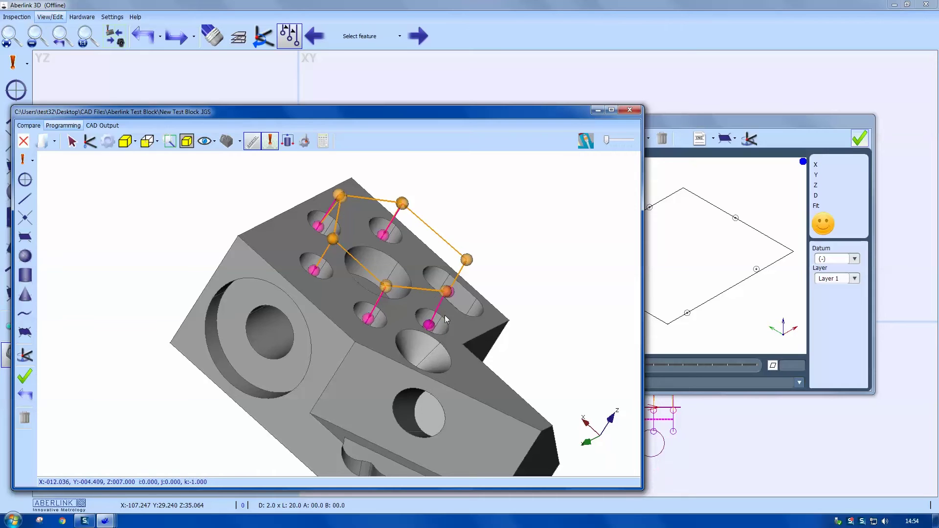
# Step: Accept the plane measurement and reposition the CAD model window
pyautogui.moveTo(726, 121); pyautogui.dragTo(742, 101)
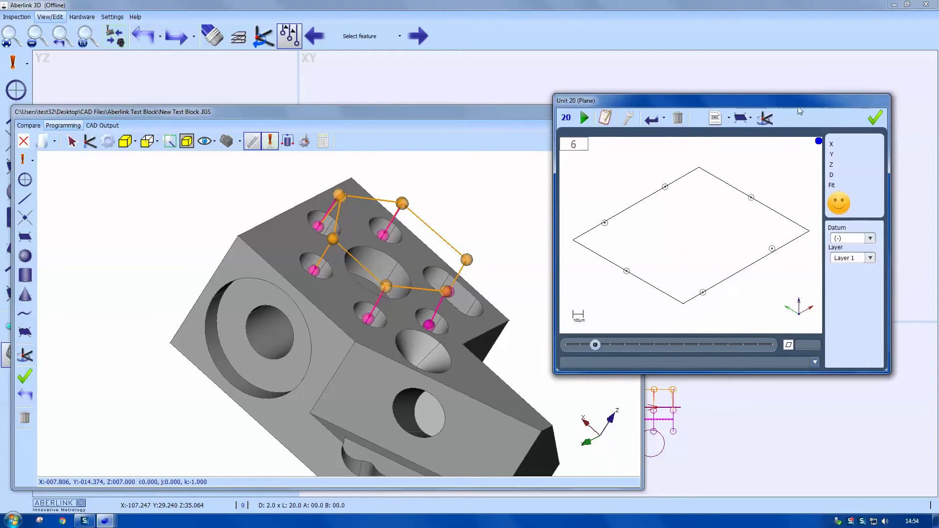
pyautogui.click(870, 117)
pyautogui.moveTo(513, 112); pyautogui.dragTo(592, 89)
pyautogui.scroll(-3, 485, 251)
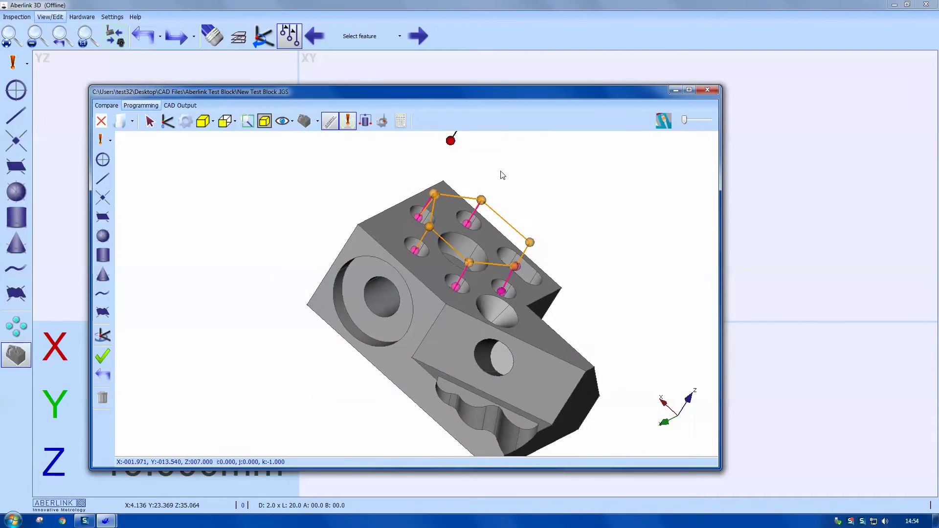
# Step: Open the inspection program details and run the complete program as a dry run with all components and the measure form shown
pyautogui.moveTo(484, 98); pyautogui.dragTo(468, 161)
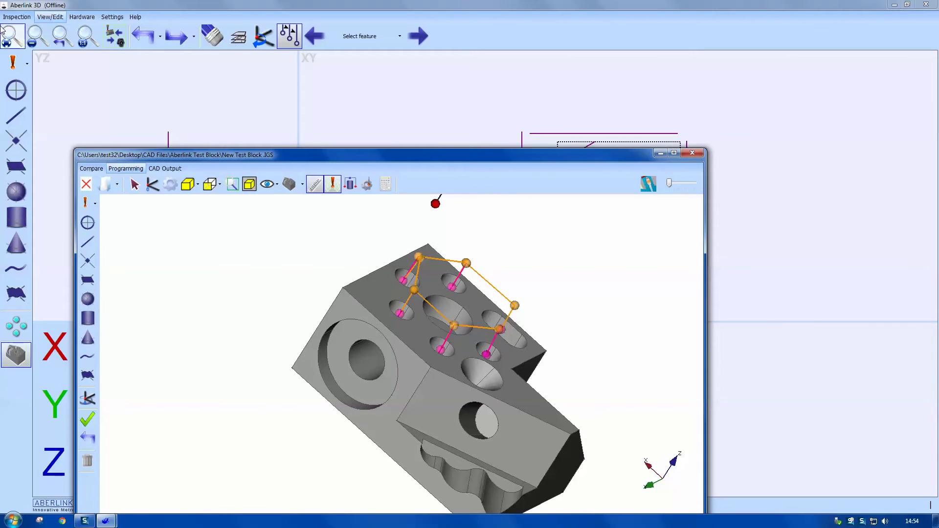
pyautogui.click(11, 17)
pyautogui.rightClick(421, 38)
pyautogui.click(443, 64)
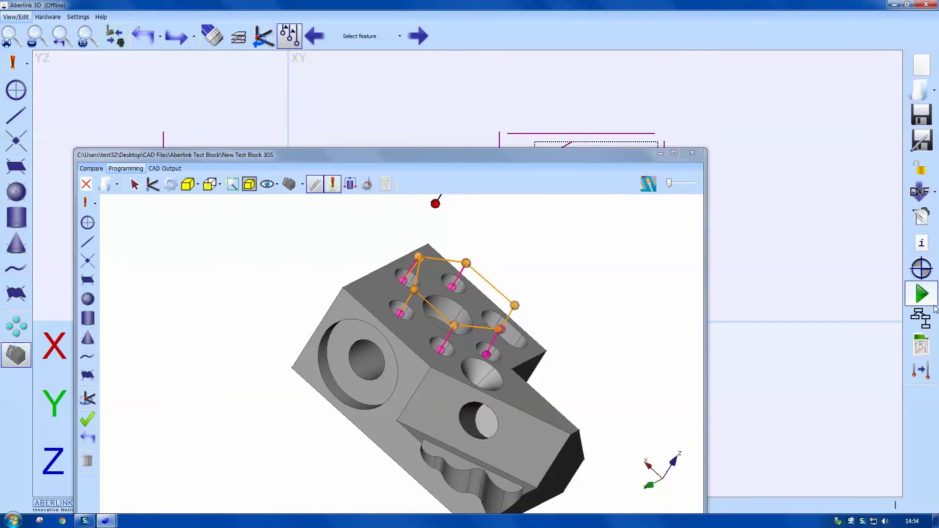
pyautogui.click(921, 319)
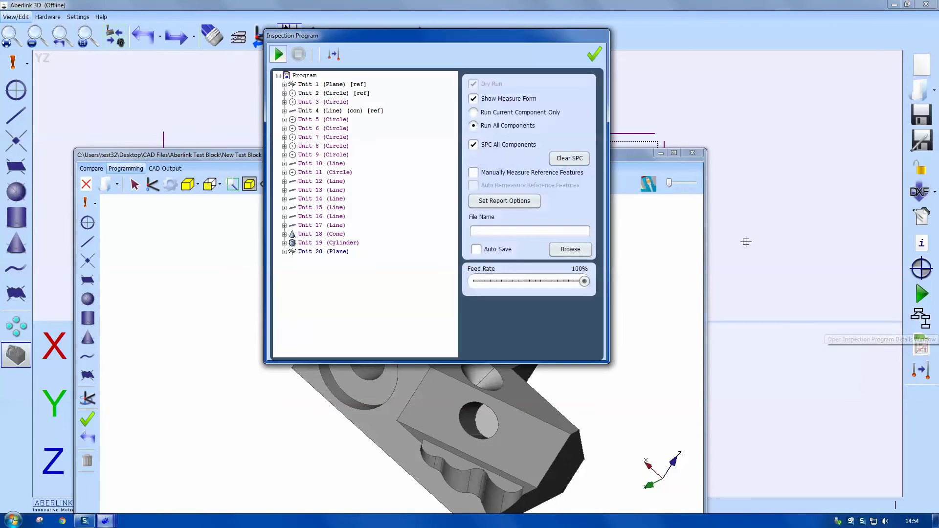
pyautogui.click(278, 54)
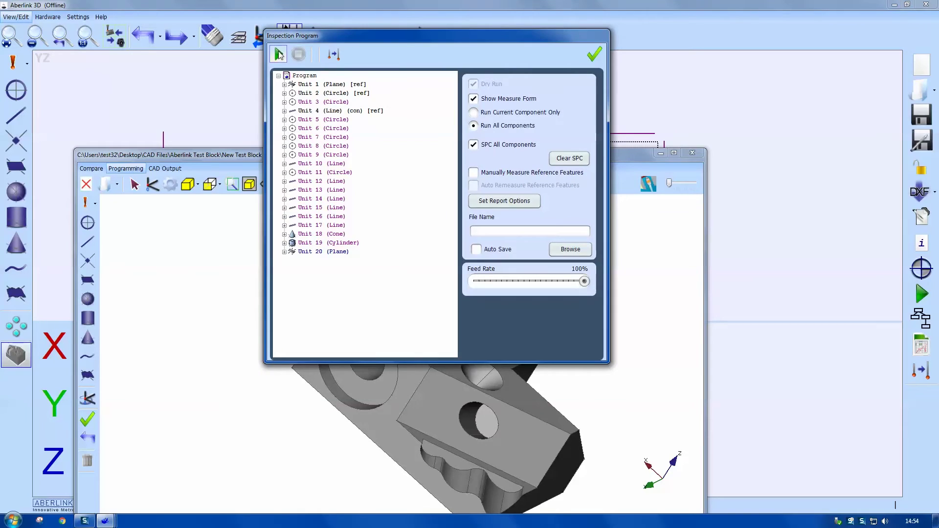
# Step: Watch the simulated probe measure the circles on the block's top face, with the CAD model beside the measurement form
pyautogui.moveTo(492, 159); pyautogui.dragTo(428, 134)
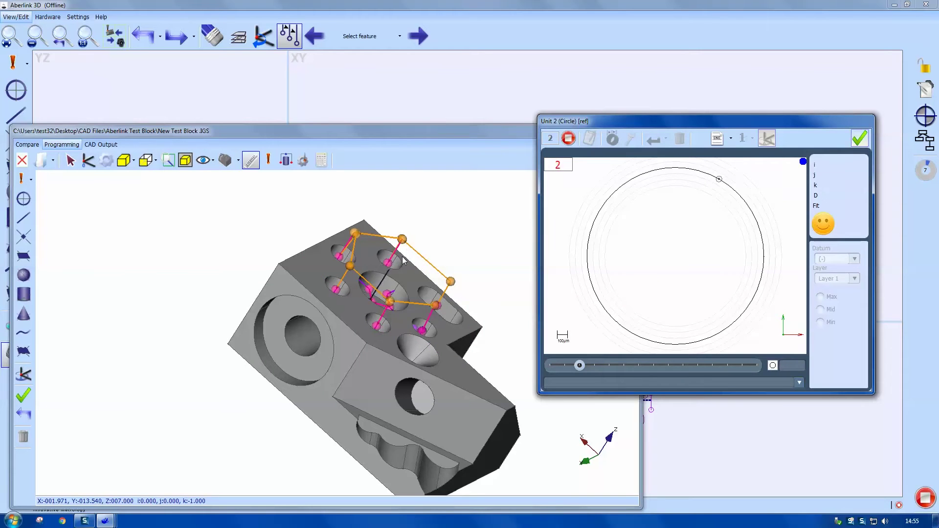
pyautogui.moveTo(401, 255); pyautogui.dragTo(379, 283, button='middle')
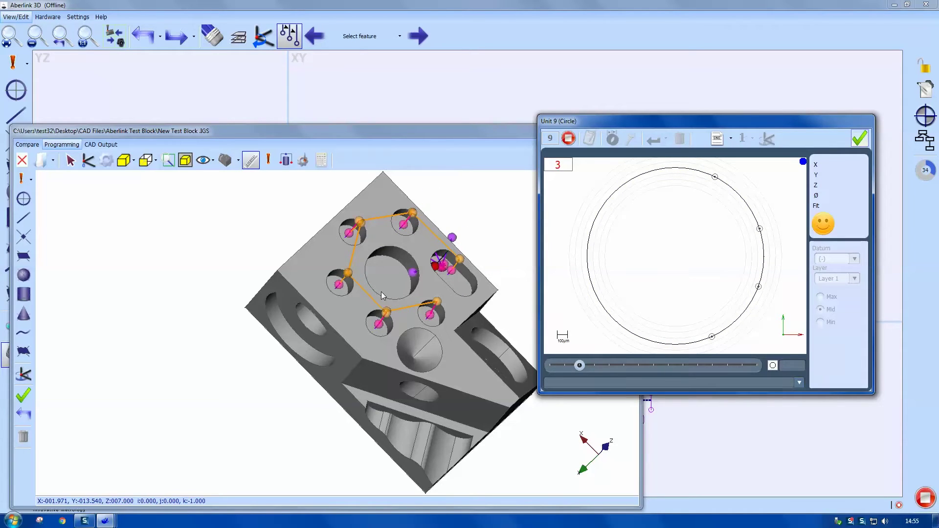
pyautogui.scroll(5, 320, 281)
pyautogui.moveTo(402, 251); pyautogui.dragTo(289, 306, button='middle')
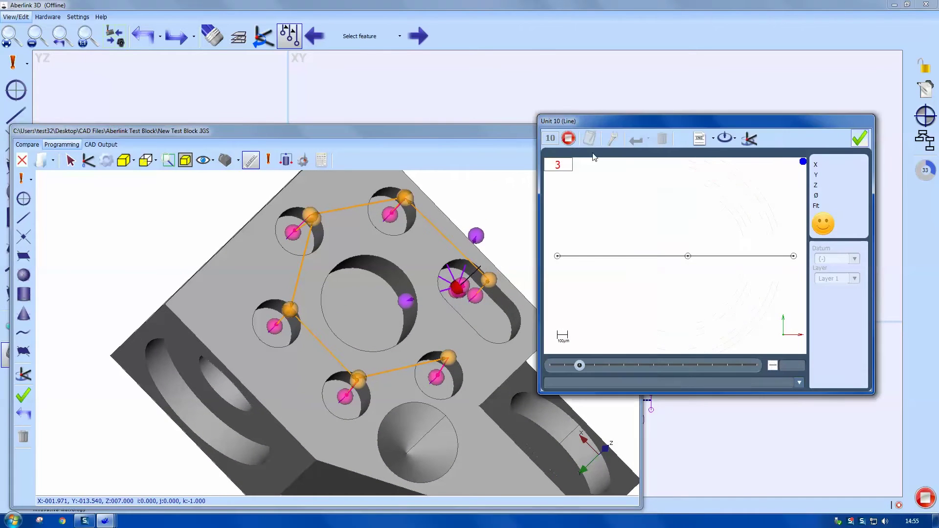
# Step: Make the CAD model semi-transparent and examine the probe's moves through the slot and along the line measurements from several sides
pyautogui.moveTo(522, 137); pyautogui.dragTo(491, 117)
pyautogui.moveTo(576, 140); pyautogui.dragTo(589, 144)
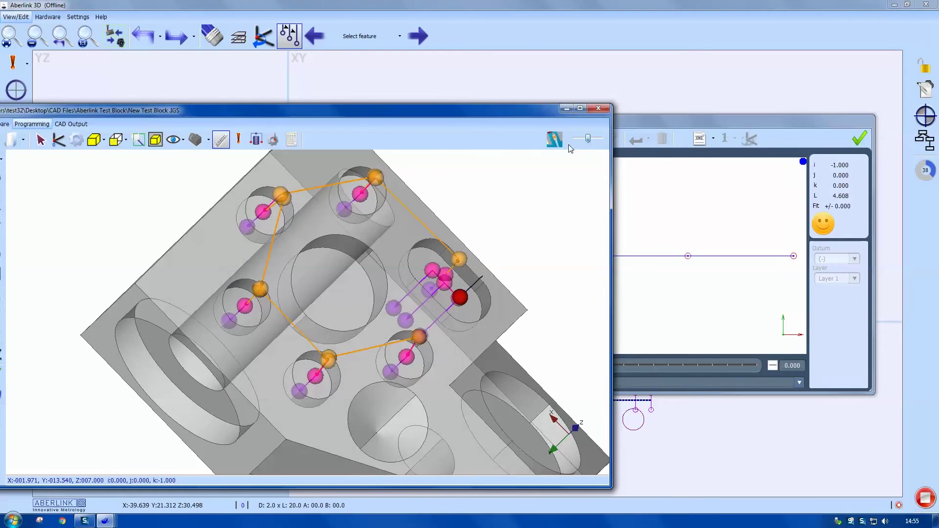
pyautogui.scroll(-3, 403, 319)
pyautogui.scroll(-2, 390, 319)
pyautogui.moveTo(390, 319); pyautogui.dragTo(350, 264, button='middle')
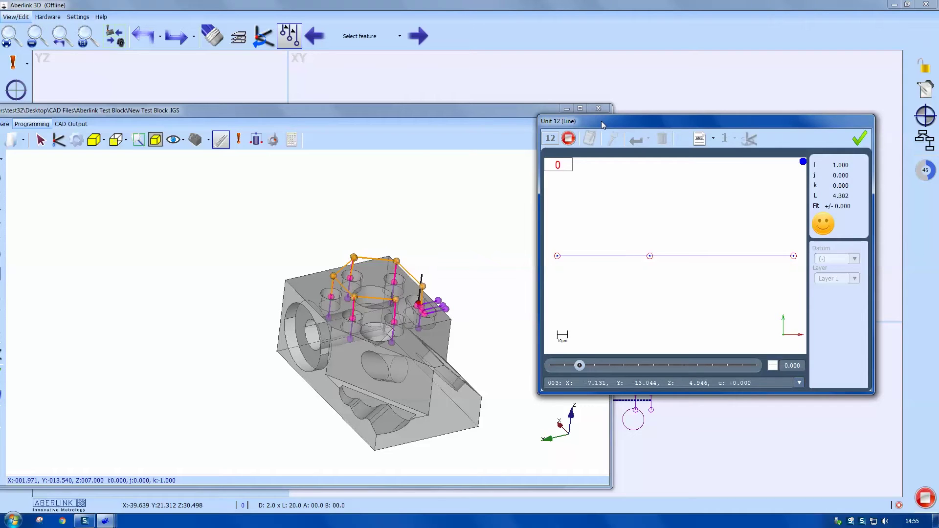
pyautogui.moveTo(467, 348); pyautogui.dragTo(306, 336)
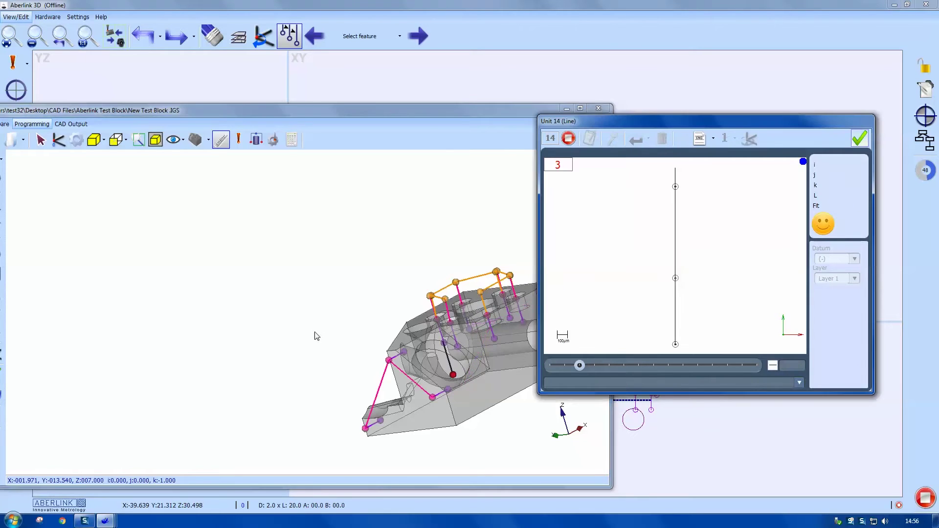
pyautogui.moveTo(380, 349); pyautogui.dragTo(415, 292)
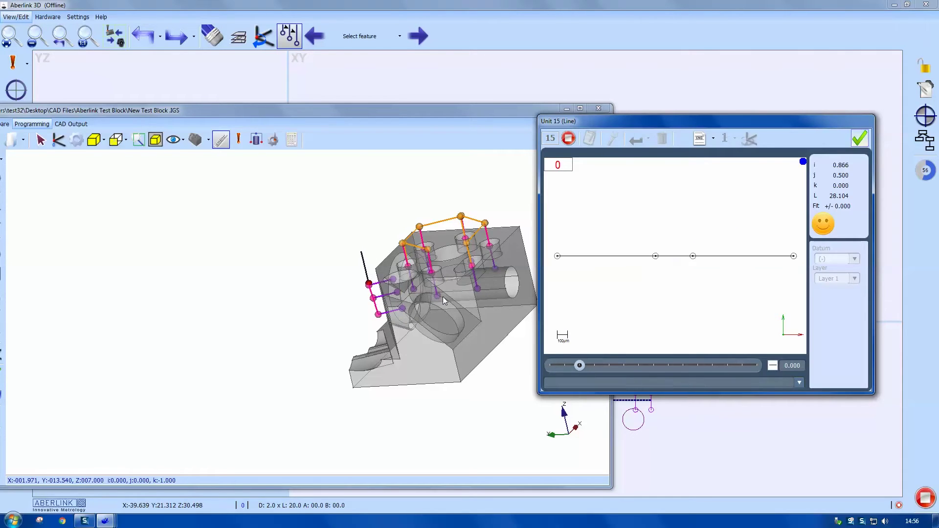
# Step: Make the CAD model opaque again and follow the simulated probe through the remaining lines, cone, cylinder and final plane
pyautogui.moveTo(595, 123); pyautogui.dragTo(670, 102)
pyautogui.moveTo(588, 137); pyautogui.dragTo(571, 141)
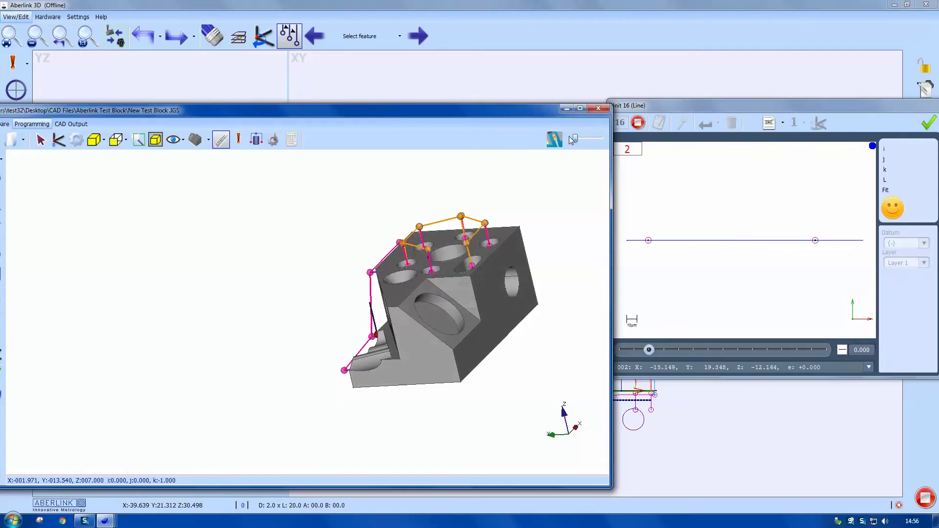
pyautogui.moveTo(366, 313); pyautogui.dragTo(458, 321, button='middle')
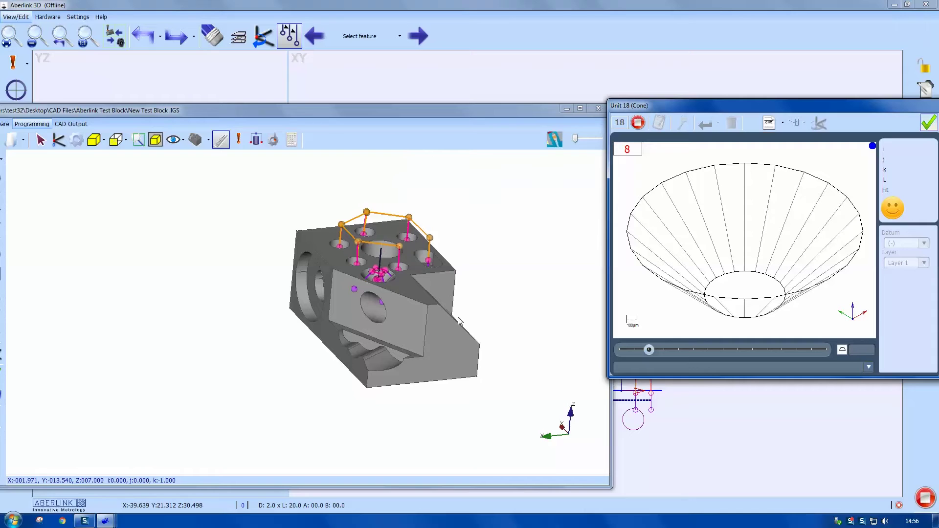
pyautogui.moveTo(389, 276); pyautogui.dragTo(368, 300)
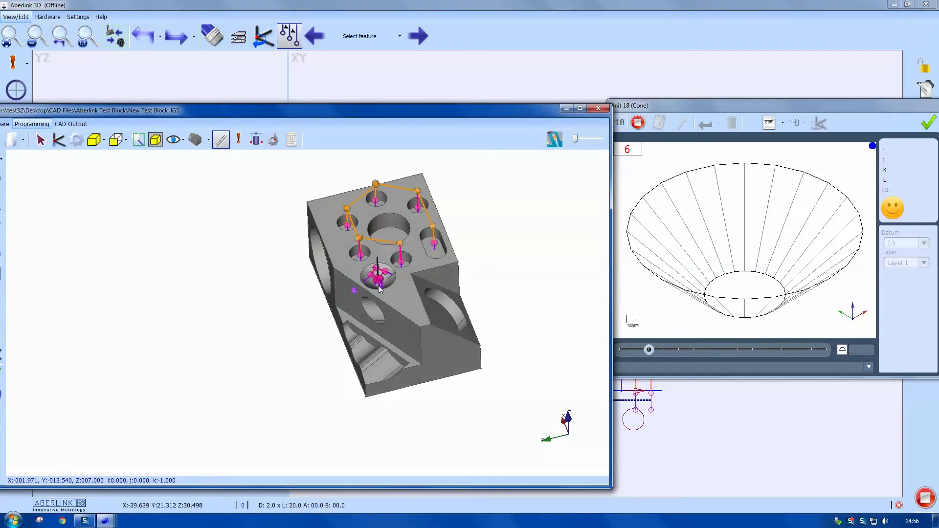
pyautogui.scroll(8, 378, 289)
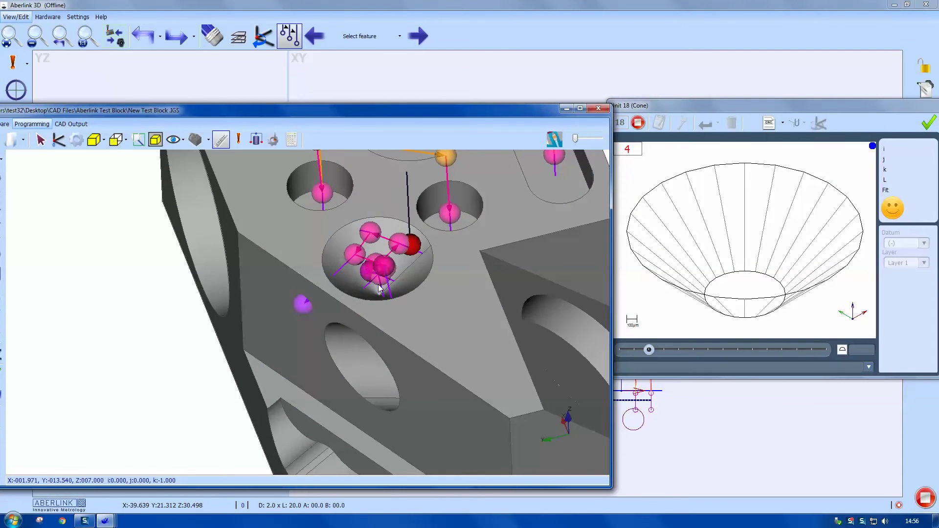
pyautogui.moveTo(379, 287); pyautogui.dragTo(426, 273)
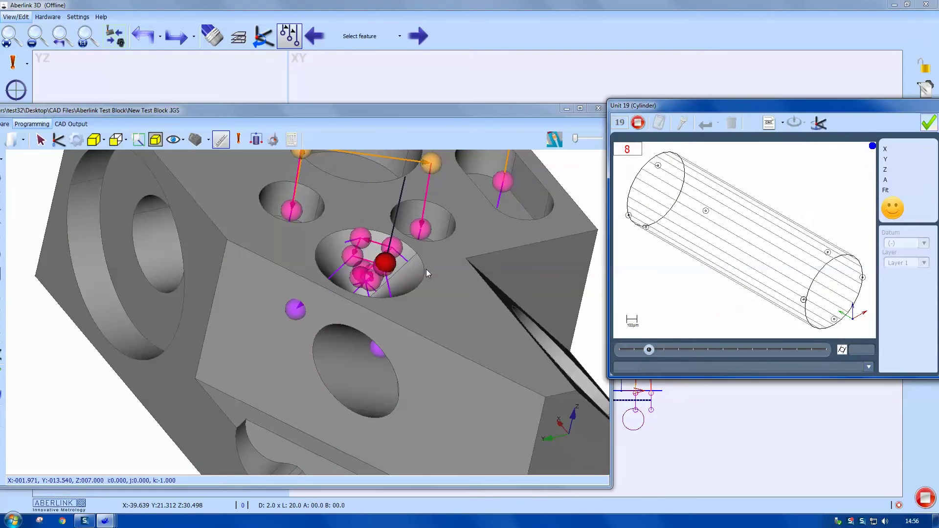
pyautogui.scroll(-6, 426, 269)
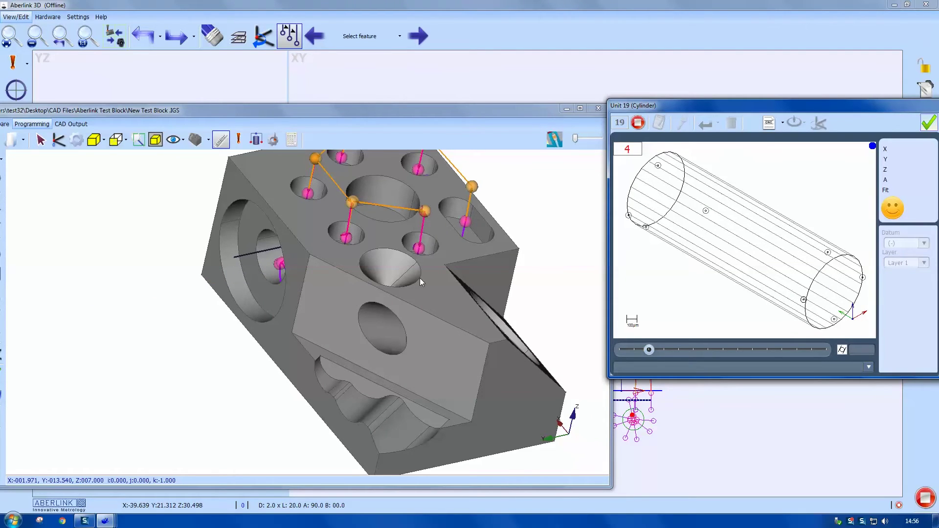
pyautogui.scroll(-3, 419, 277)
pyautogui.moveTo(414, 269); pyautogui.dragTo(243, 252, button='middle')
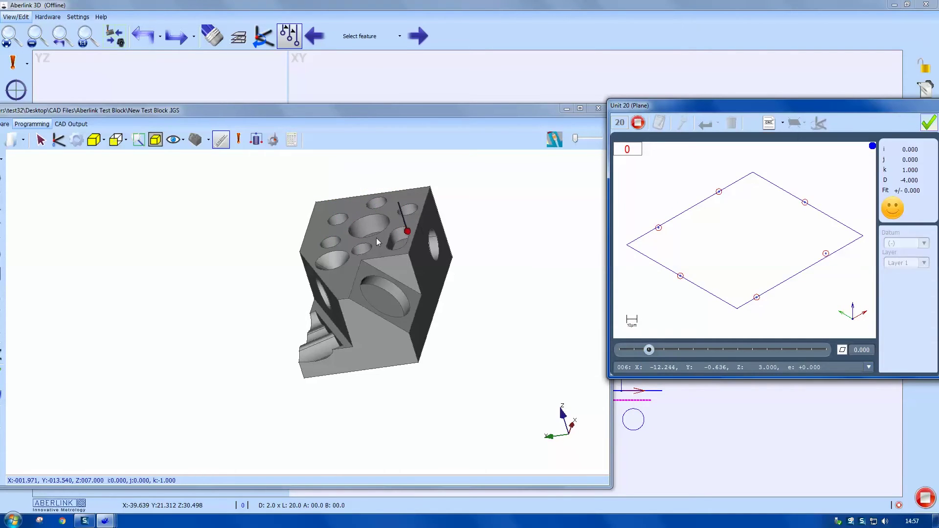
# Step: Move the CAD model window clear of the XY view and turn off the display of the probe moves
pyautogui.click(470, 272)
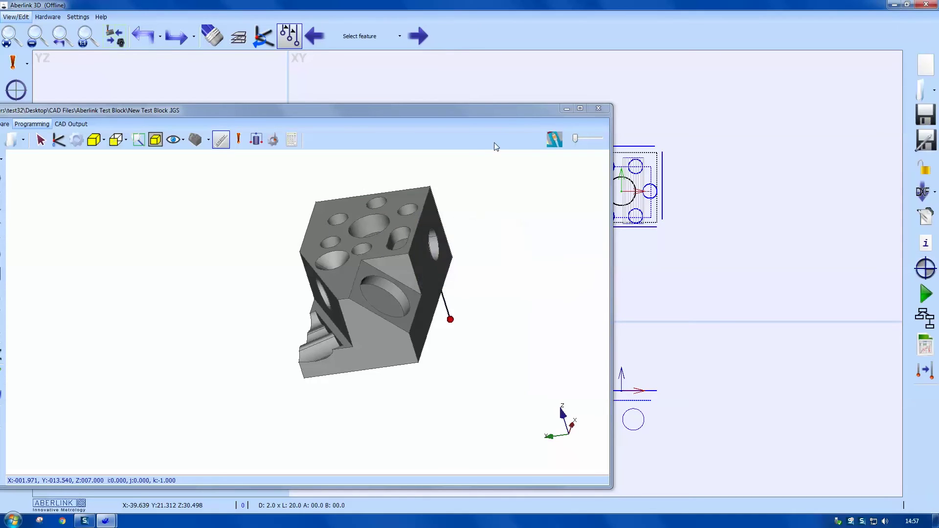
pyautogui.moveTo(508, 106); pyautogui.dragTo(587, 349)
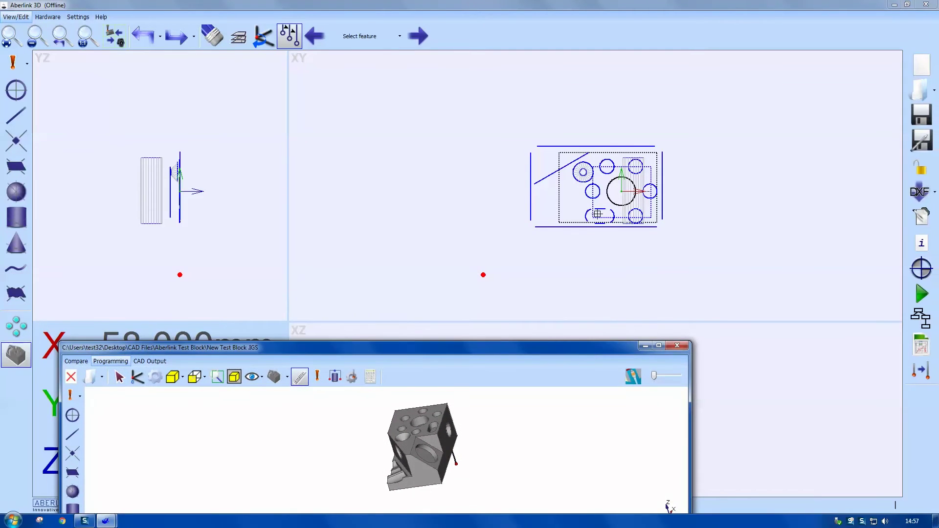
pyautogui.click(530, 205)
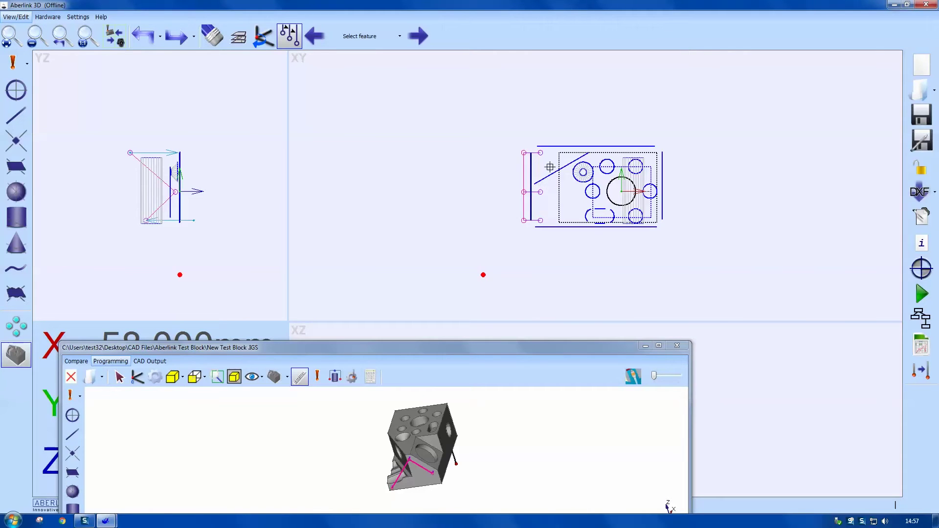
pyautogui.click(289, 36)
# Step: Dimension the distance between the block's two end lines in the XY view and label it with the displayed identifier "55mm Length"
pyautogui.click(531, 208)
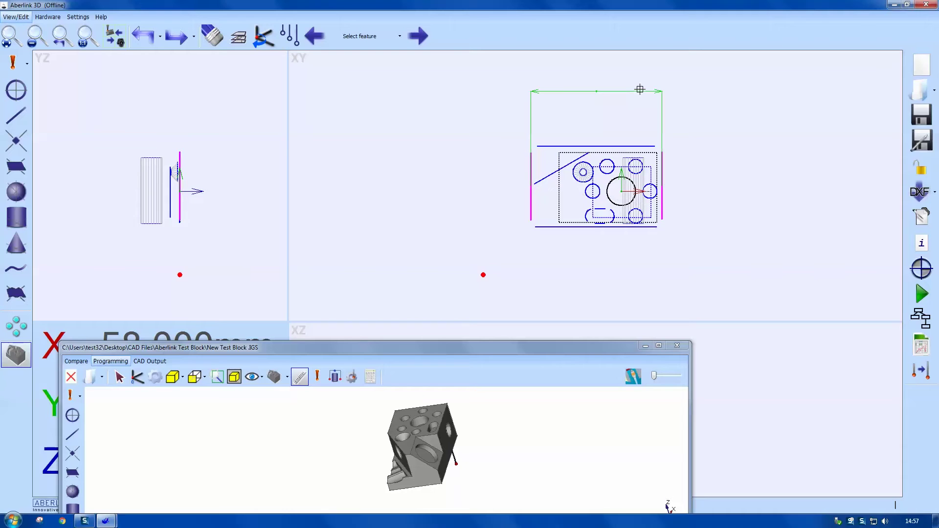
pyautogui.click(640, 86)
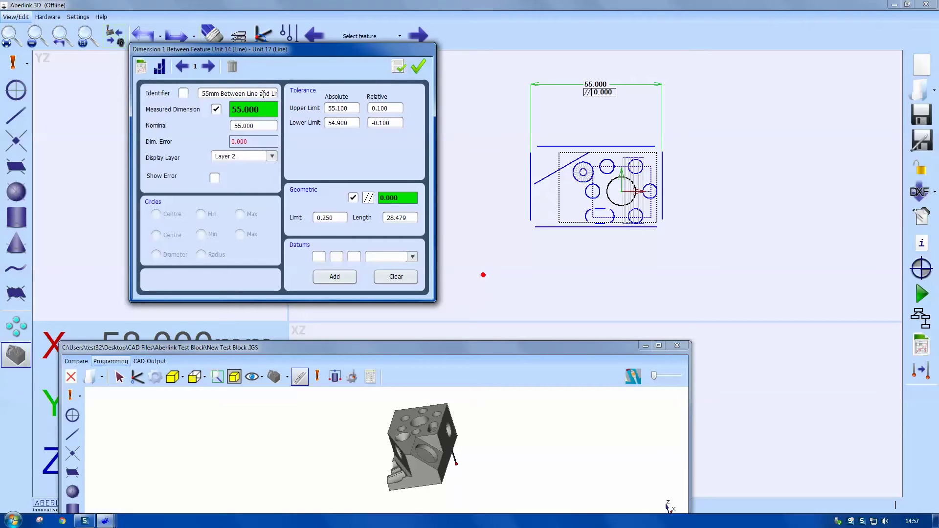
pyautogui.moveTo(220, 94); pyautogui.dragTo(295, 97)
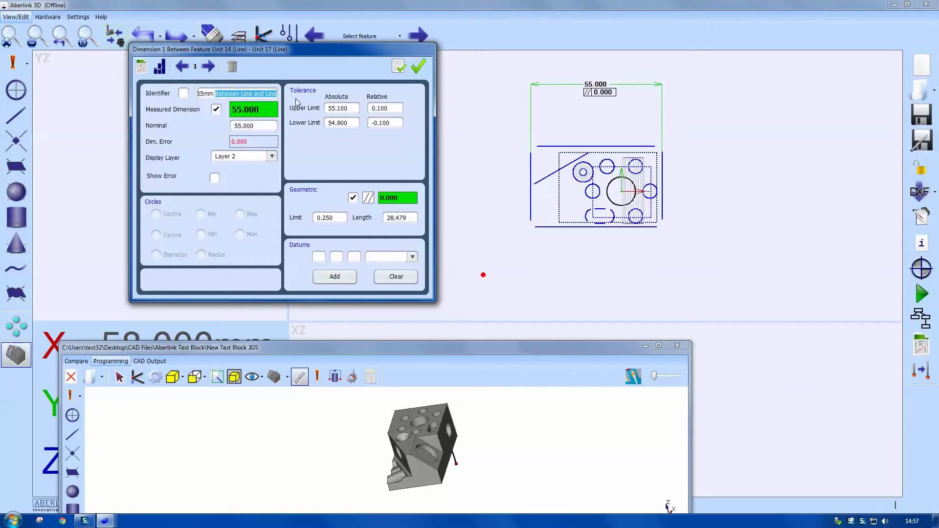
pyautogui.write('Length')
pyautogui.click(183, 94)
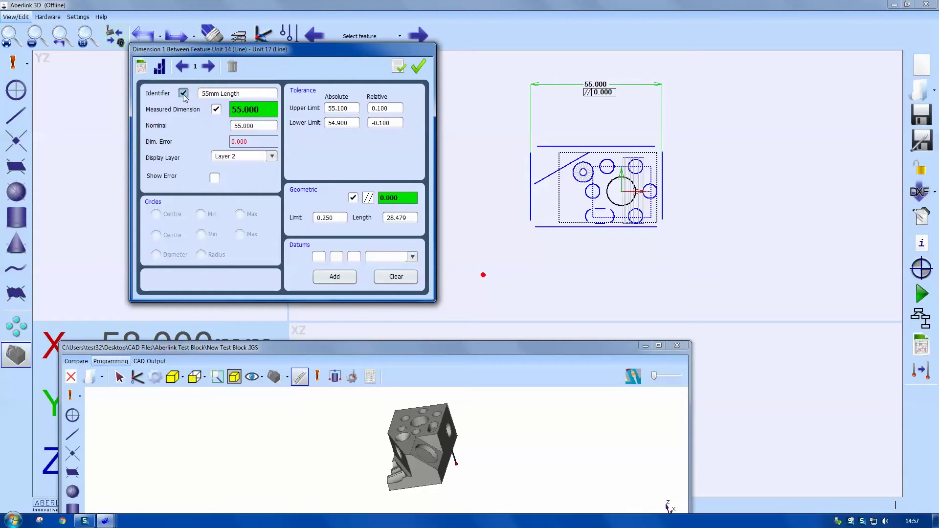
pyautogui.click(418, 66)
# Step: Dimension the distance between the block's two long side lines in the XY view and label it with the displayed identifier "34mm width"
pyautogui.click(567, 146)
pyautogui.click(551, 227)
pyautogui.click(415, 212)
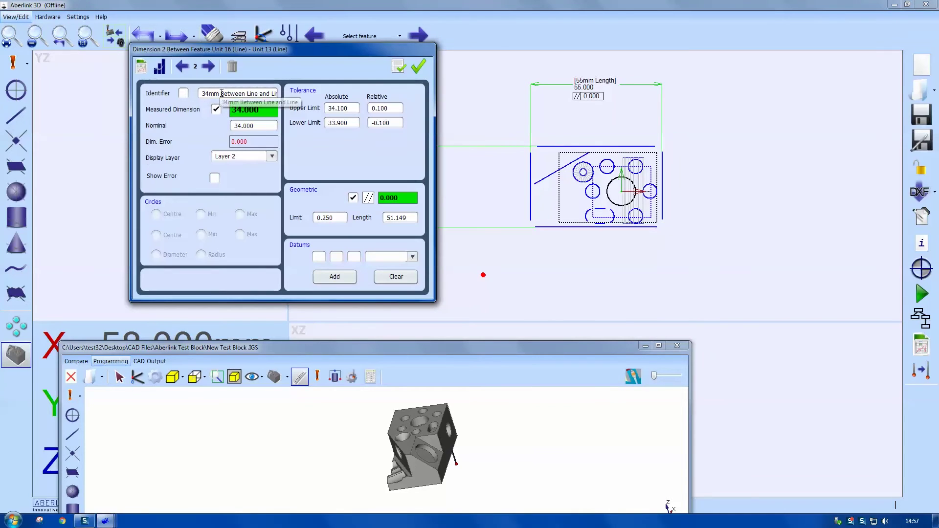
pyautogui.moveTo(219, 93); pyautogui.dragTo(309, 95)
pyautogui.write('width')
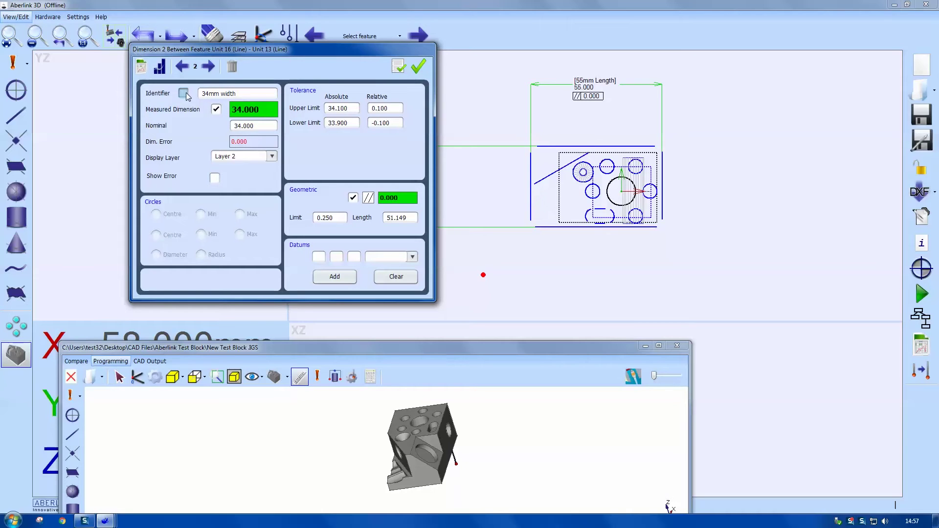
pyautogui.click(418, 67)
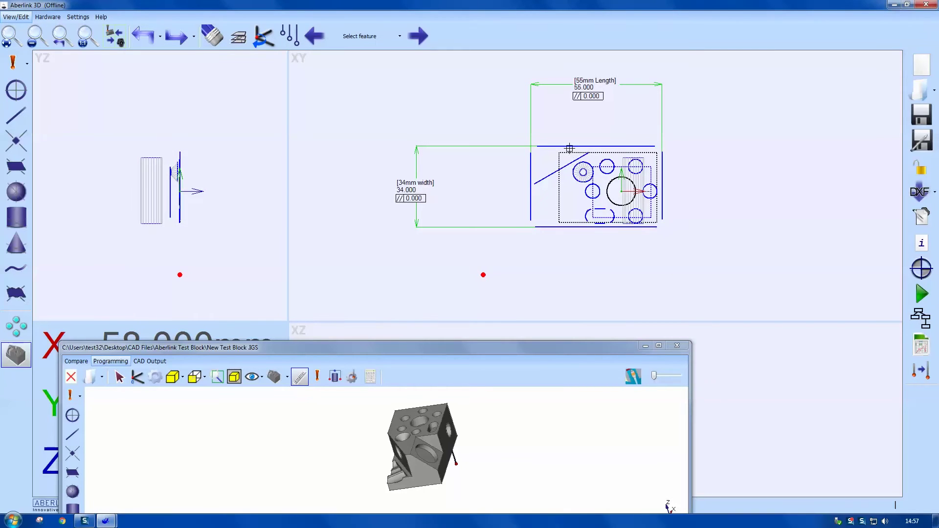
# Step: Dimension the angle between the upper long side line and the slanted face line, showing the identifier "30° Face angle"
pyautogui.click(569, 147)
pyautogui.click(558, 171)
pyautogui.click(481, 173)
pyautogui.moveTo(216, 93); pyautogui.dragTo(274, 96)
pyautogui.press('BackSpace')
pyautogui.press('BackSpace')
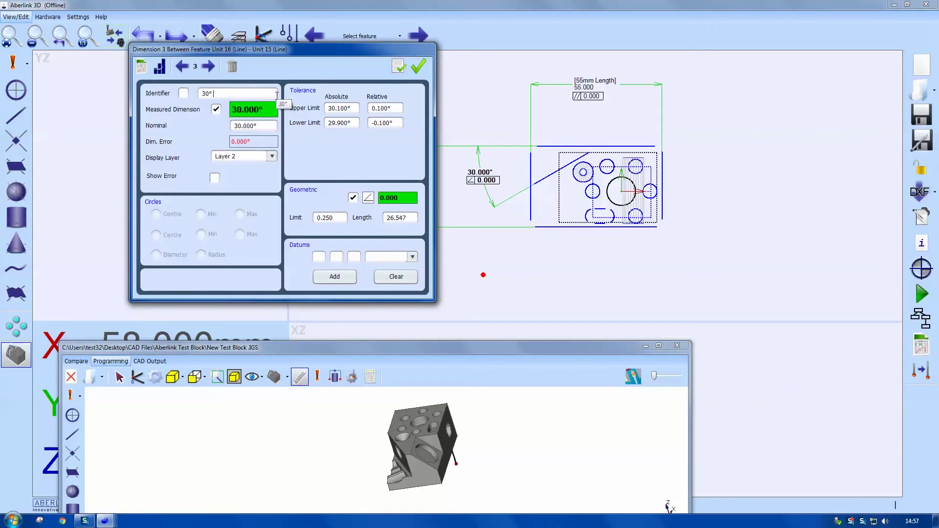
pyautogui.write('Face angle')
pyautogui.click(418, 66)
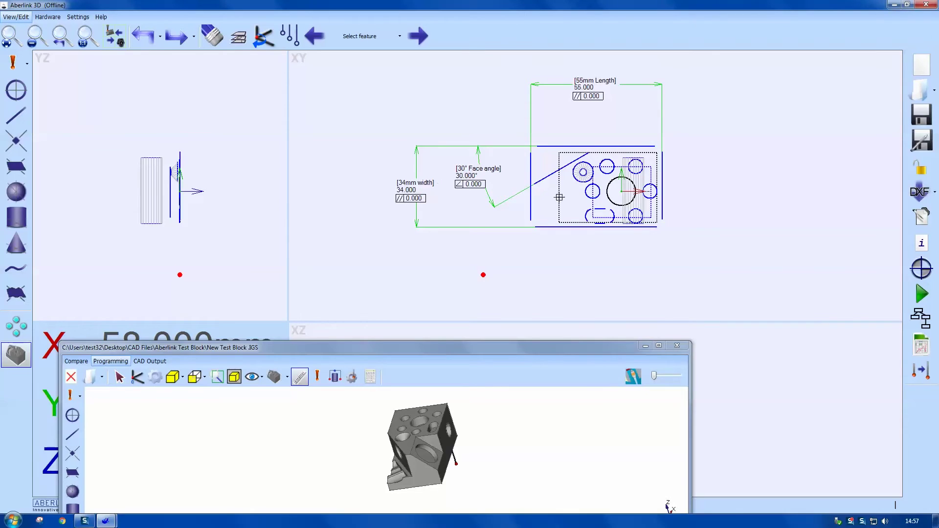
# Step: Dimension the diameter of the large central circle below the block and show the identifier "12mm Hole 1."
pyautogui.click(615, 202)
pyautogui.click(620, 275)
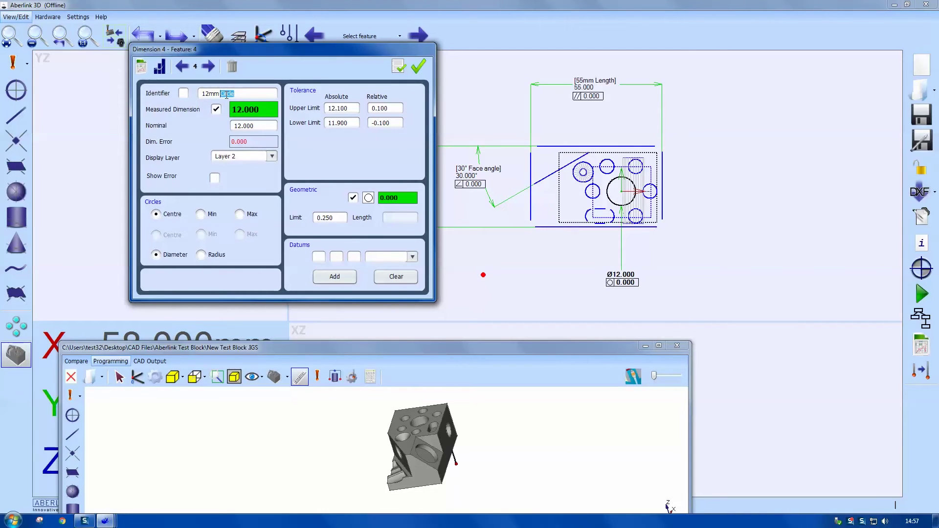
pyautogui.write('Hole 1.')
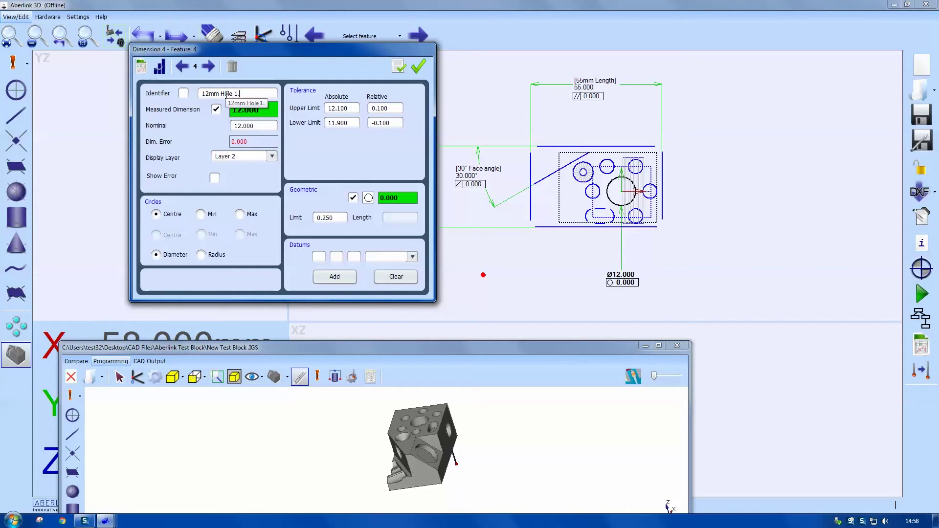
pyautogui.click(184, 93)
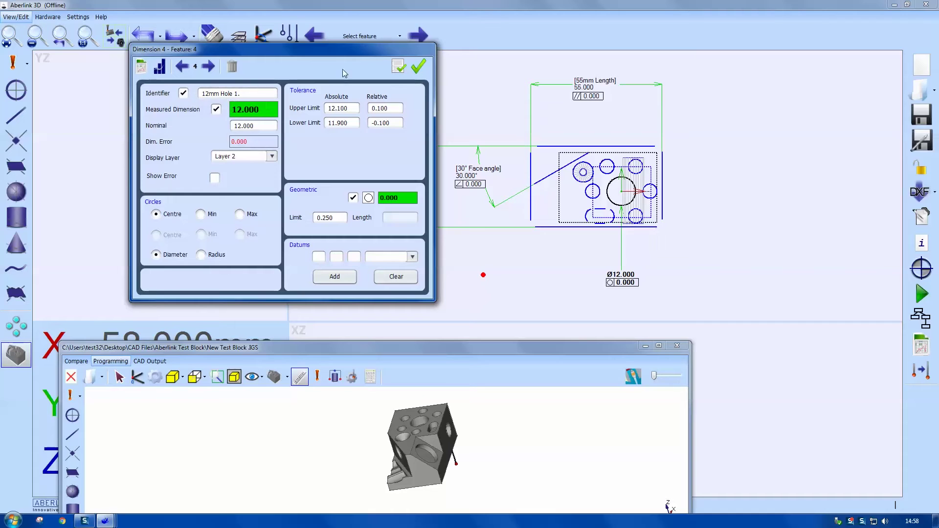
pyautogui.click(418, 66)
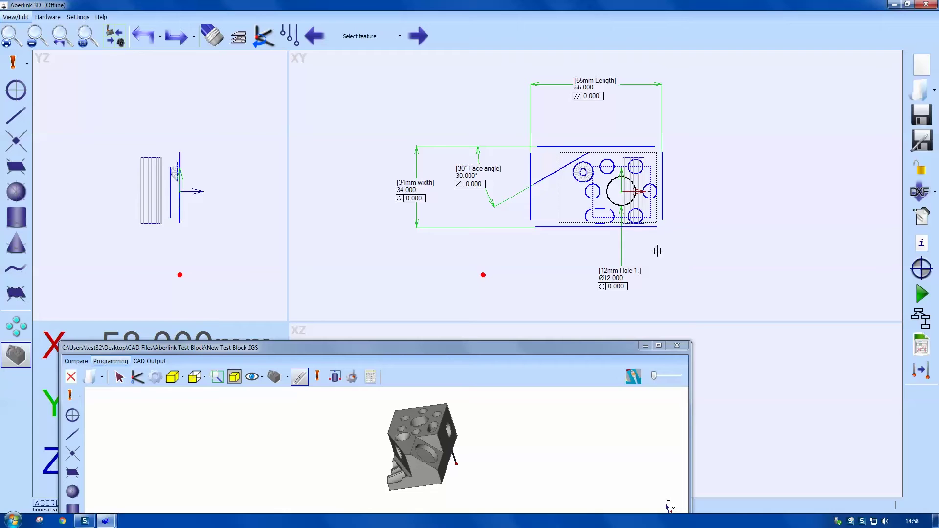
# Step: Construct a pitch circle from the six circles around the central hole, Units 7, 6, 5, 3, 8 and 9, including the slot-end arc
pyautogui.moveTo(696, 267); pyautogui.dragTo(432, 116)
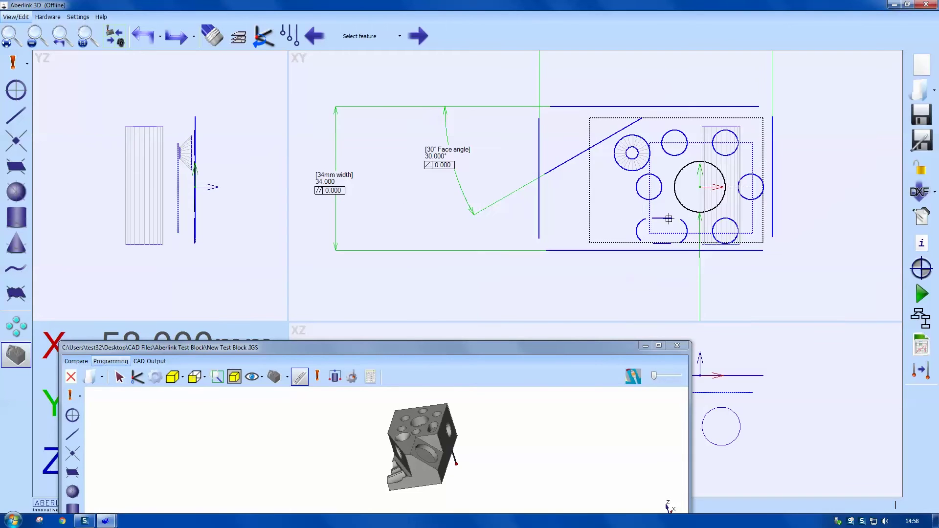
pyautogui.click(16, 90)
pyautogui.click(629, 140)
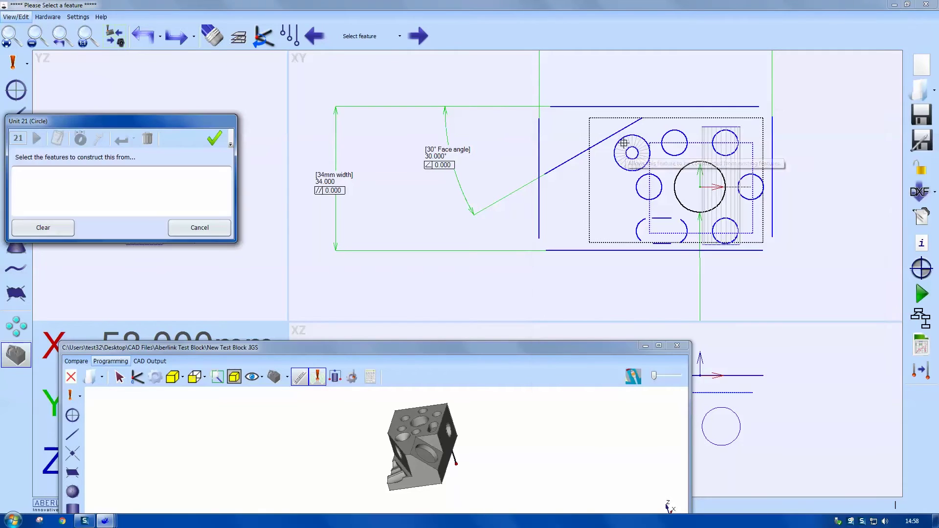
pyautogui.click(644, 199)
pyautogui.click(665, 152)
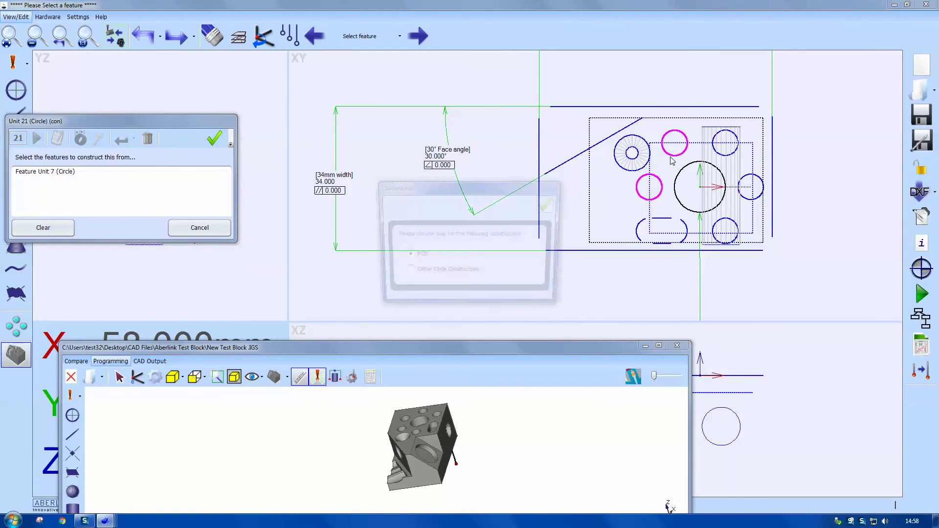
pyautogui.click(558, 206)
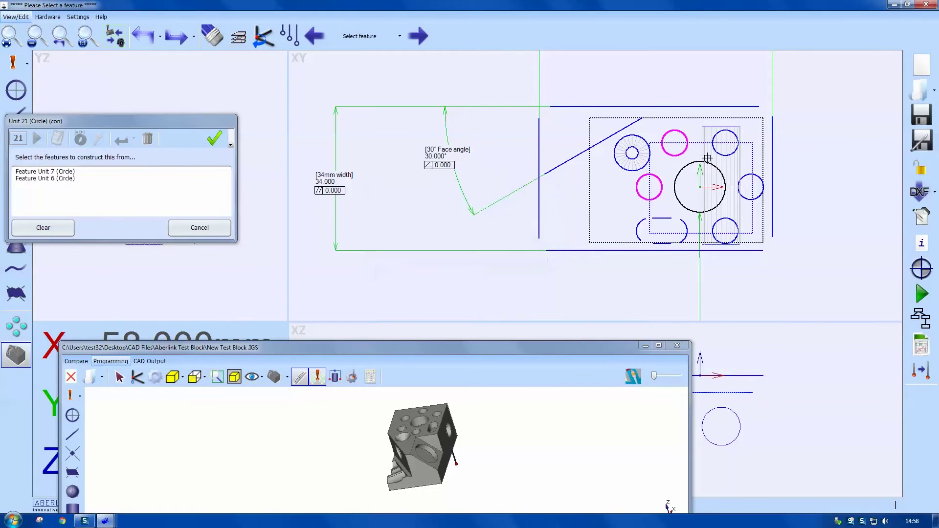
pyautogui.click(724, 155)
pyautogui.click(761, 177)
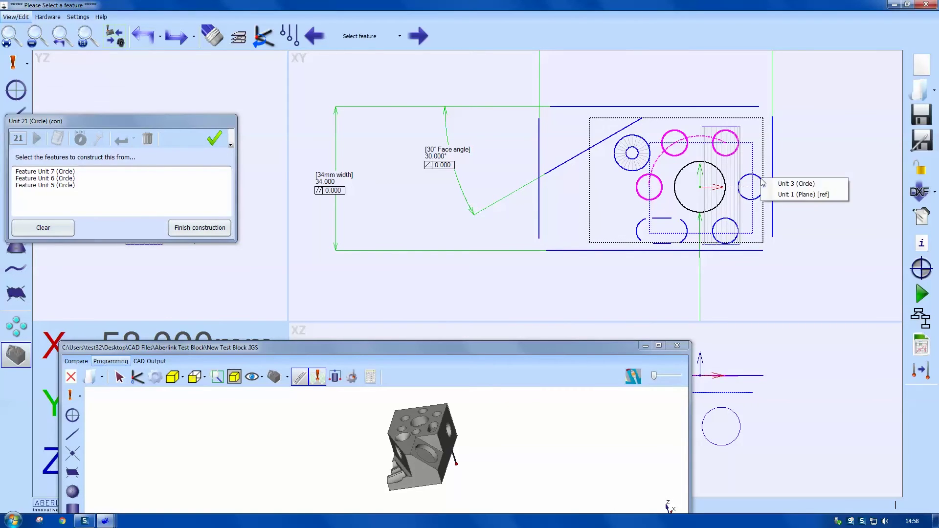
pyautogui.click(787, 183)
pyautogui.click(730, 218)
pyautogui.click(687, 225)
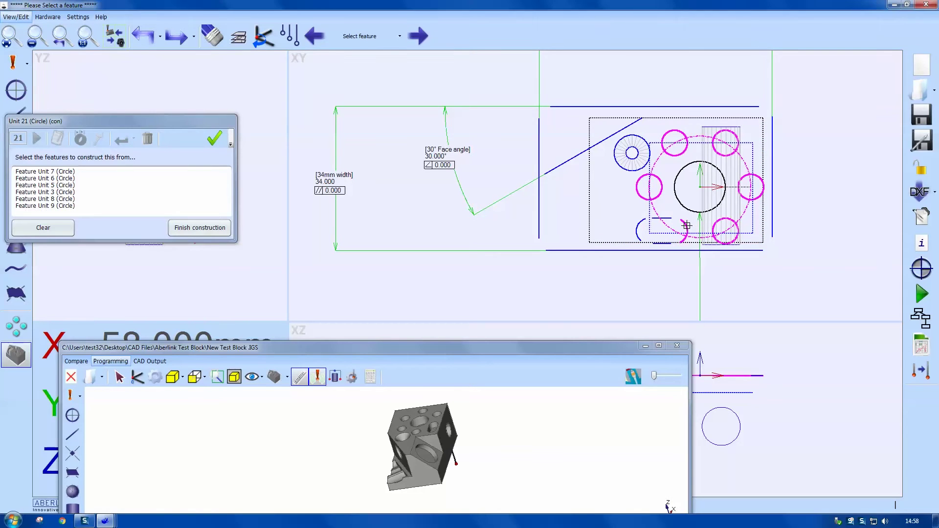
pyautogui.click(213, 227)
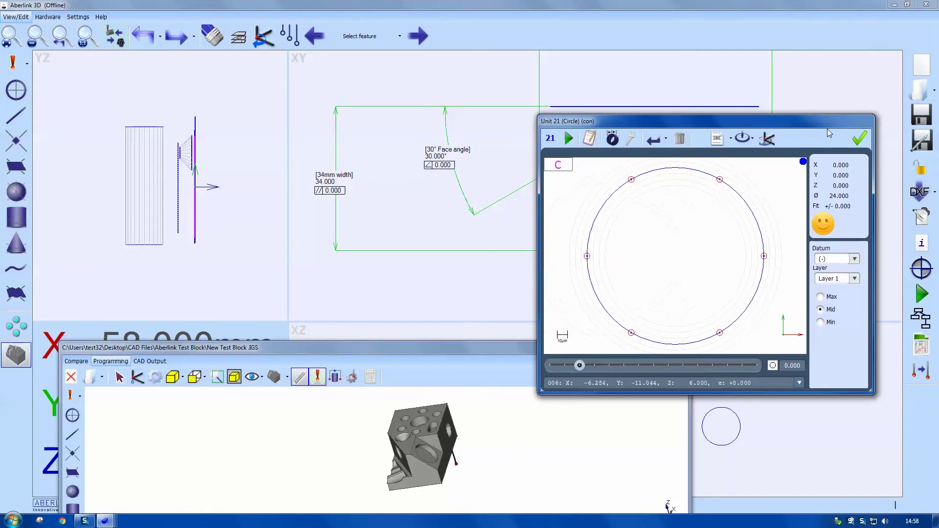
pyautogui.click(858, 138)
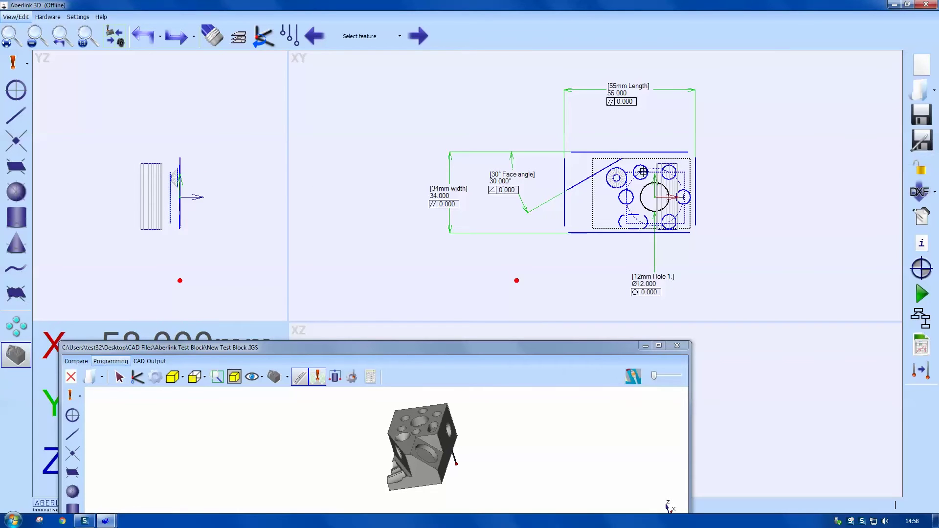
# Step: Dimension the constructed pitch circle's diameter outside the block and show the identifier "24mm PCD"
pyautogui.moveTo(652, 167); pyautogui.dragTo(741, 146)
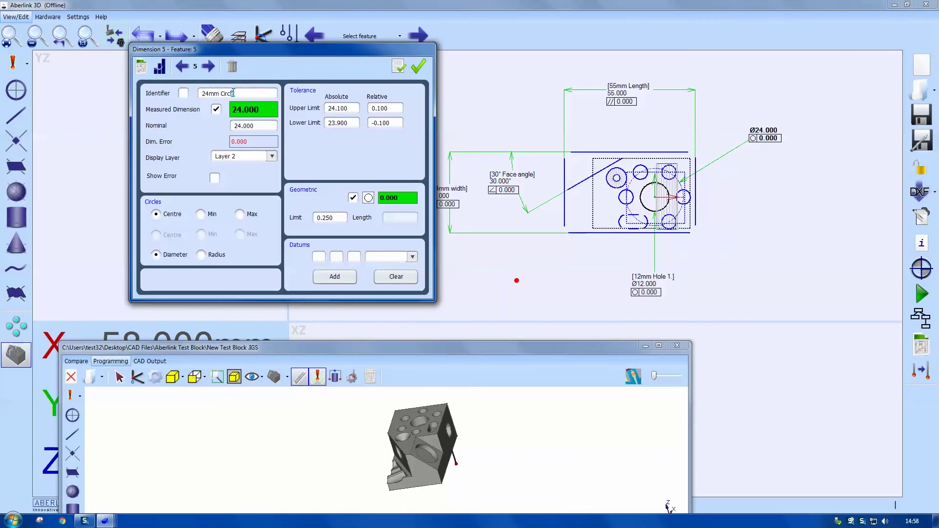
pyautogui.write('PCD')
pyautogui.click(184, 93)
pyautogui.click(418, 66)
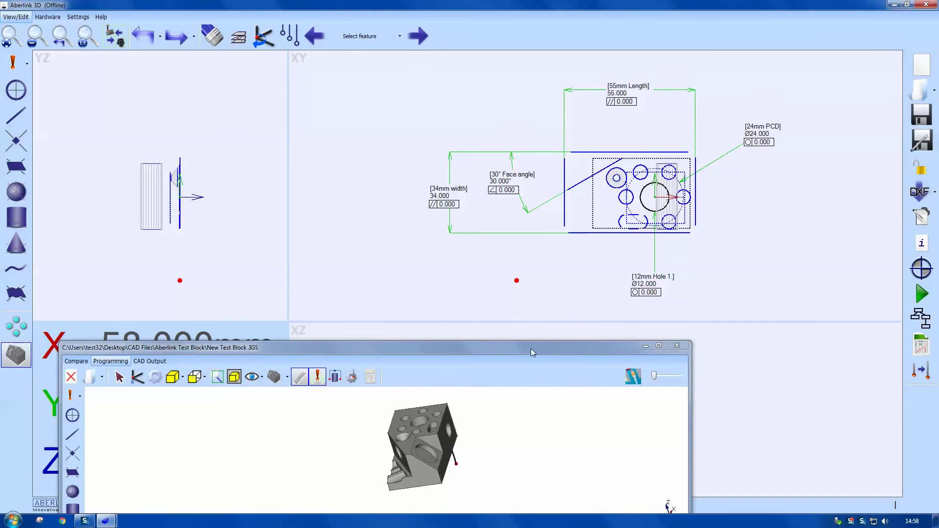
# Step: Uncover the XZ view, dimension the cylinder's distance from the reference plane there, and place the dimension text above the plane line
pyautogui.moveTo(526, 351); pyautogui.dragTo(366, 421)
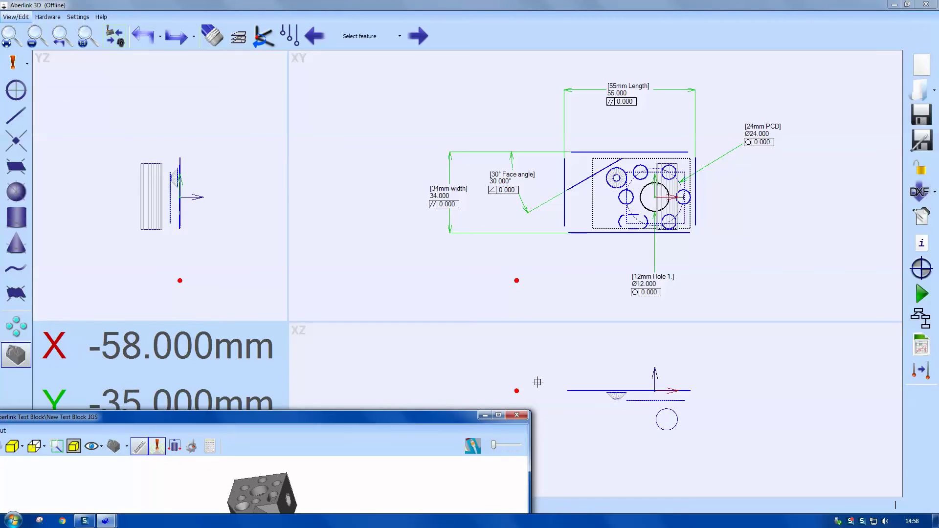
pyautogui.click(666, 429)
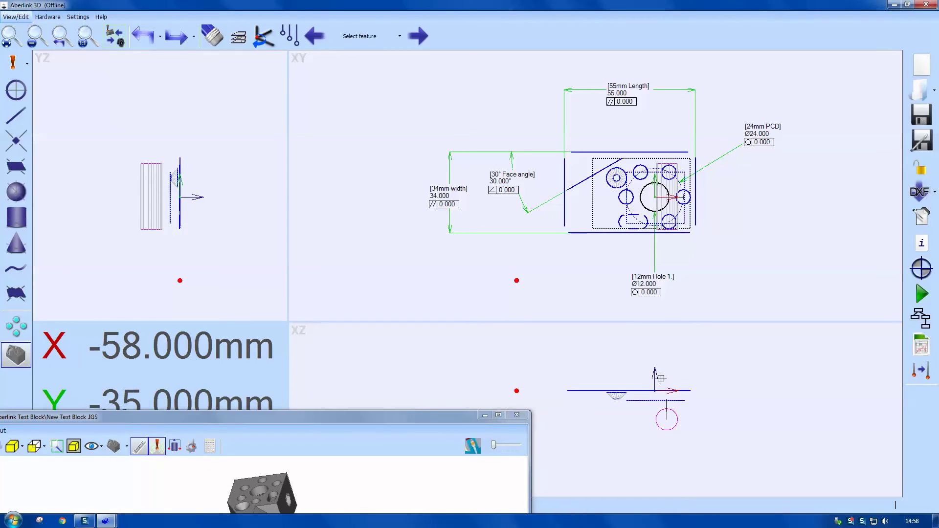
pyautogui.click(592, 226)
pyautogui.click(756, 381)
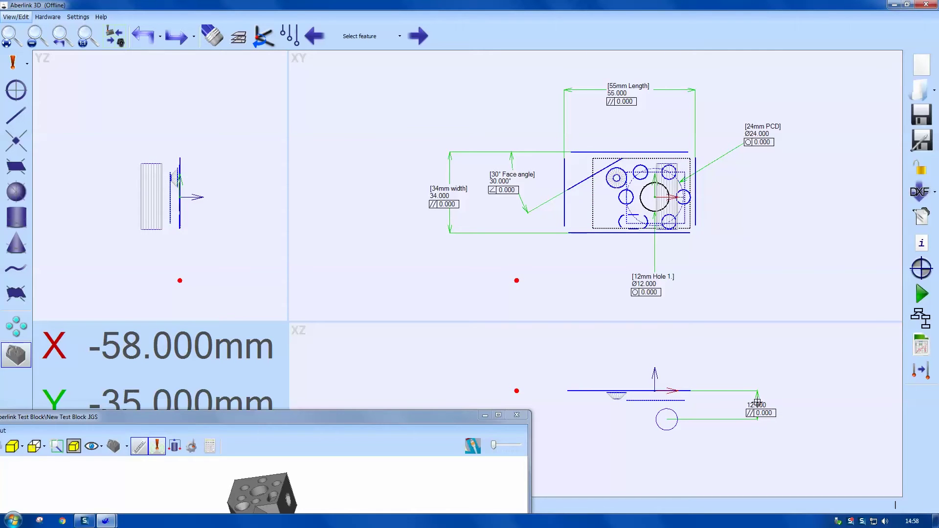
pyautogui.moveTo(757, 402); pyautogui.dragTo(753, 366)
pyautogui.click(754, 363)
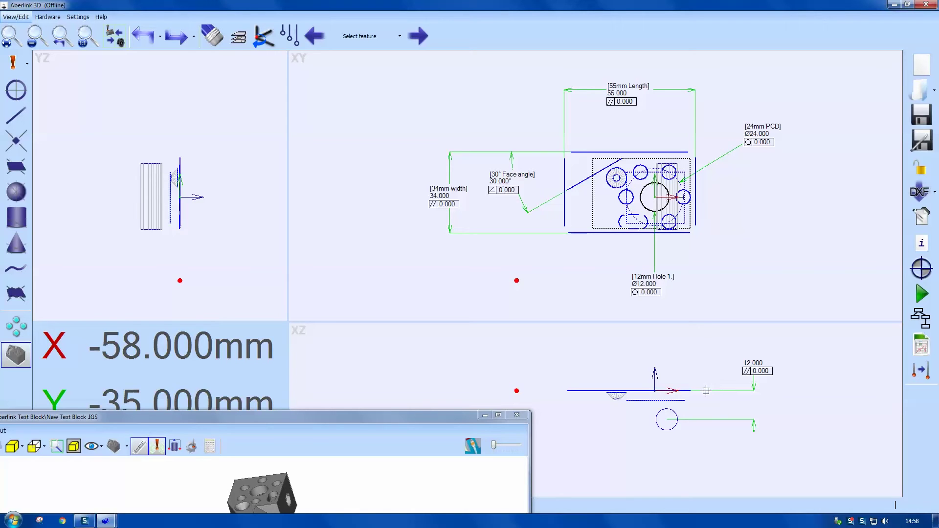
# Step: Change the cylinder-to-plane dimension's identifier to "12mm Bore depth" and show it on the drawing
pyautogui.doubleClick(754, 377)
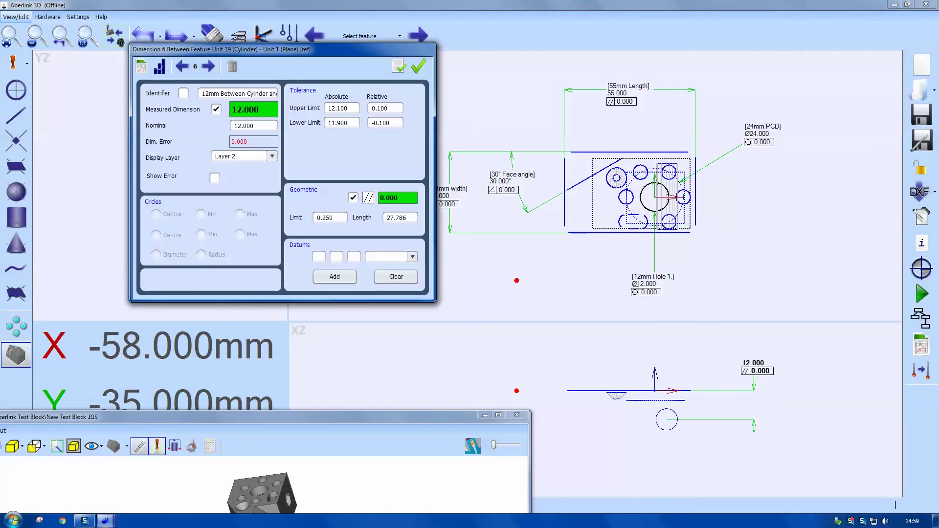
pyautogui.moveTo(220, 93); pyautogui.dragTo(291, 102)
pyautogui.write('12mm bO')
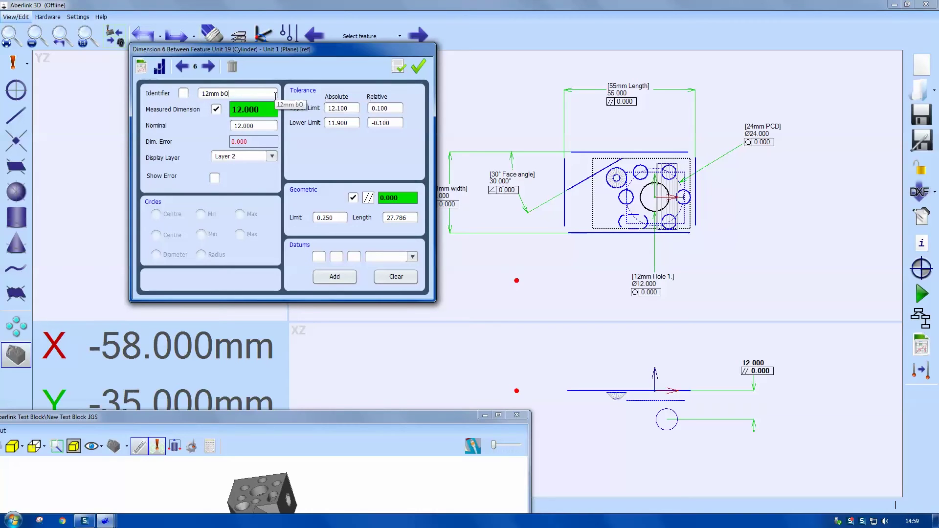
pyautogui.write('RE')
pyautogui.press('BackSpace')
pyautogui.press('BackSpace')
pyautogui.press('BackSpace')
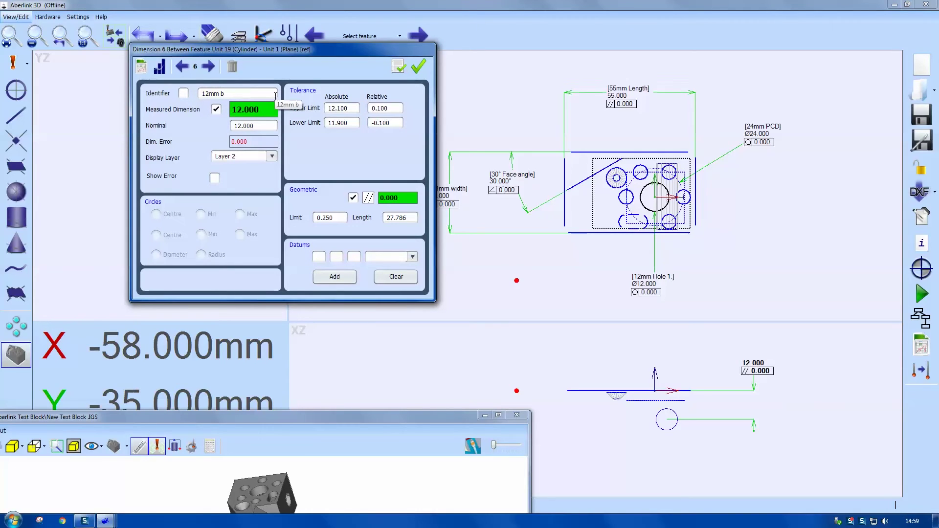
pyautogui.write('re depth')
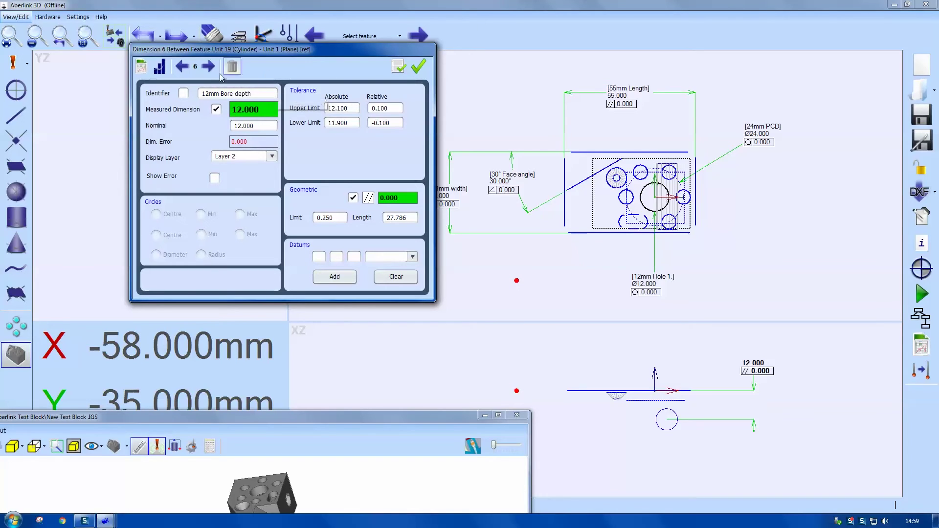
pyautogui.click(183, 93)
pyautogui.click(418, 67)
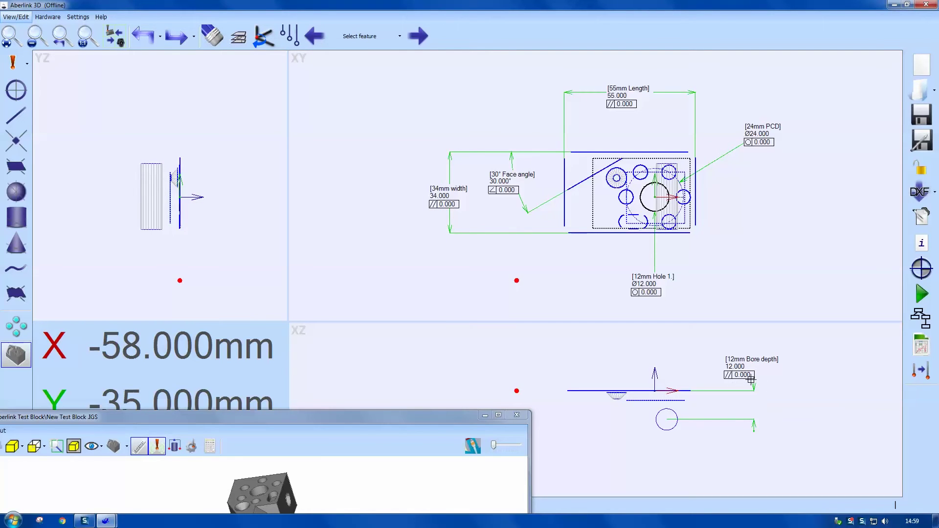
# Step: Hide the geometric parallelism result on the "12mm Bore depth" dimension
pyautogui.doubleClick(730, 363)
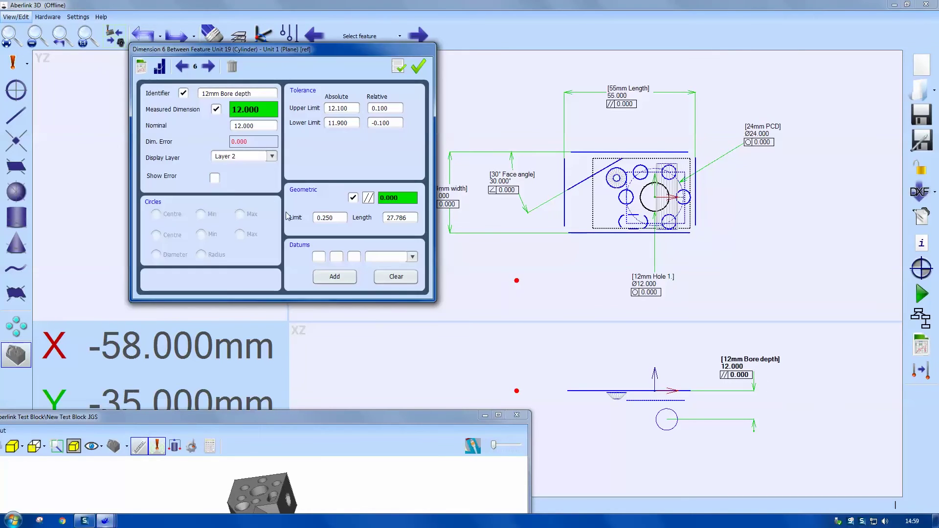
pyautogui.click(418, 66)
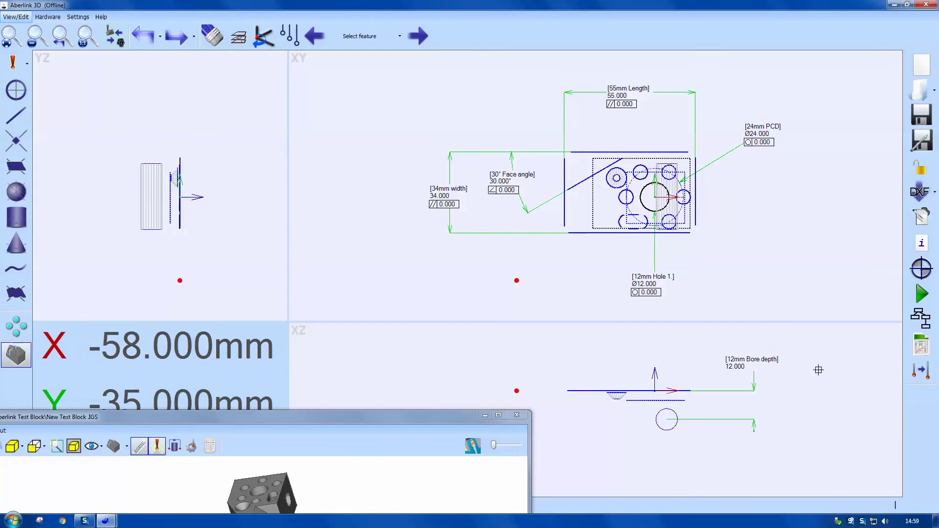
# Step: Generate a Graphic Details (GD) report of the XY view, review its dimensions and title block, and close the report
pyautogui.click(922, 345)
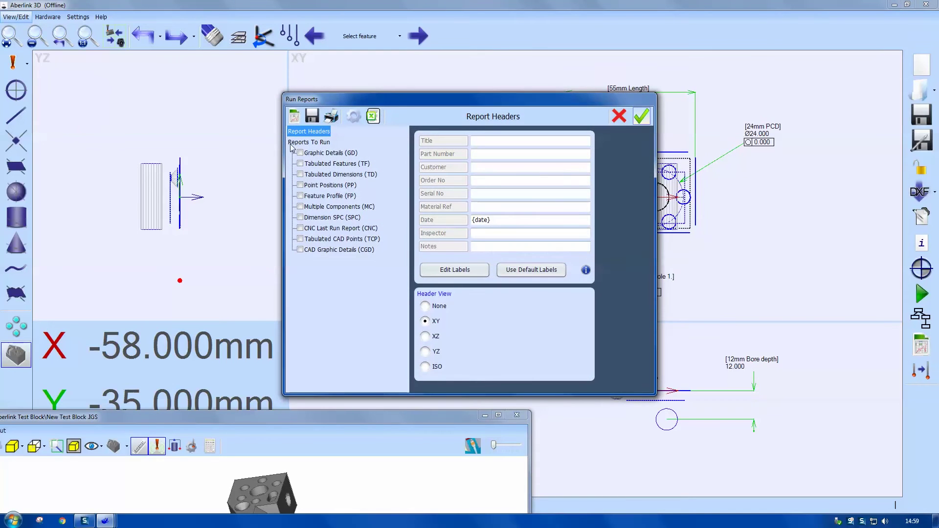
pyautogui.click(309, 153)
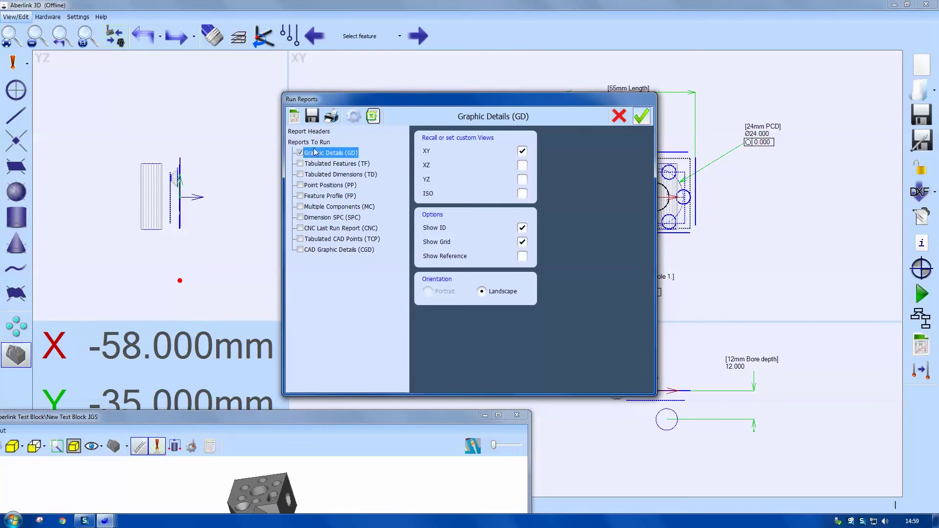
pyautogui.click(295, 116)
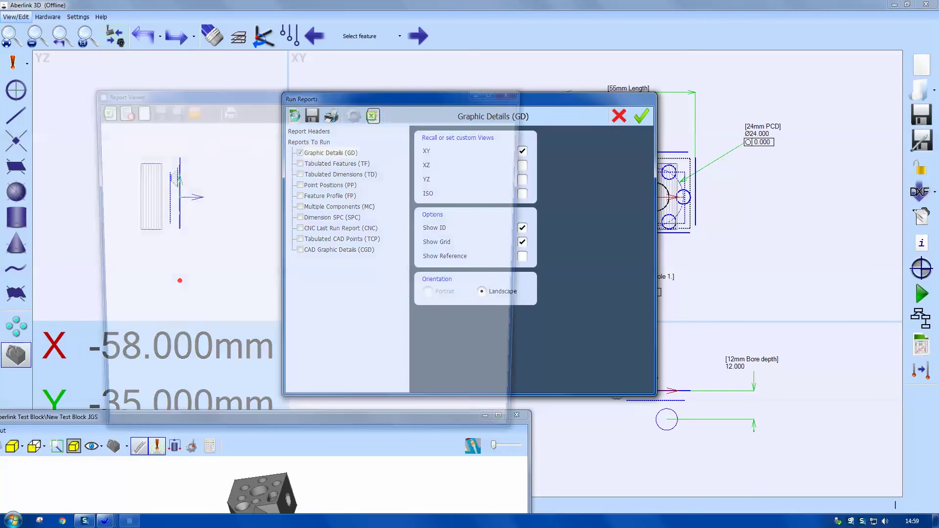
pyautogui.moveTo(390, 415); pyautogui.dragTo(418, 417)
pyautogui.moveTo(522, 269); pyautogui.dragTo(513, 343)
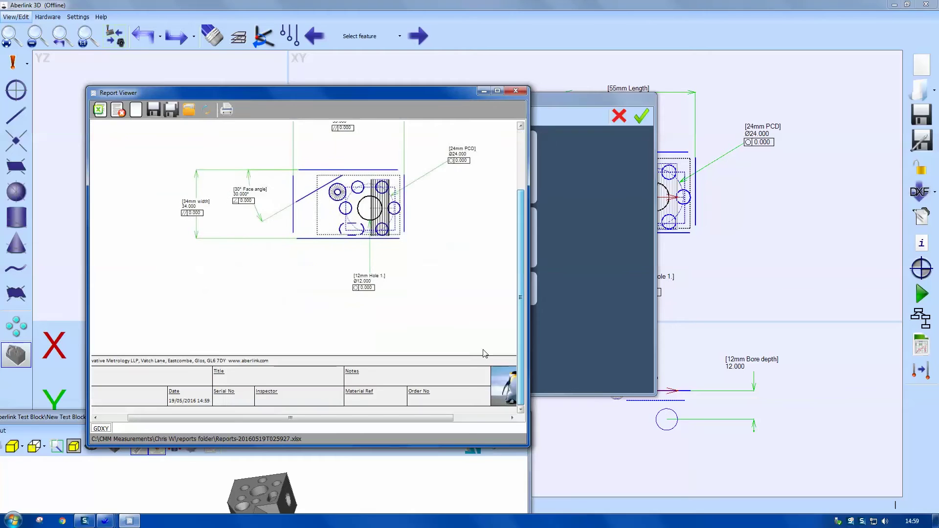
pyautogui.moveTo(419, 418)
pyautogui.mouseDown()
pyautogui.moveTo(387, 416)
pyautogui.moveTo(494, 408)
pyautogui.moveTo(385, 424)
pyautogui.mouseUp()
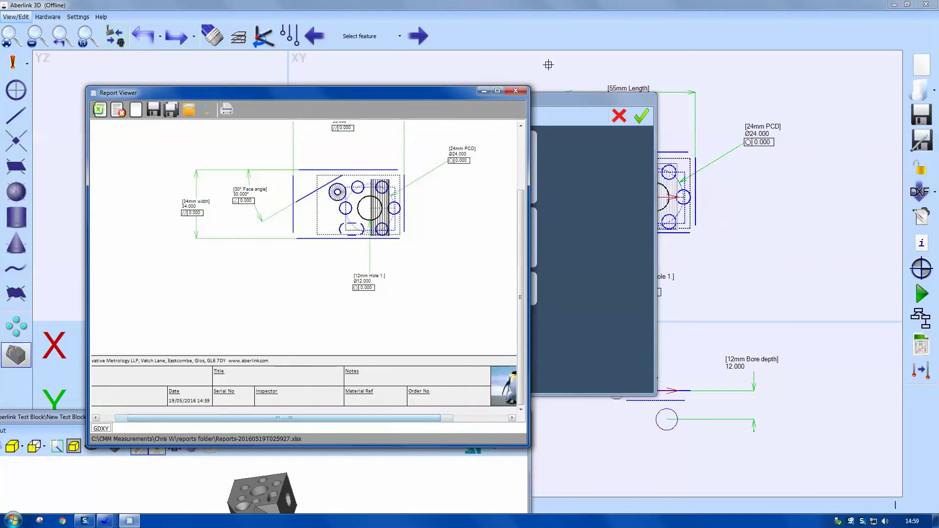
pyautogui.click(515, 91)
pyautogui.click(639, 123)
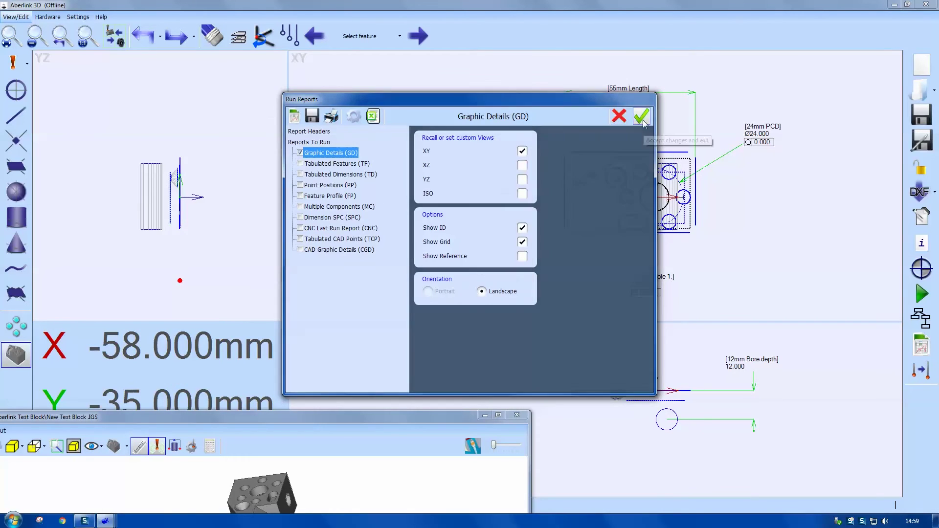
# Step: Save the inspection as "part no 1234 offline version" in a new folder named "Offline programs" on the KINGSTON (D:) drive
pyautogui.moveTo(462, 420); pyautogui.dragTo(514, 318)
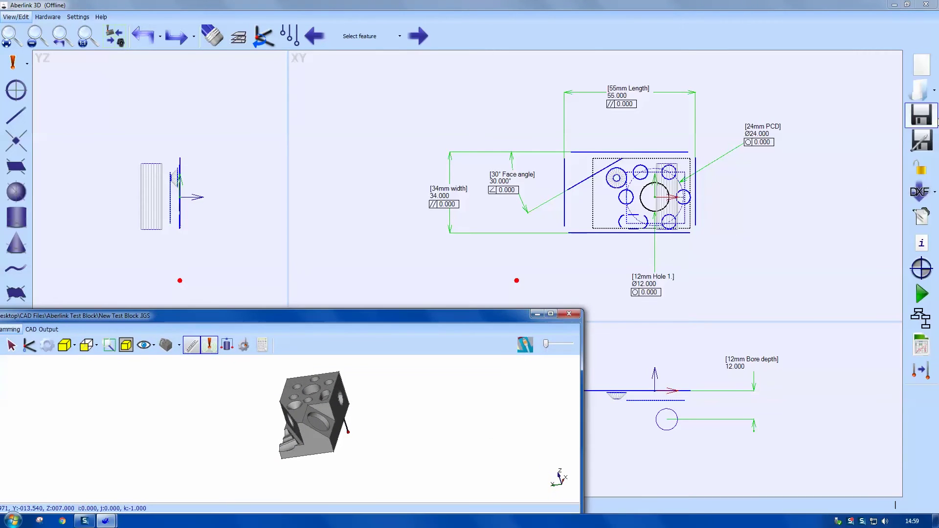
pyautogui.click(921, 118)
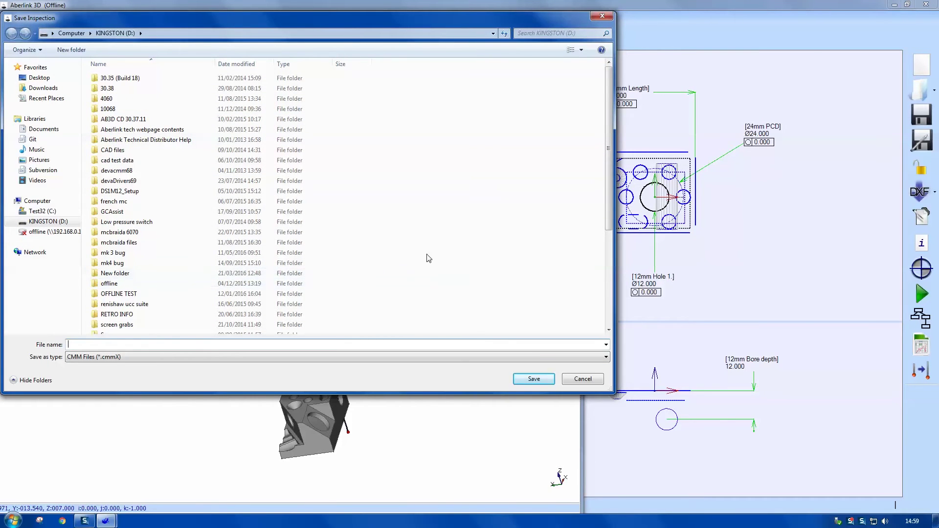
pyautogui.rightClick(461, 260)
pyautogui.moveTo(489, 436)
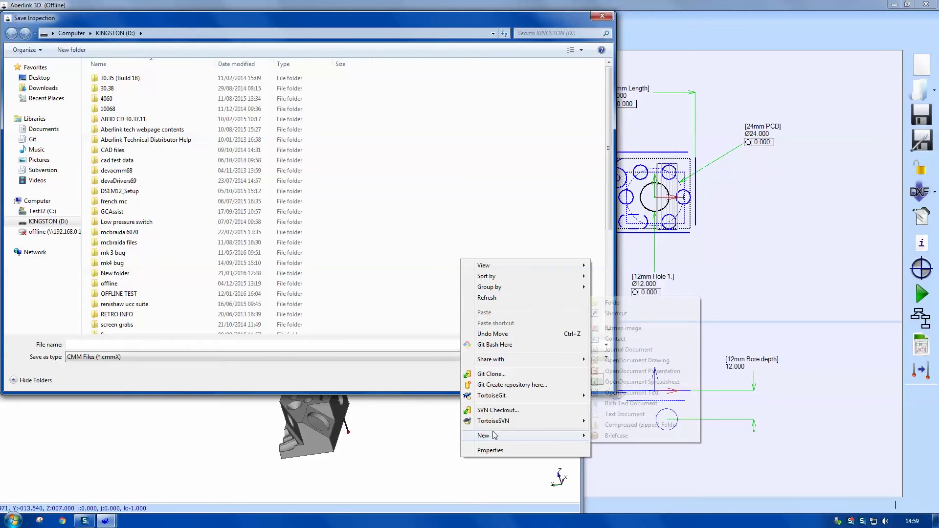
pyautogui.click(614, 303)
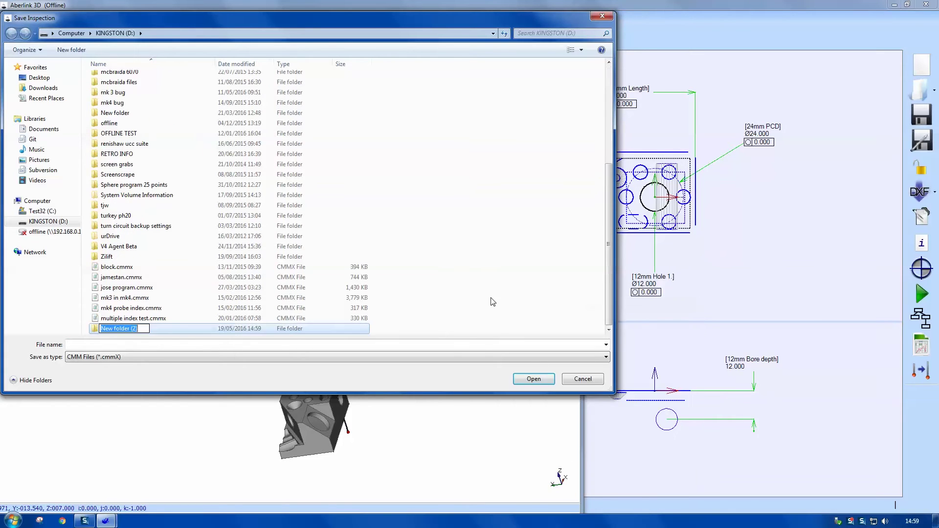
pyautogui.write('Offline programs')
pyautogui.press('Return')
pyautogui.press('Return')
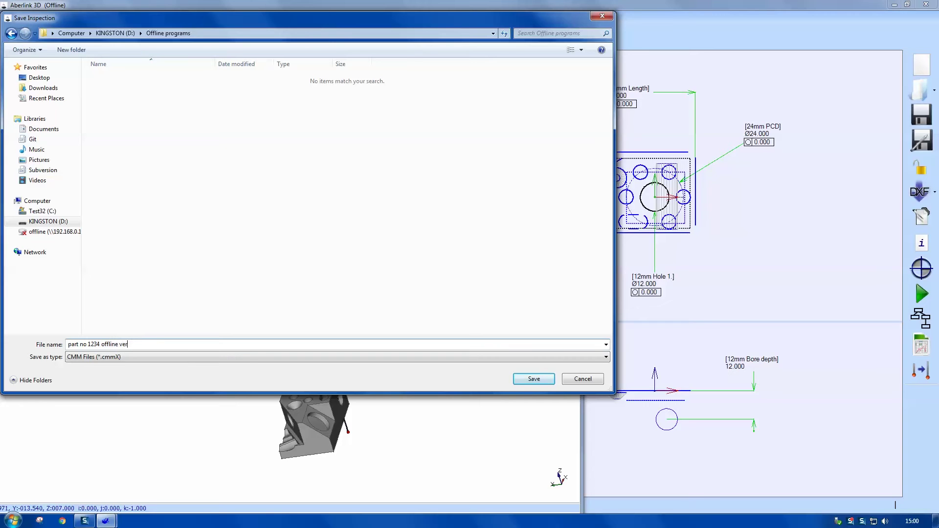
pyautogui.click(534, 378)
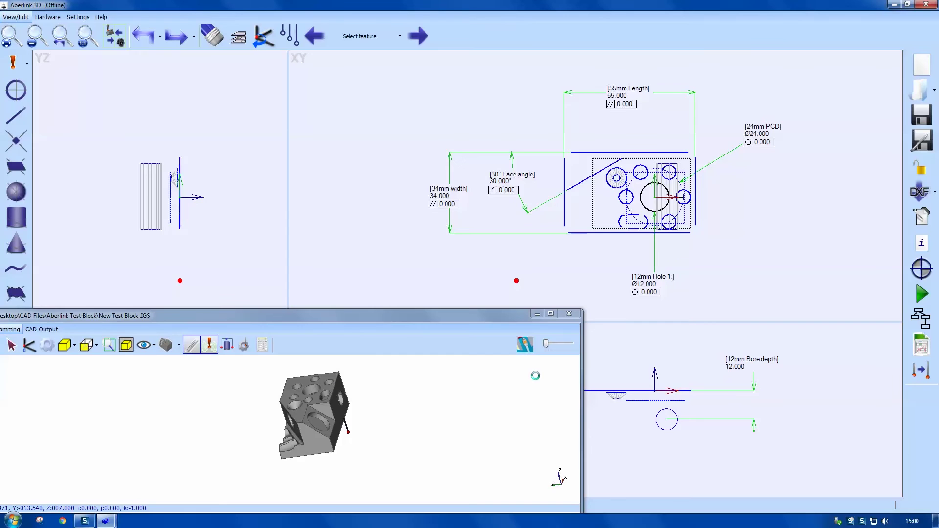
# Step: Orient the CAD model to show its top holes, angled face and side bore, and store this orientation as Custom view 1
pyautogui.moveTo(465, 315); pyautogui.dragTo(590, 203)
pyautogui.moveTo(525, 400); pyautogui.dragTo(525, 485)
pyautogui.moveTo(458, 338); pyautogui.dragTo(435, 391)
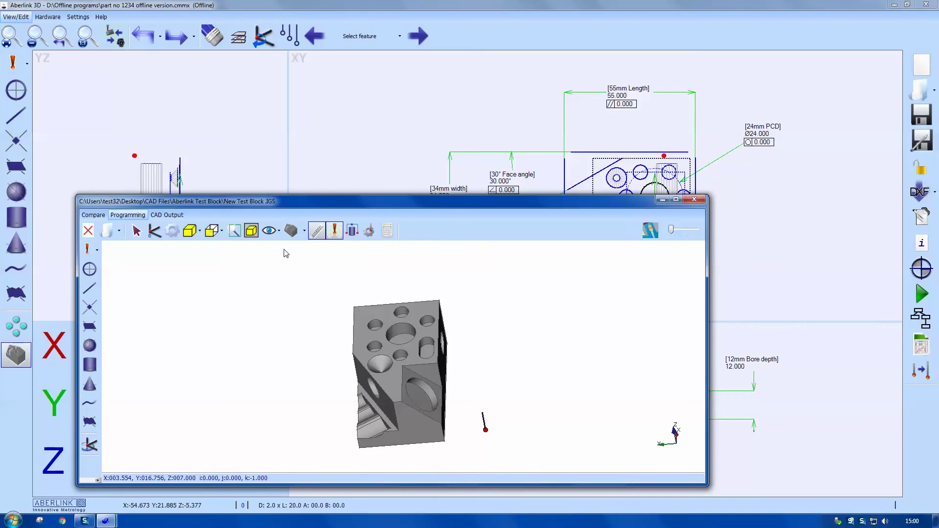
pyautogui.click(239, 231)
pyautogui.moveTo(328, 296); pyautogui.dragTo(416, 339)
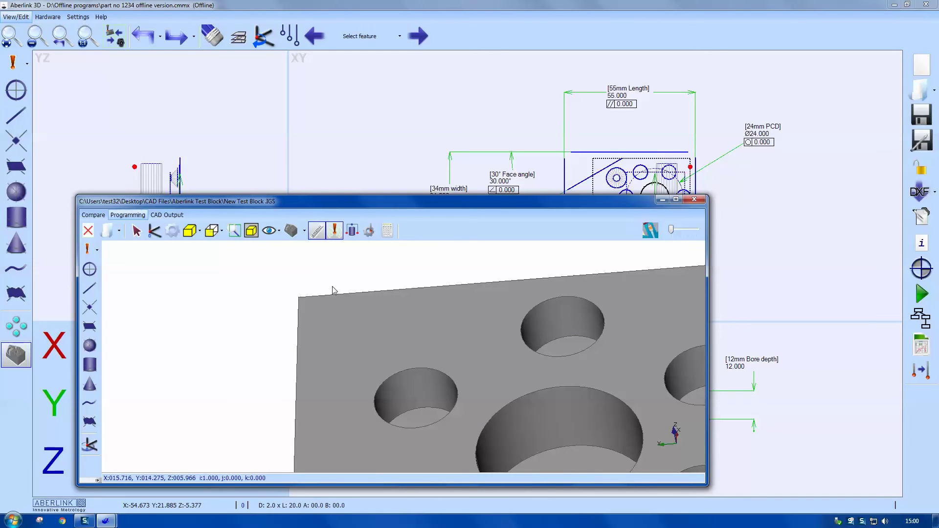
pyautogui.click(250, 231)
pyautogui.moveTo(423, 374); pyautogui.dragTo(374, 366)
pyautogui.click(280, 232)
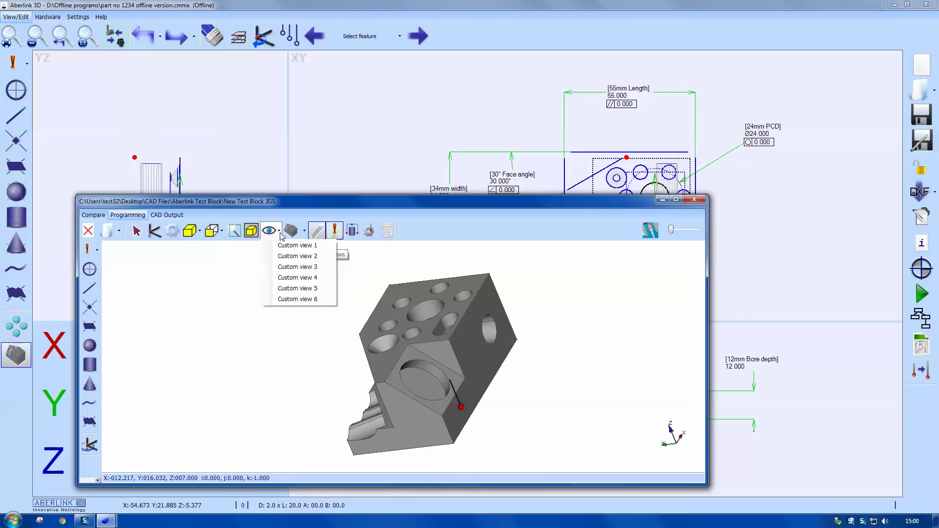
pyautogui.click(304, 231)
pyautogui.click(280, 231)
pyautogui.click(290, 248)
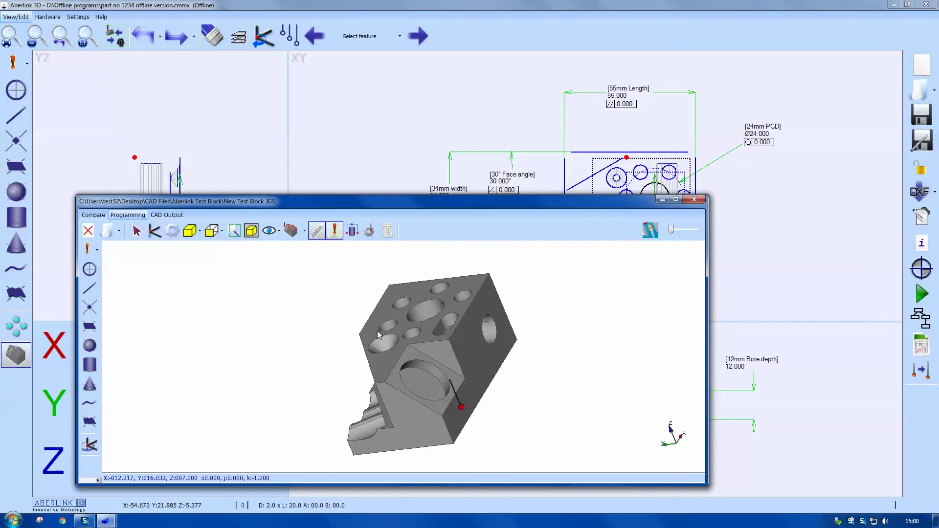
# Step: Zoom out from the CAD model and recall Custom view 1
pyautogui.scroll(-4, 459, 360)
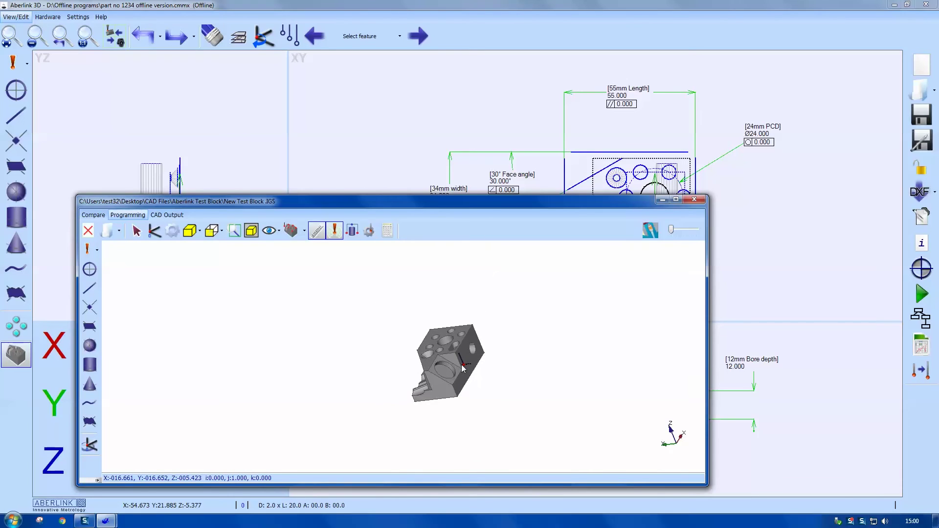
pyautogui.click(279, 230)
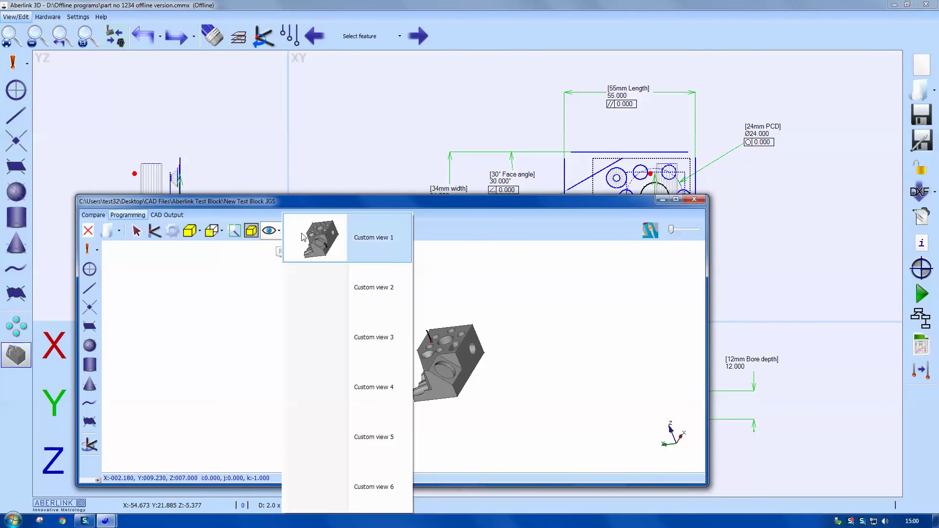
pyautogui.click(310, 235)
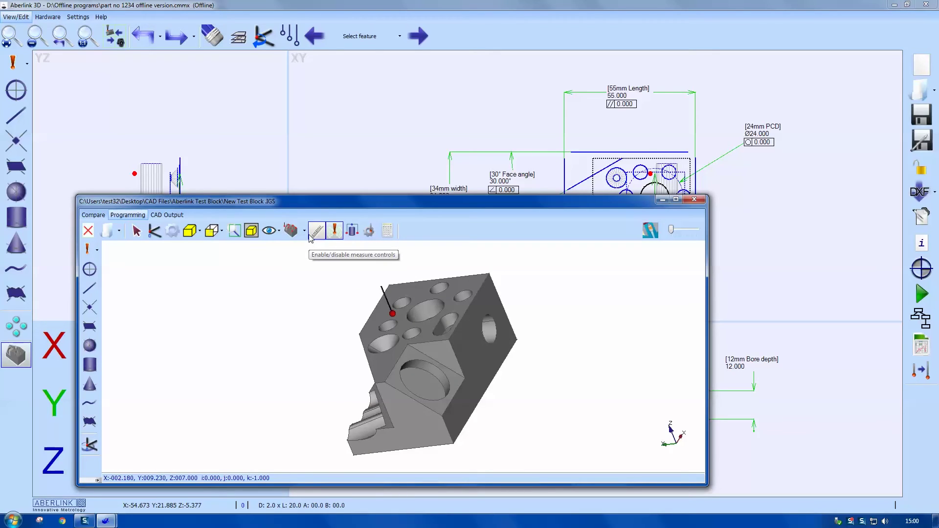
pyautogui.click(311, 235)
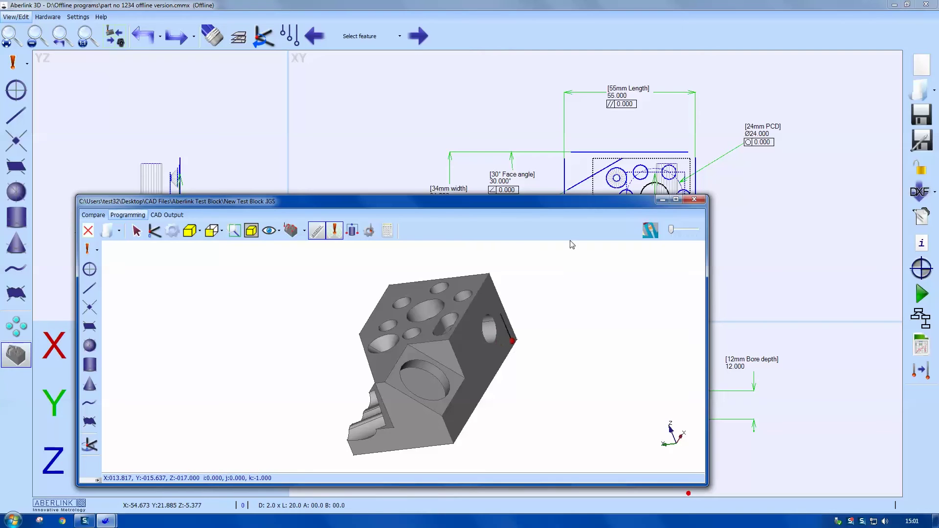
# Step: Save the inspection again with the stored view and close the offline program
pyautogui.moveTo(583, 203); pyautogui.dragTo(624, 315)
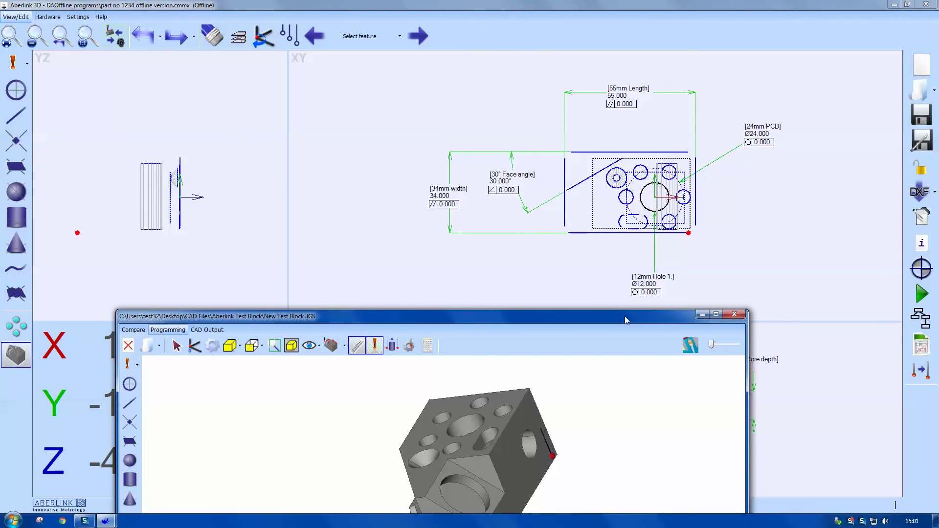
pyautogui.click(920, 124)
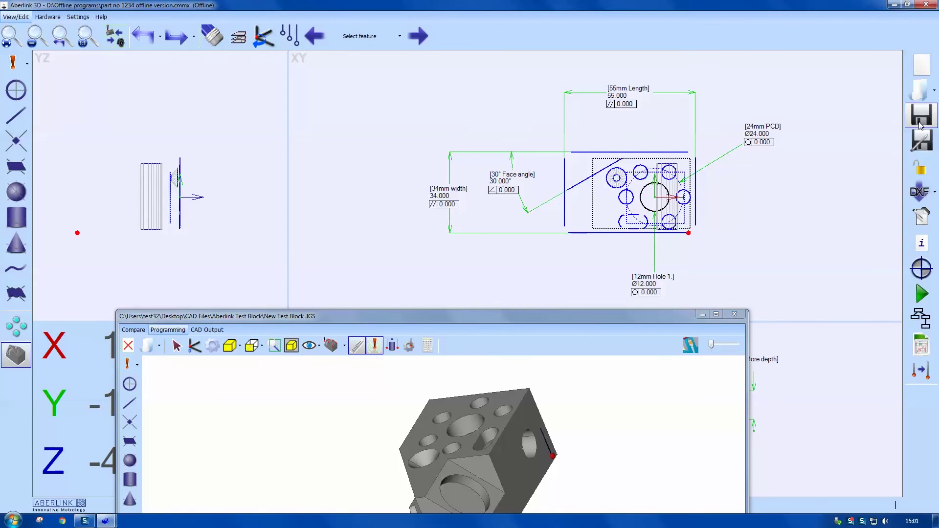
pyautogui.click(929, 6)
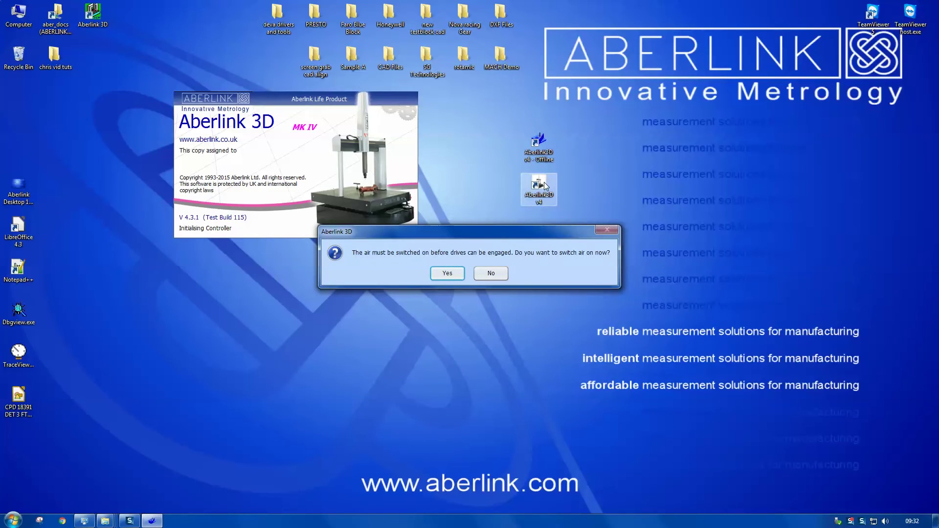
# Step: Switch the machine's air on and close the drives while the online Aberlink 3D v4 starts
pyautogui.click(453, 273)
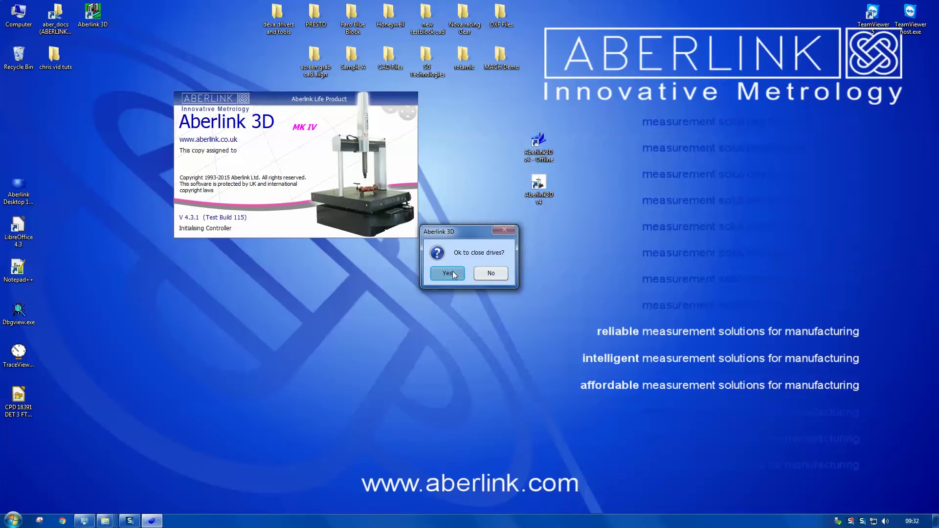
pyautogui.click(448, 274)
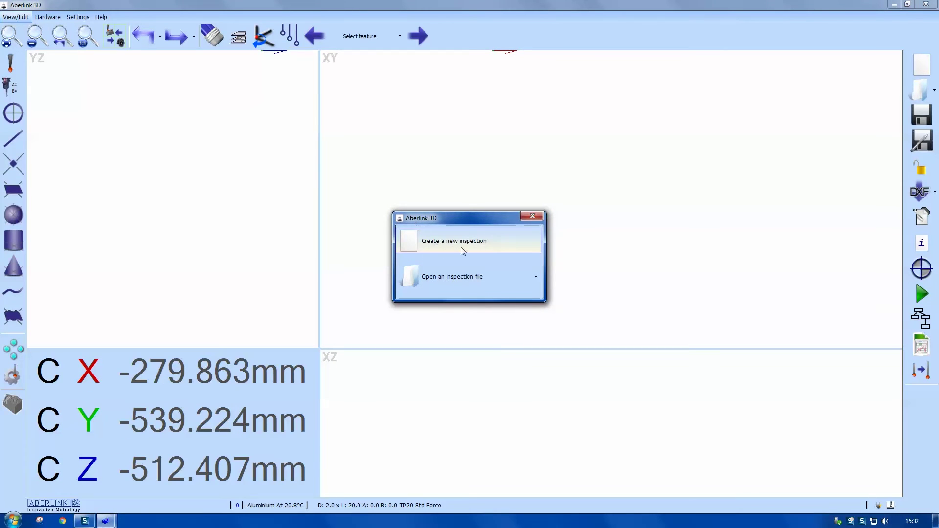
# Step: Open the inspection file "part no 1234 offline version.cmmx" from the Offline programs folder and enlarge the XY view
pyautogui.click(469, 277)
pyautogui.click(235, 78)
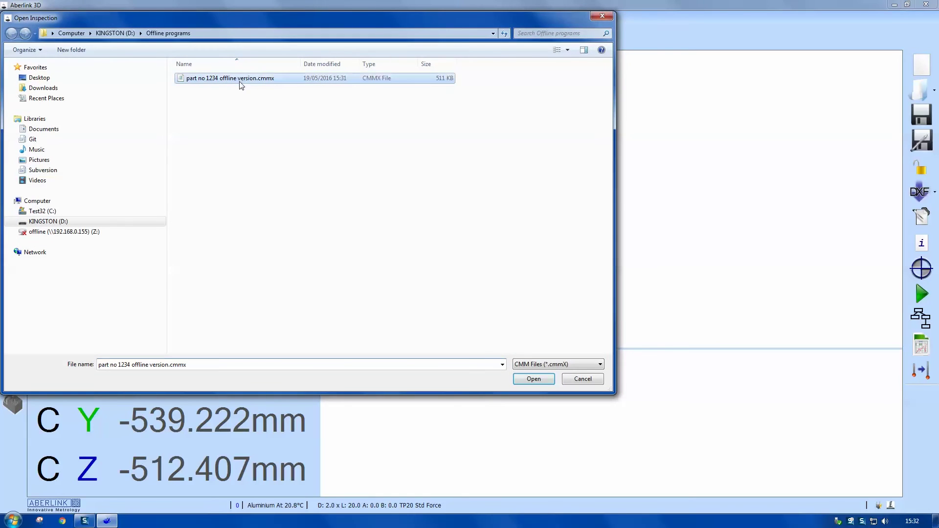
pyautogui.click(521, 378)
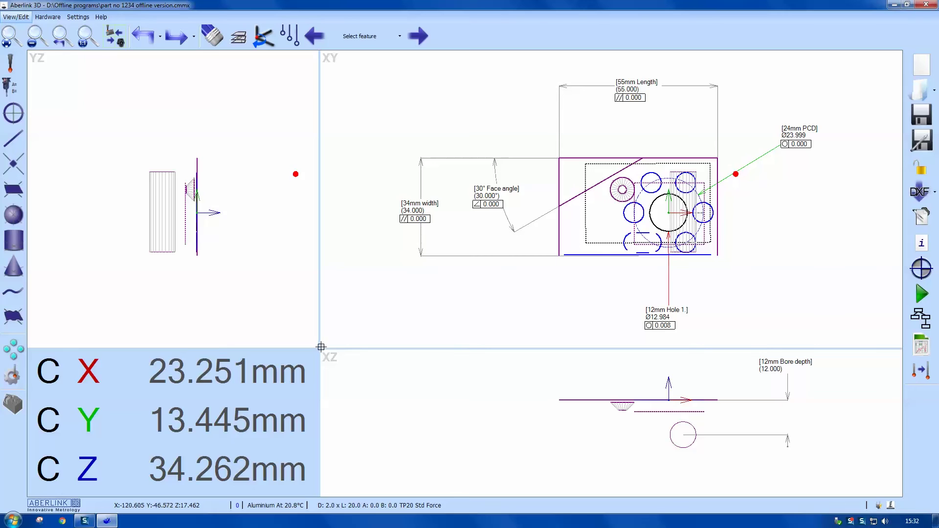
pyautogui.moveTo(320, 348); pyautogui.dragTo(282, 363)
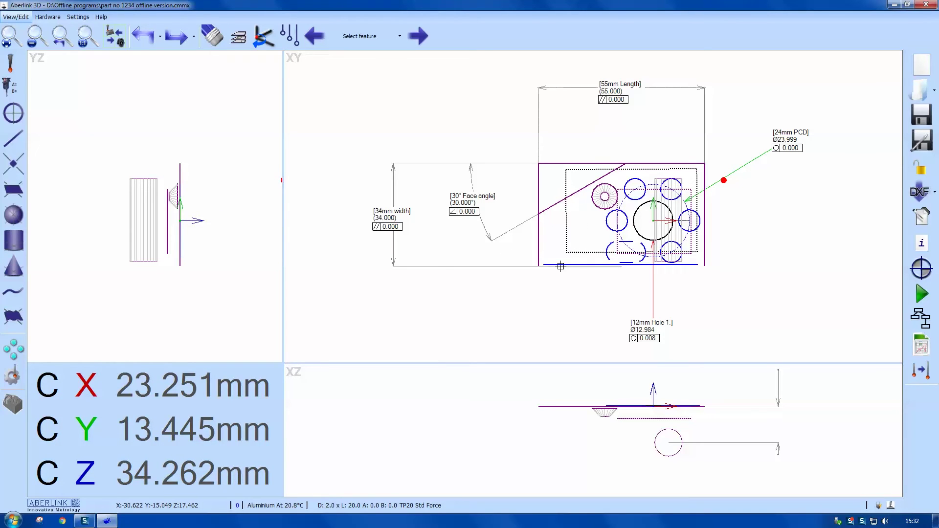
# Step: Map the program's unmapped 2.0 x 20.0 A 90.0 B 180.0 probe to the available A 90.0 B -180.0 probe and accept the mapping
pyautogui.click(920, 377)
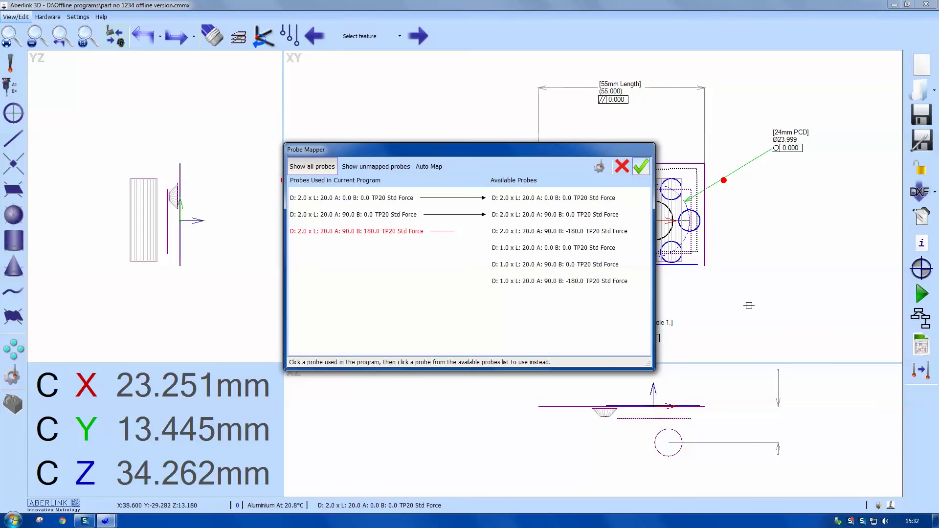
pyautogui.moveTo(422, 152); pyautogui.dragTo(342, 154)
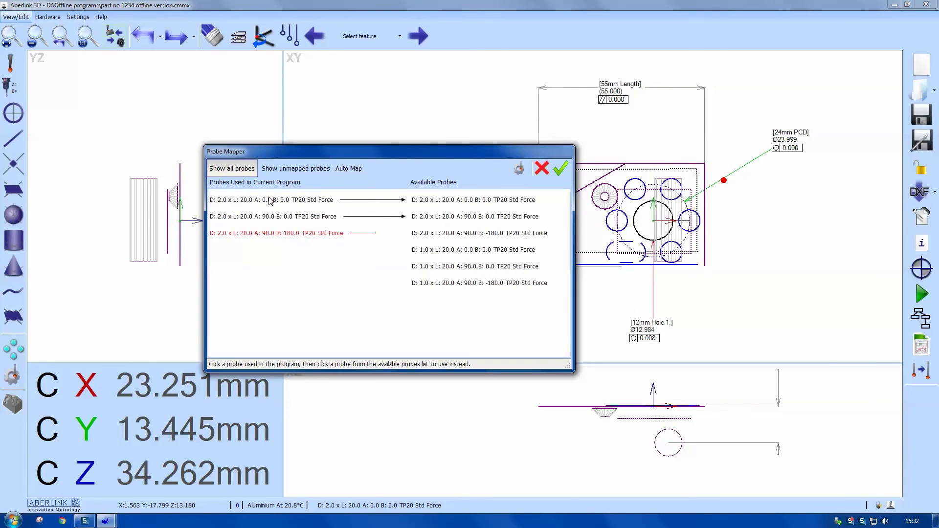
pyautogui.moveTo(272, 204)
pyautogui.moveTo(444, 204)
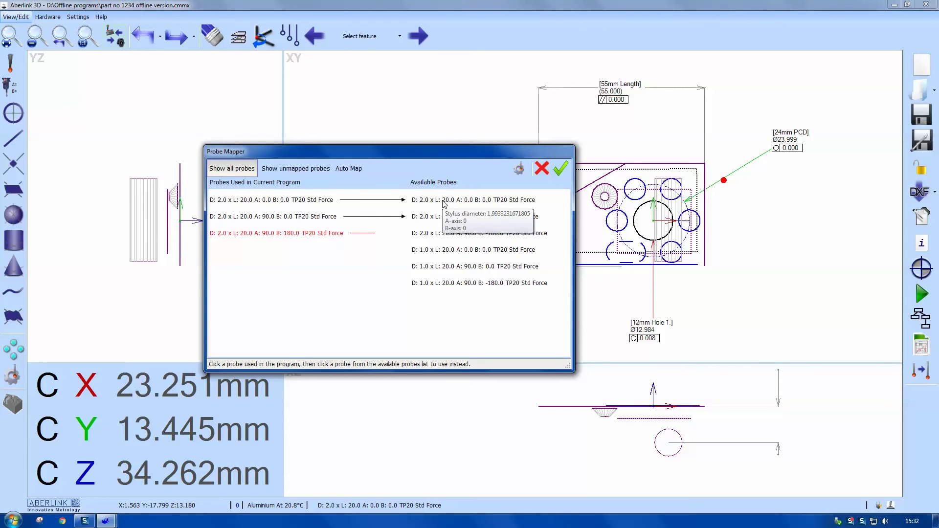
pyautogui.click(272, 219)
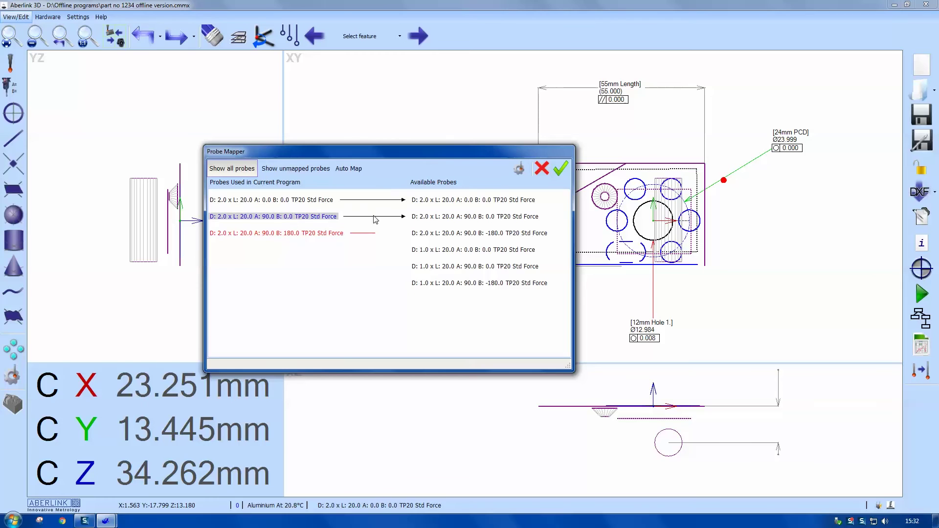
pyautogui.click(283, 237)
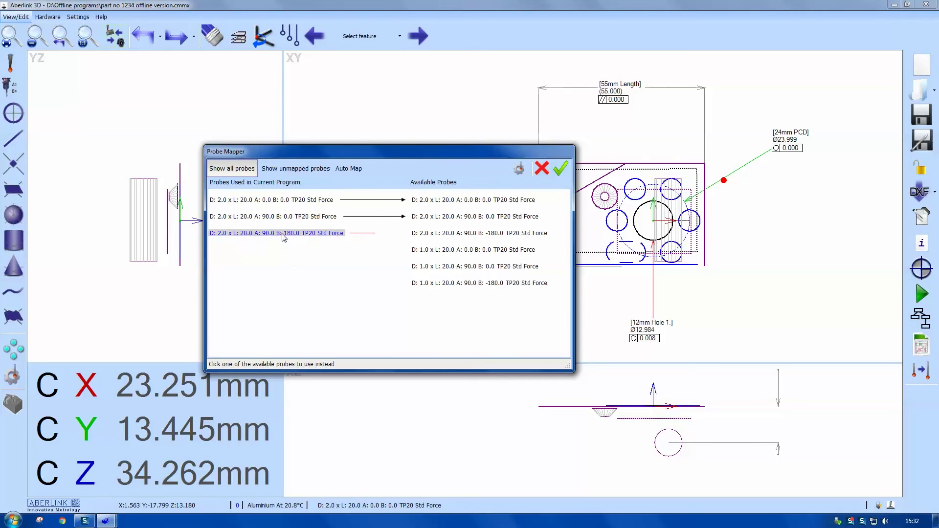
pyautogui.click(420, 234)
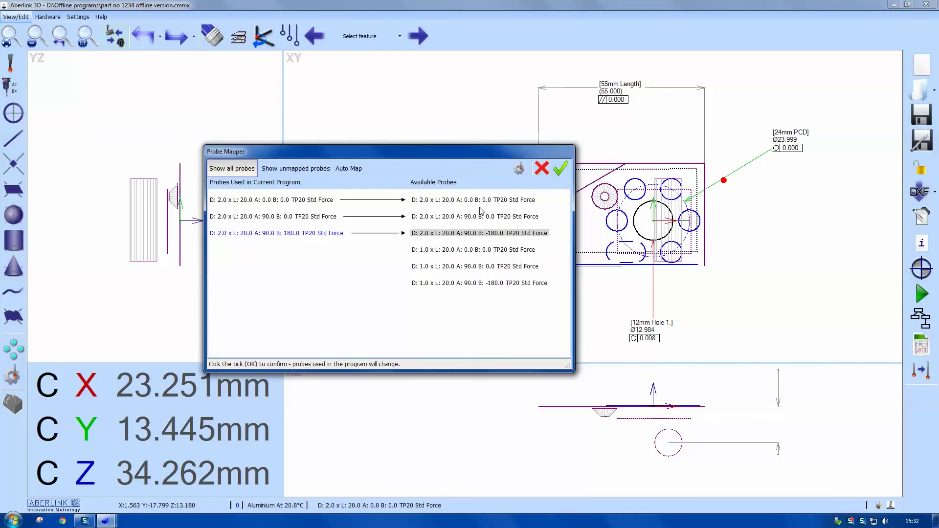
pyautogui.click(561, 168)
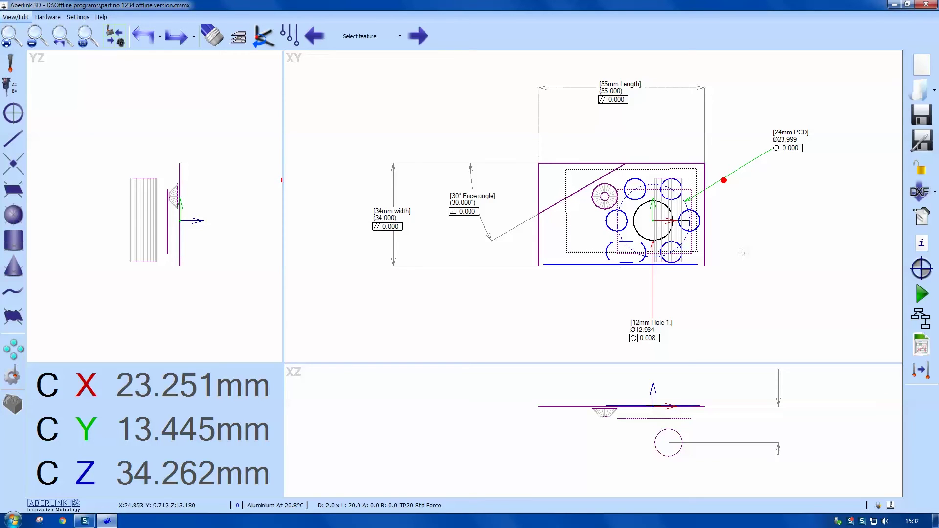
# Step: Check the workpiece offset, then run the inspection program with manual measurement of the reference features enabled
pyautogui.click(921, 268)
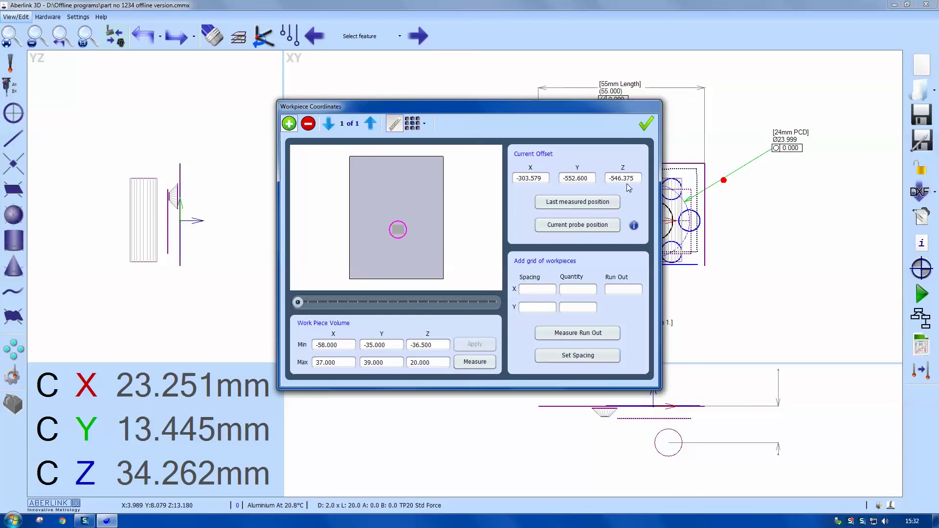
pyautogui.click(645, 125)
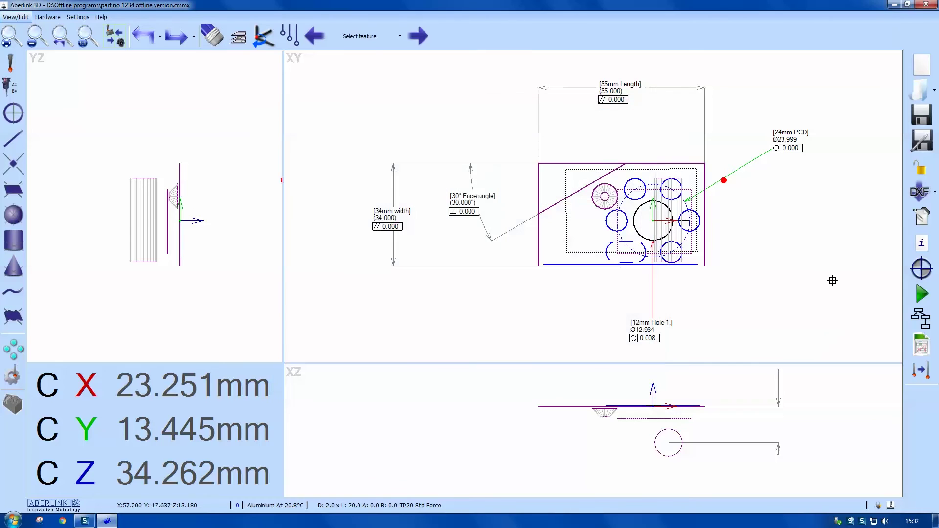
pyautogui.click(918, 319)
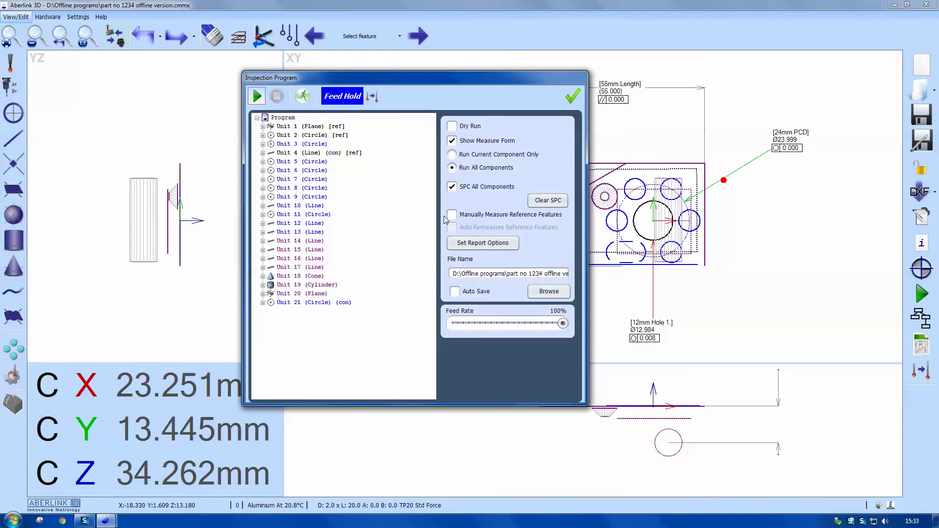
pyautogui.click(452, 215)
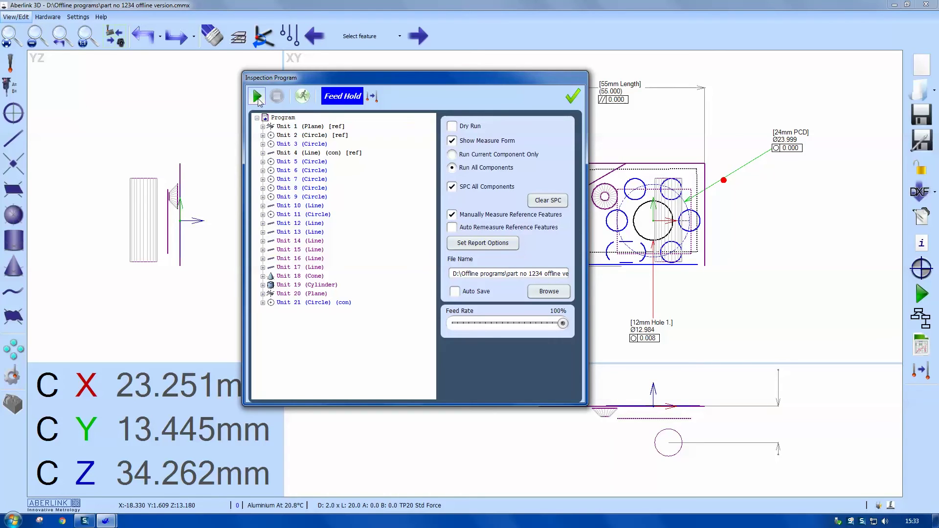
pyautogui.click(257, 97)
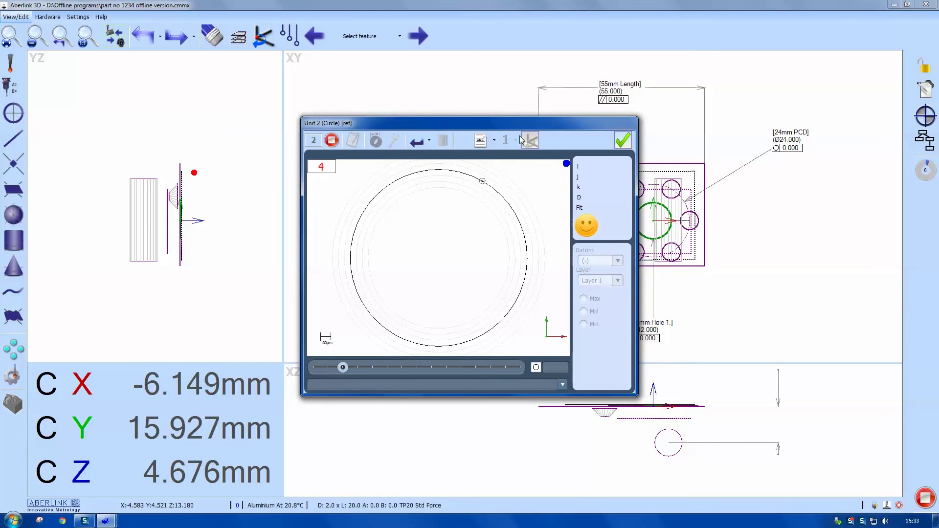
# Step: Let the machine run the remaining features automatically after the manual reference measurements, keeping the measurement window clear of the drawing
pyautogui.moveTo(508, 118); pyautogui.dragTo(429, 100)
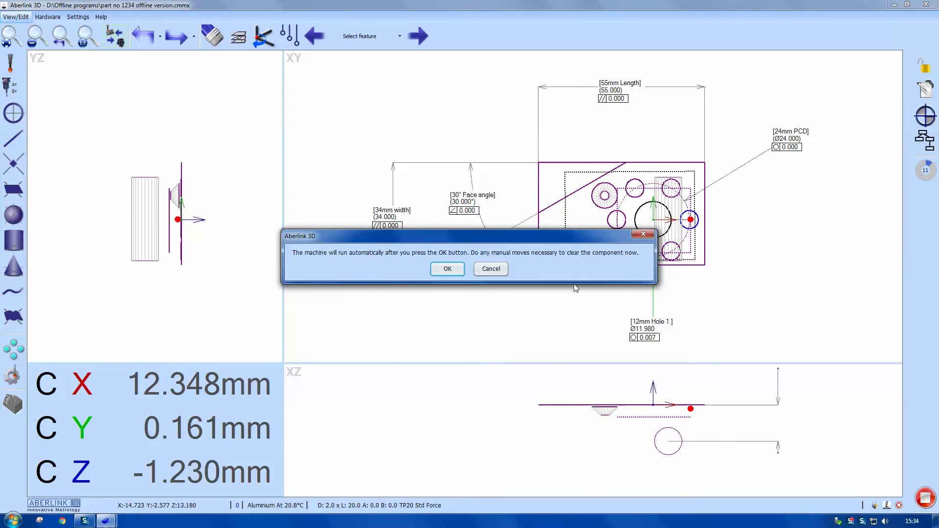
pyautogui.click(447, 269)
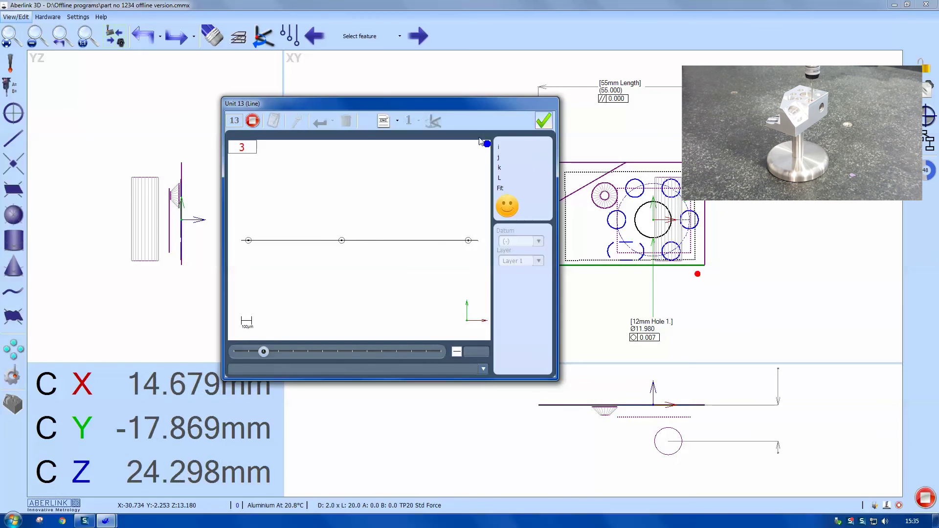
pyautogui.moveTo(487, 111); pyautogui.dragTo(450, 110)
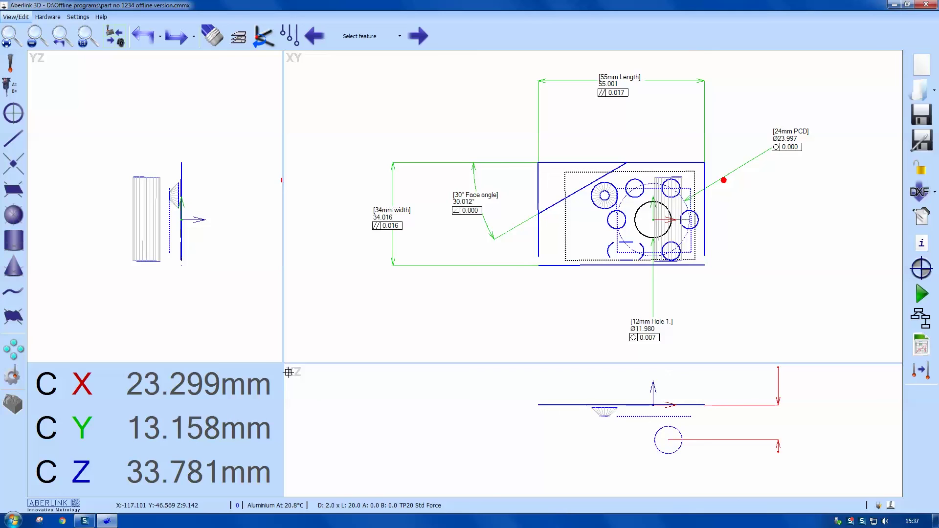
# Step: Resize the view panes to narrow the YZ view and heighten the XZ view, and rescale the drawing in the XY view
pyautogui.moveTo(283, 363); pyautogui.dragTo(262, 336)
pyautogui.rightClick(448, 303)
pyautogui.click(473, 308)
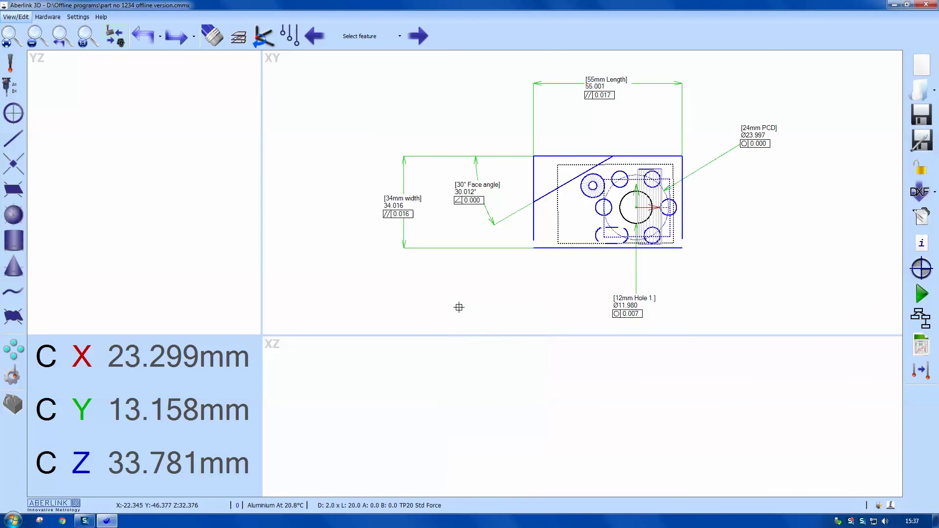